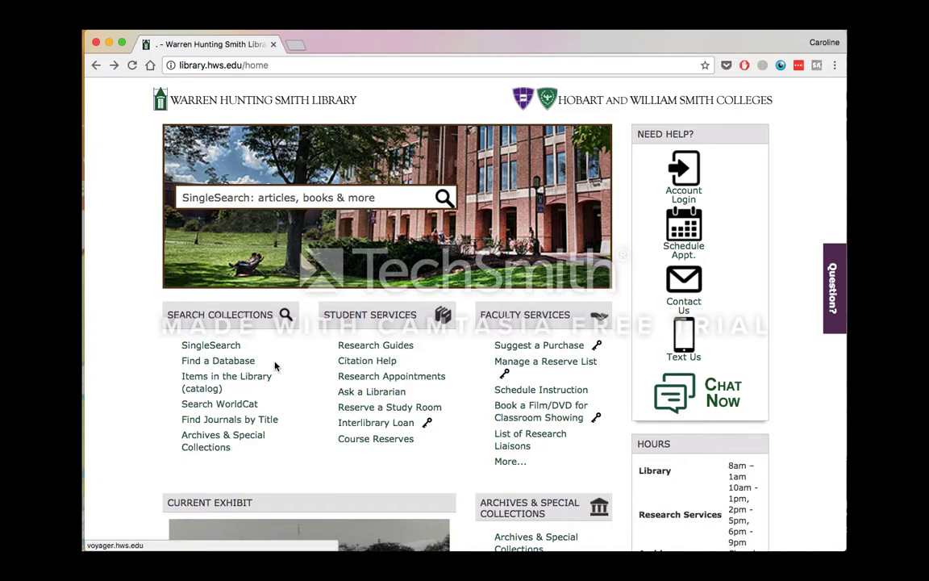
# Open the library's database list from the search collections and filter it to the Psychology subject.
pyautogui.scroll(1, 302, 370)
pyautogui.scroll(-1, 303, 370)
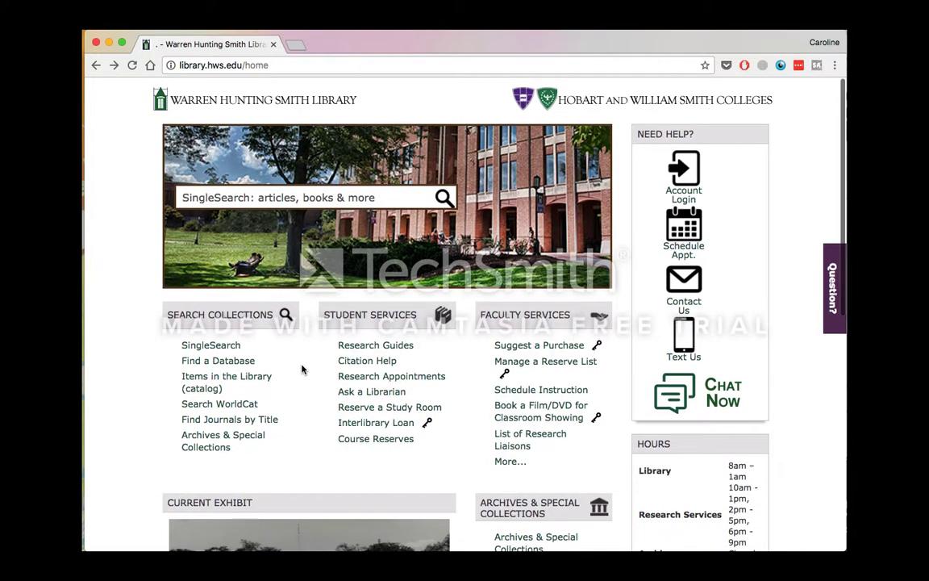
pyautogui.click(218, 361)
pyautogui.click(271, 203)
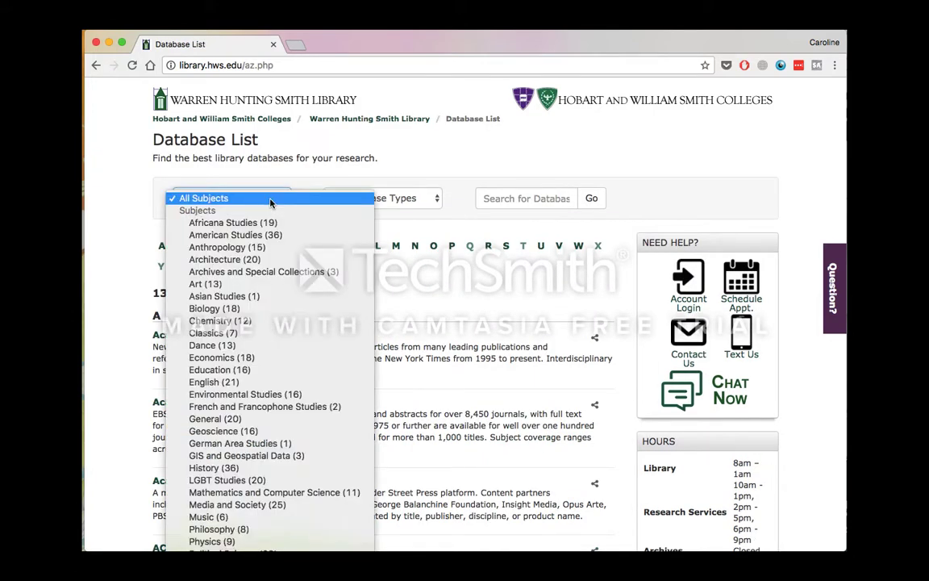
pyautogui.scroll(-2, 283, 391)
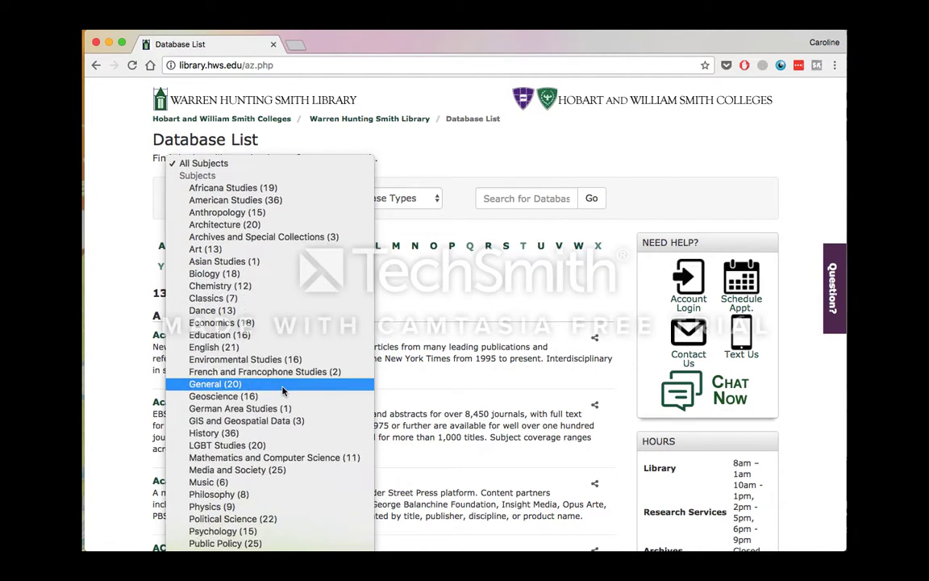
pyautogui.click(265, 534)
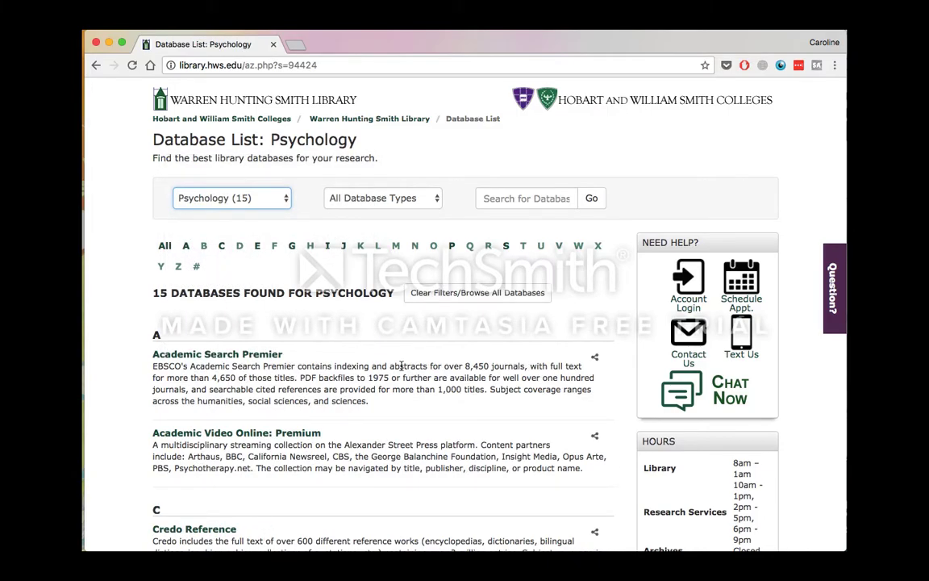
# Find PsycINFO among the psychology databases and open it.
pyautogui.scroll(-10, 401, 368)
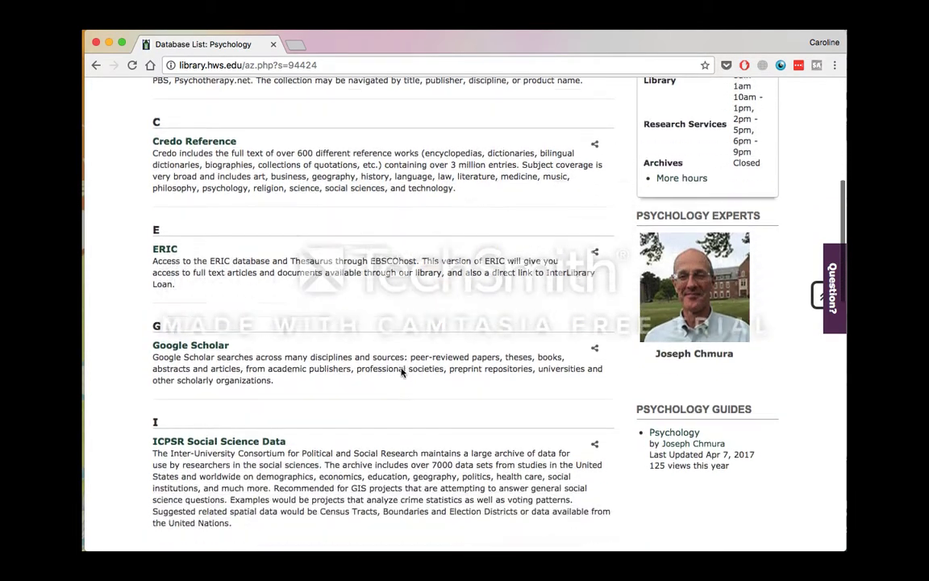
pyautogui.scroll(-8, 401, 371)
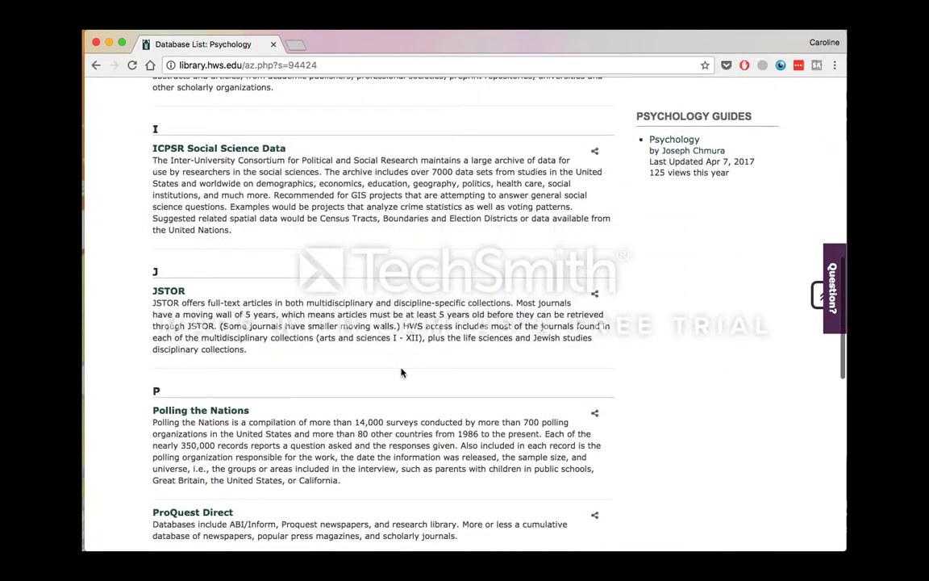
pyautogui.scroll(-6, 401, 372)
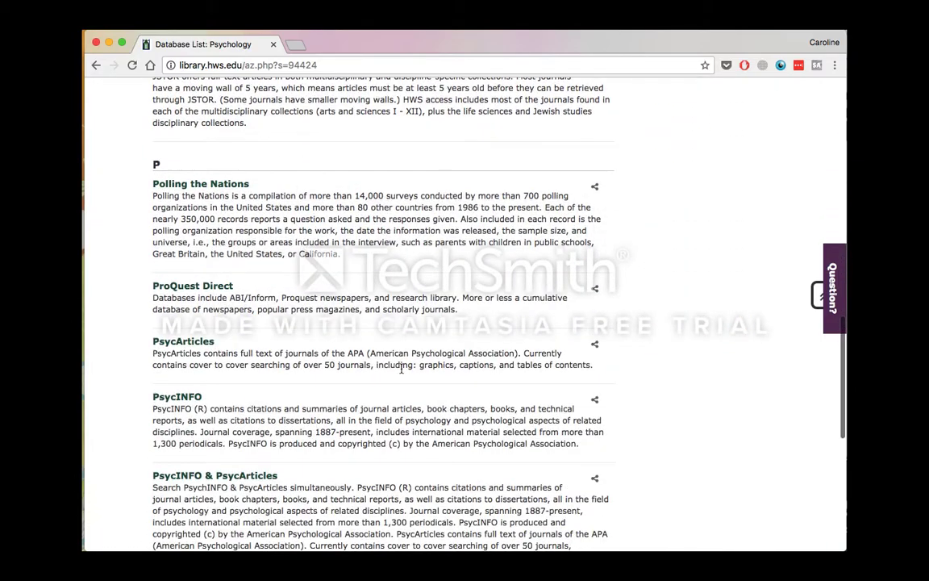
pyautogui.scroll(-1, 401, 367)
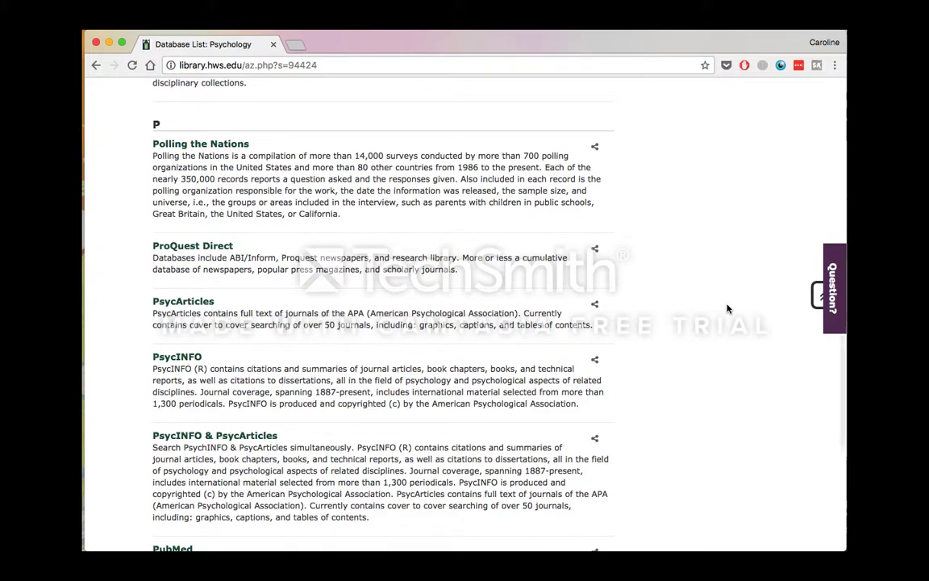
pyautogui.scroll(-1, 348, 352)
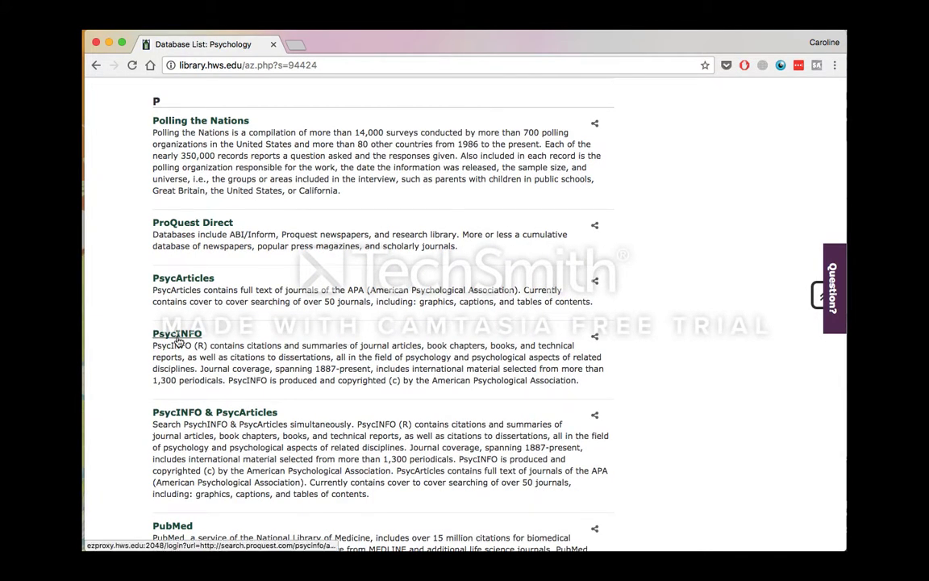
pyautogui.click(179, 337)
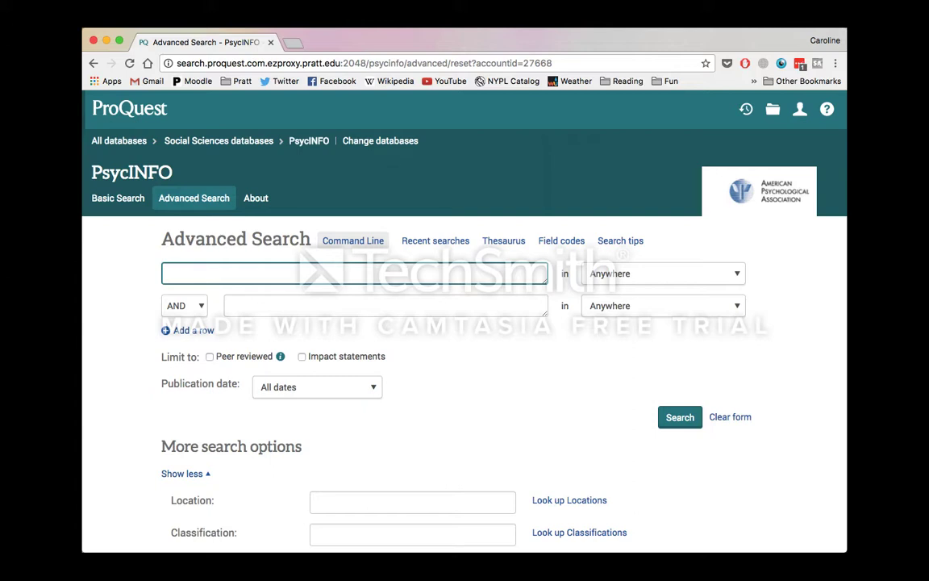
# Enter "depression" as the first search term and the suggested "performance at school" as the second, keeping them combined with AND.
pyautogui.scroll(-1, 360, 269)
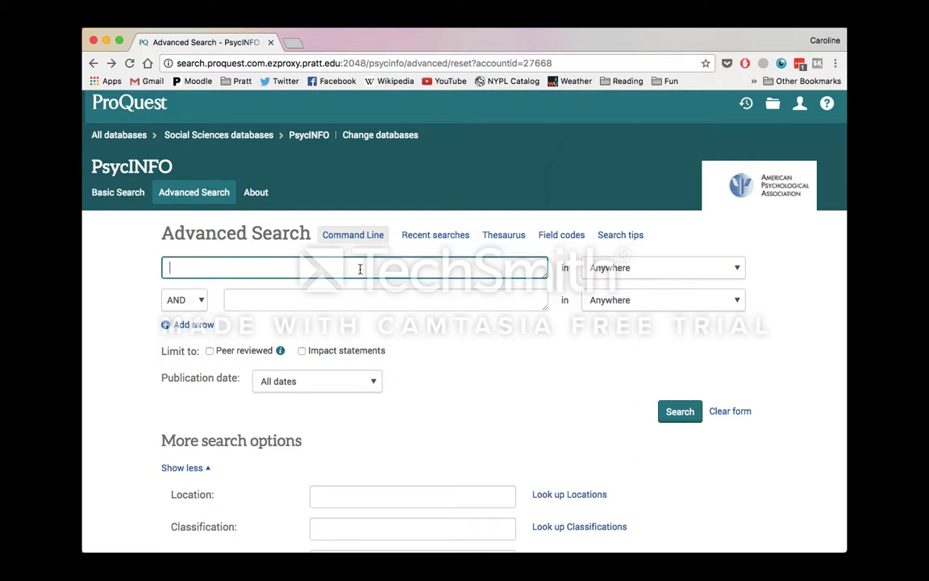
pyautogui.write('depression')
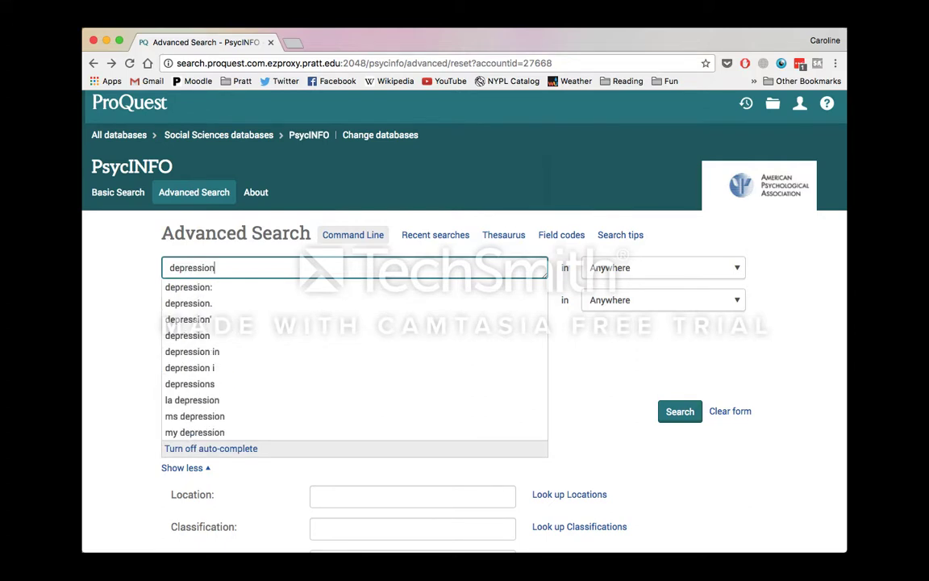
pyautogui.click(606, 349)
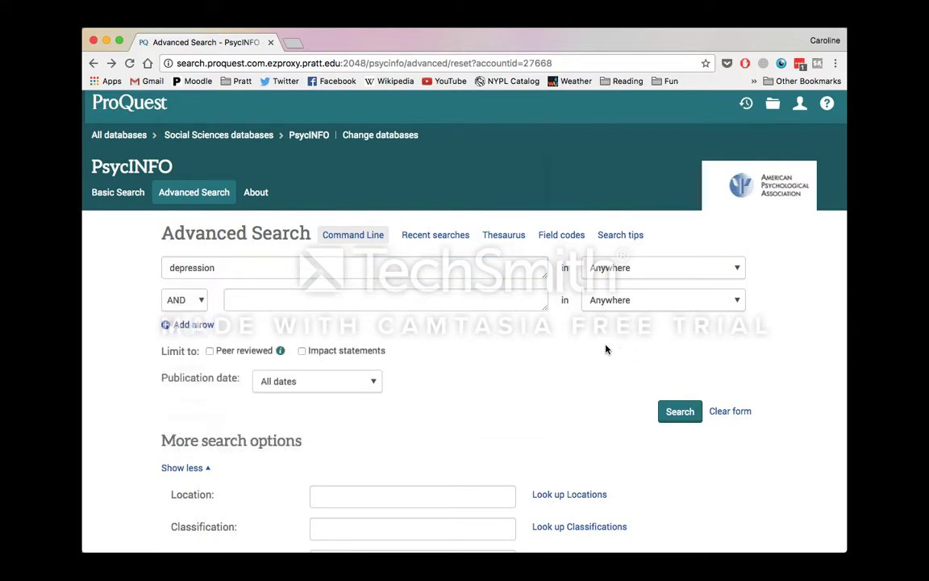
pyautogui.click(322, 299)
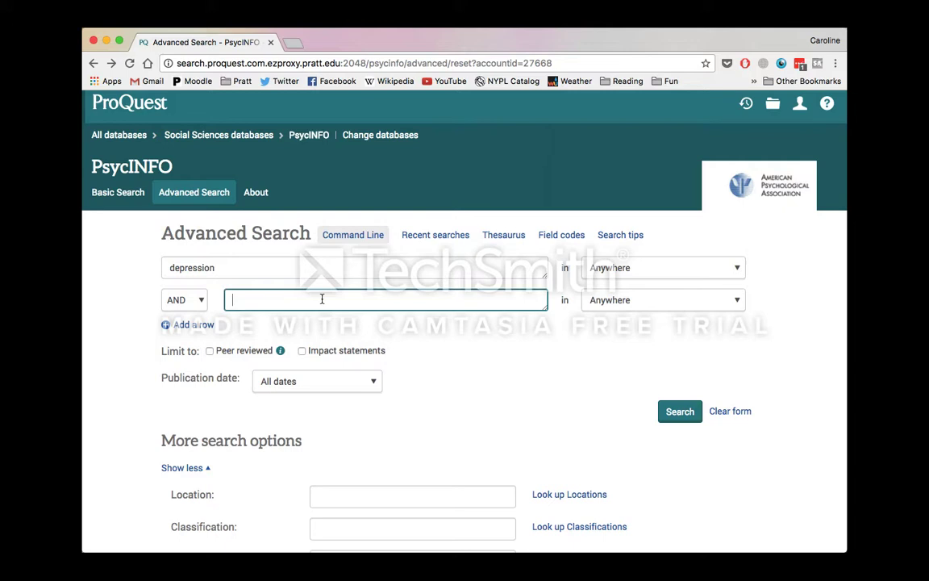
pyautogui.write('school per')
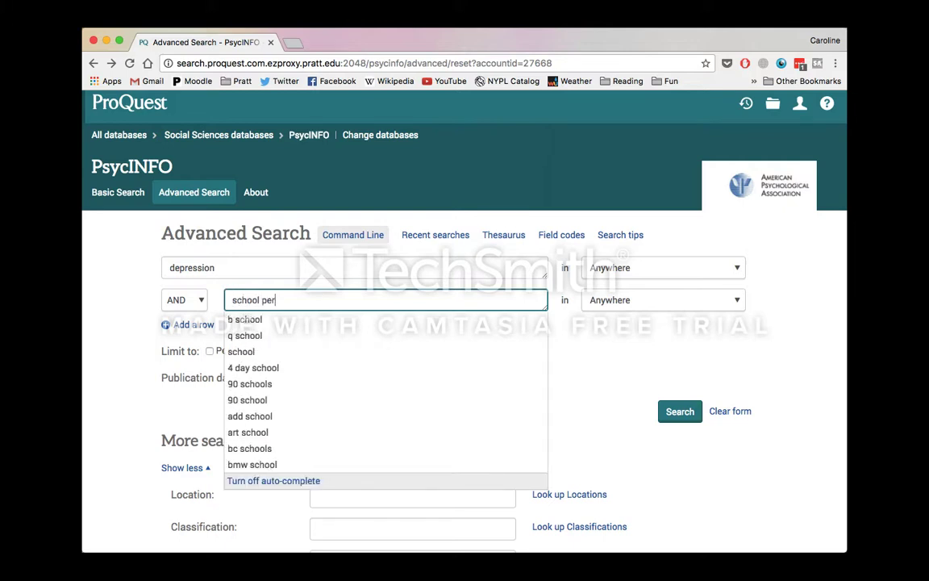
pyautogui.write('formance')
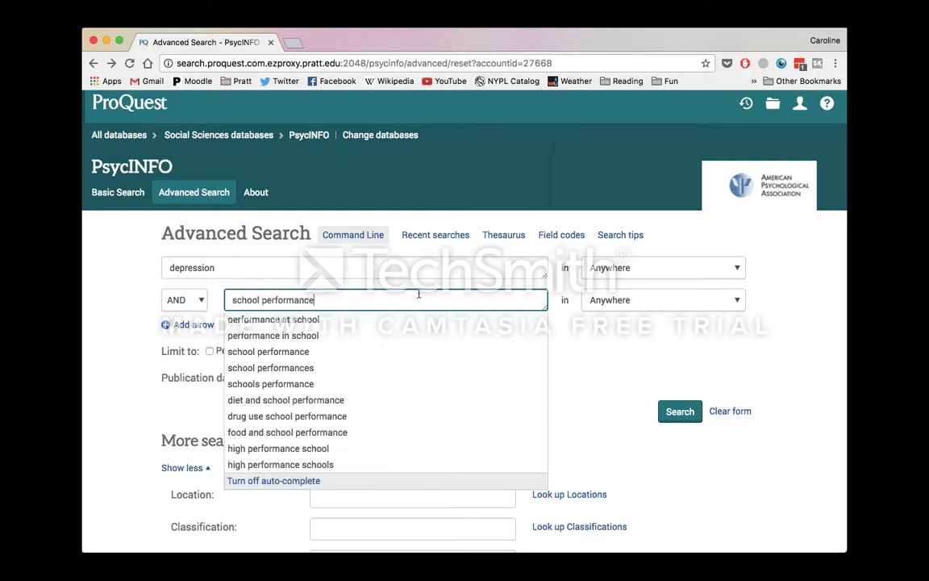
pyautogui.click(337, 321)
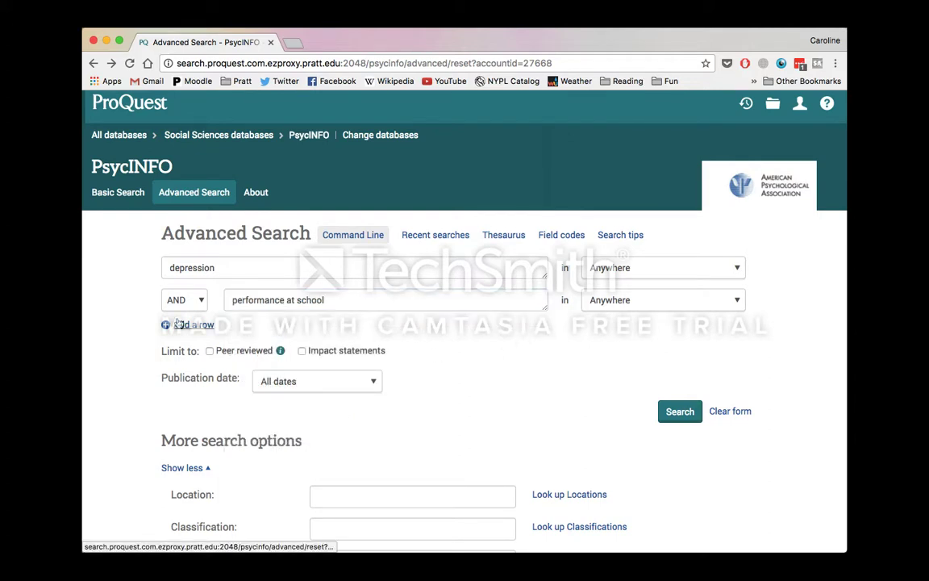
pyautogui.click(194, 301)
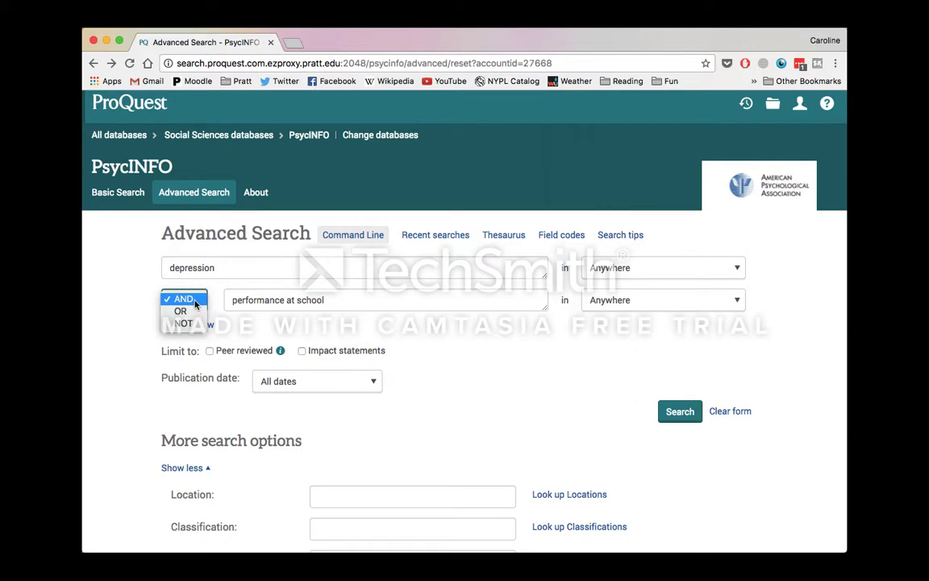
pyautogui.click(267, 326)
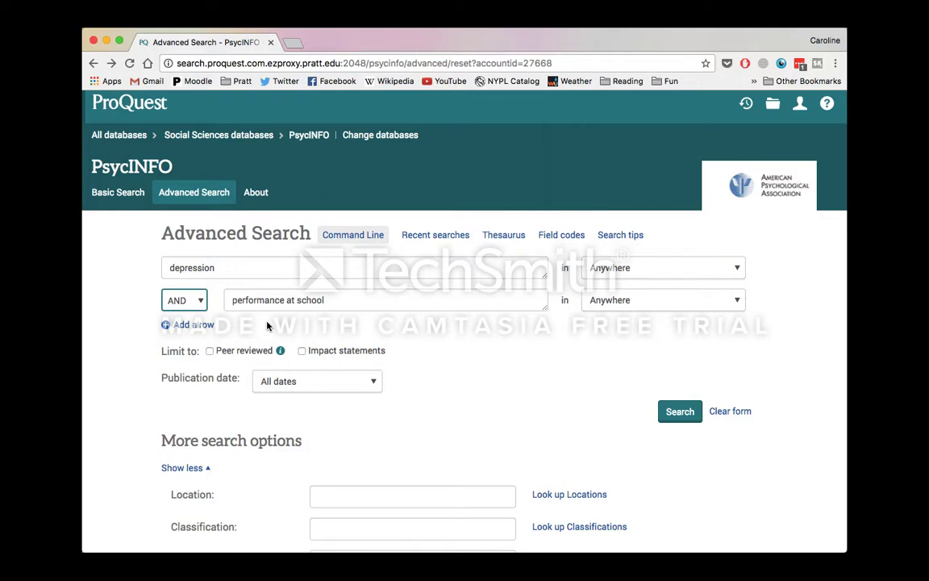
# Add a third search row joined with OR and enter "academic achievement" as its term.
pyautogui.click(196, 327)
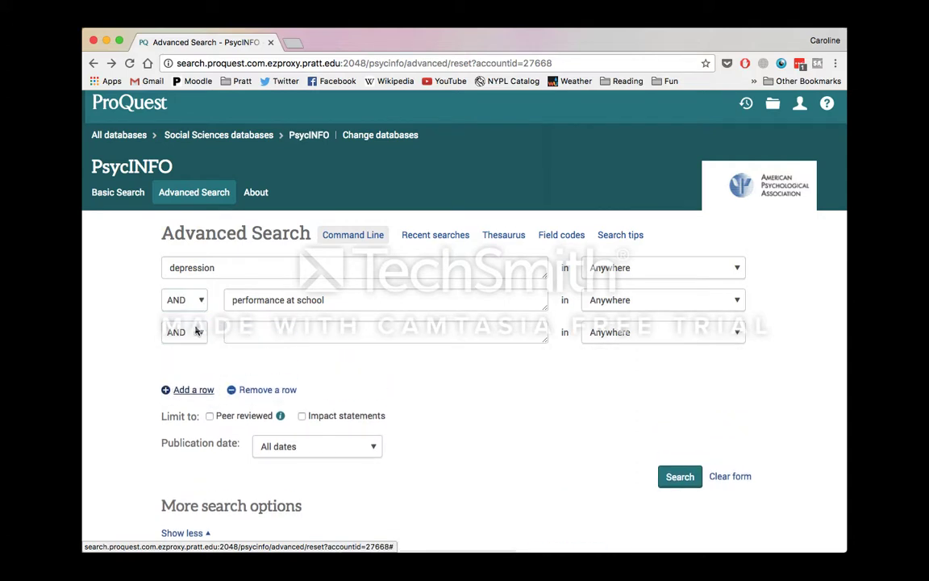
pyautogui.click(200, 334)
pyautogui.click(180, 343)
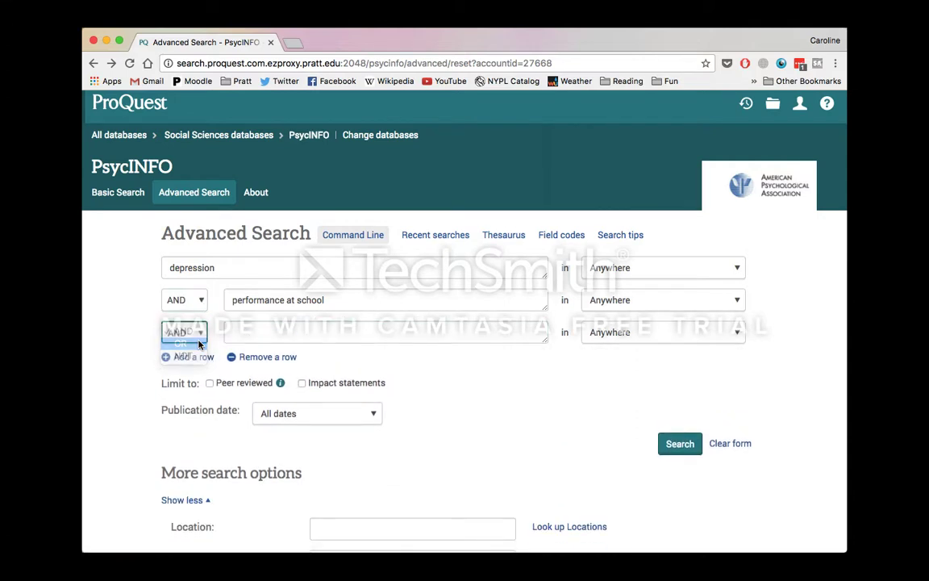
pyautogui.click(313, 339)
pyautogui.write('acad')
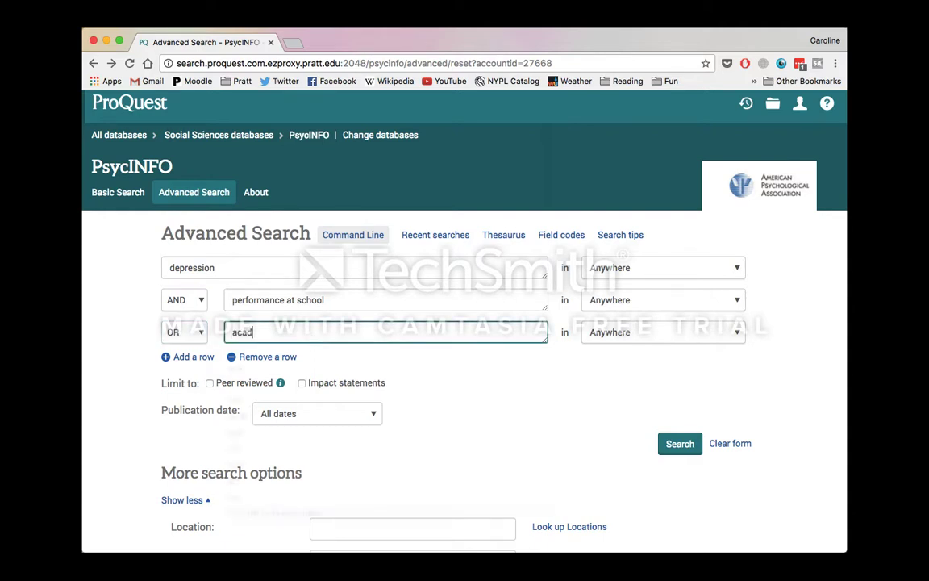
pyautogui.write('emic achievement')
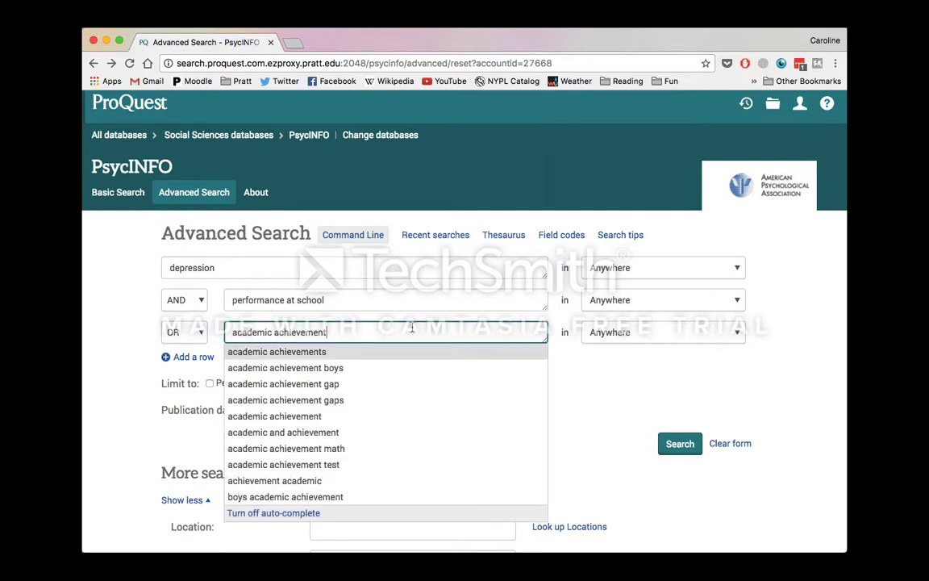
pyautogui.click(660, 386)
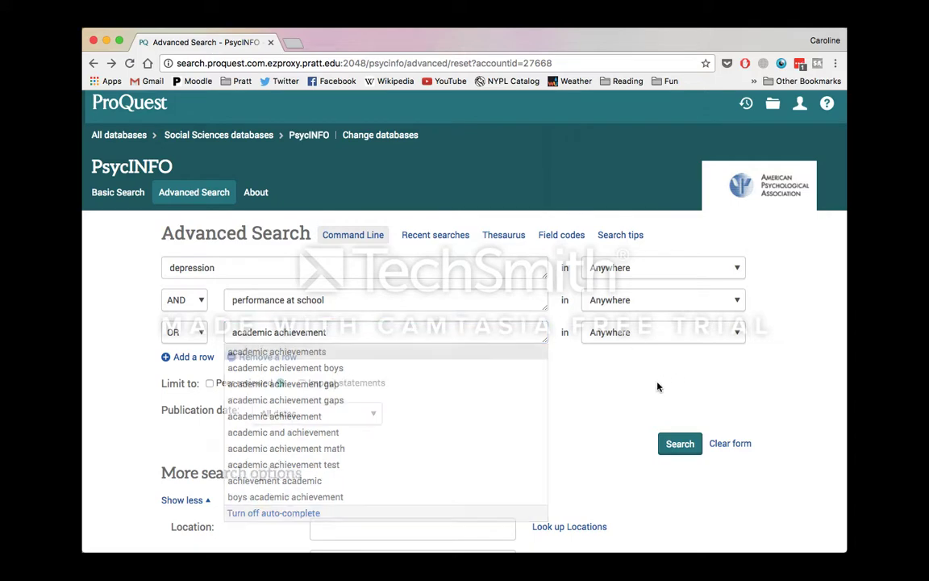
# Limit the search to peer reviewed items with a publication date after 2006.
pyautogui.scroll(-3, 543, 375)
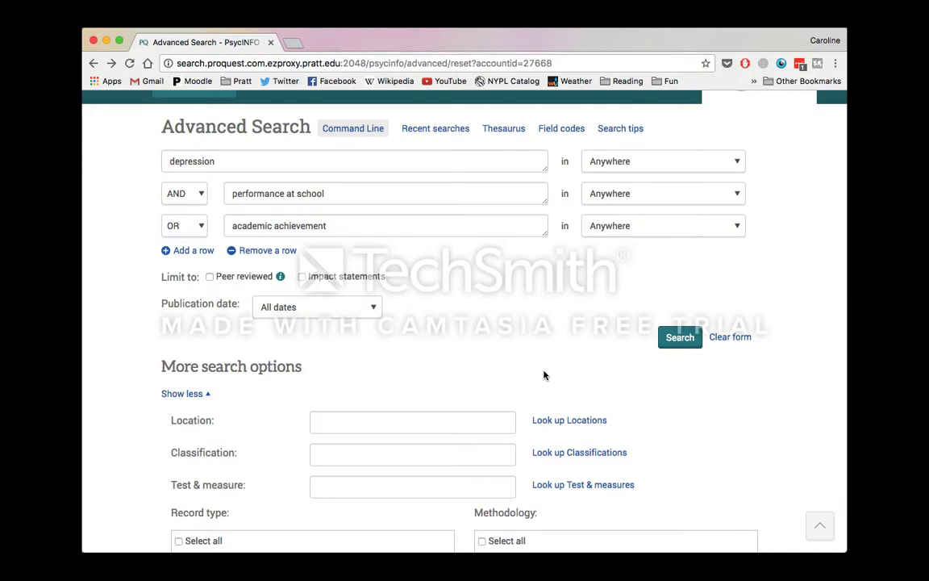
pyautogui.click(210, 277)
pyautogui.click(364, 309)
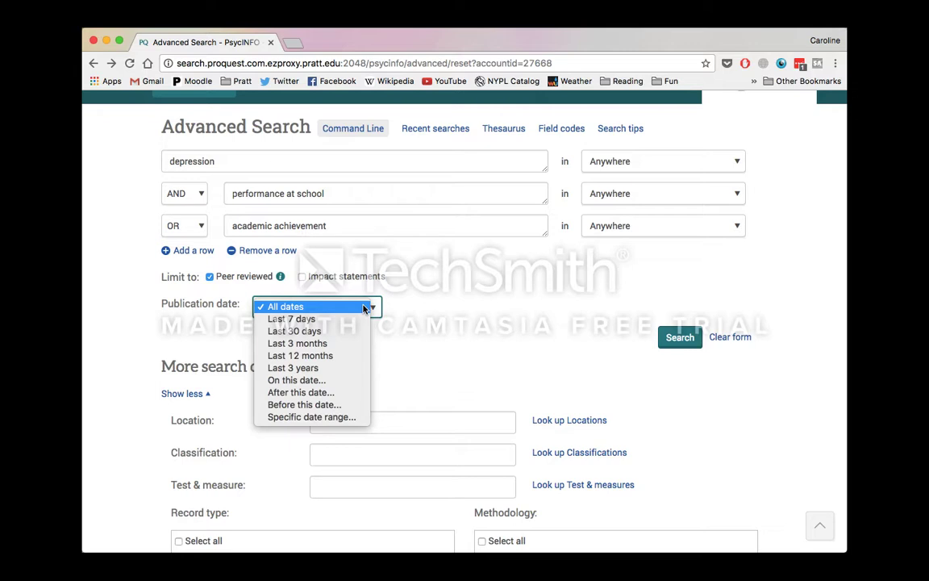
pyautogui.click(347, 399)
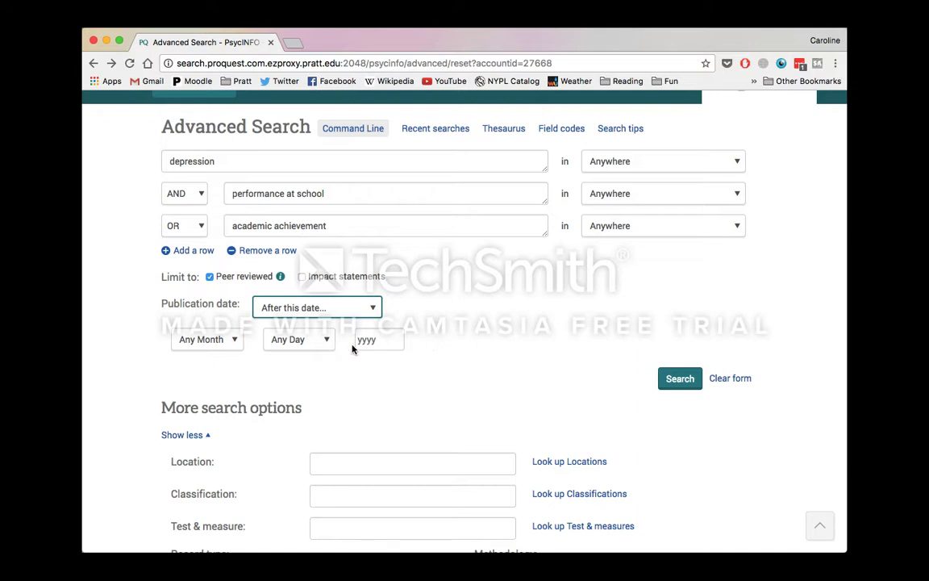
pyautogui.click(376, 340)
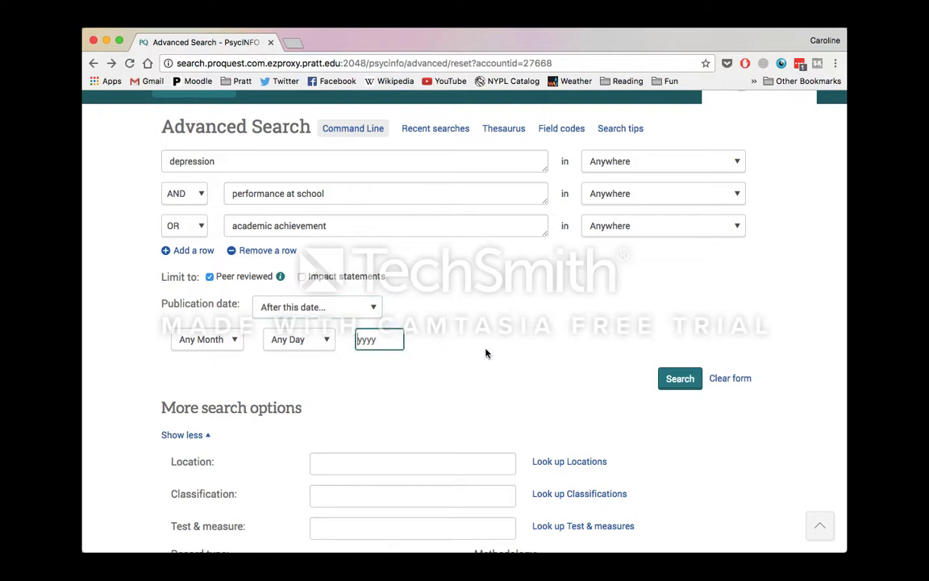
pyautogui.write('200')
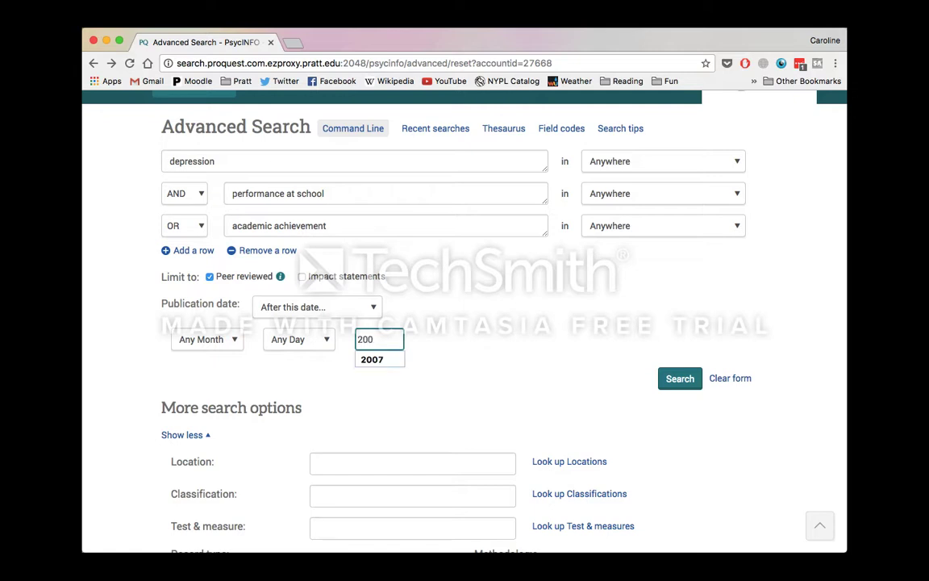
pyautogui.write('6')
pyautogui.click(529, 359)
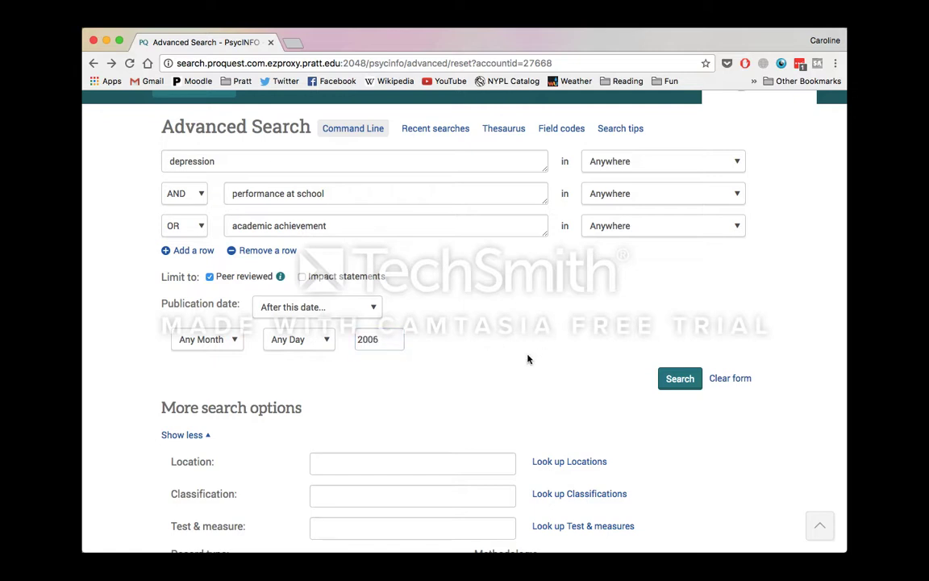
# Look through the additional search options, including location, classification, record type, methodology, supplemental data and language.
pyautogui.scroll(-1, 587, 380)
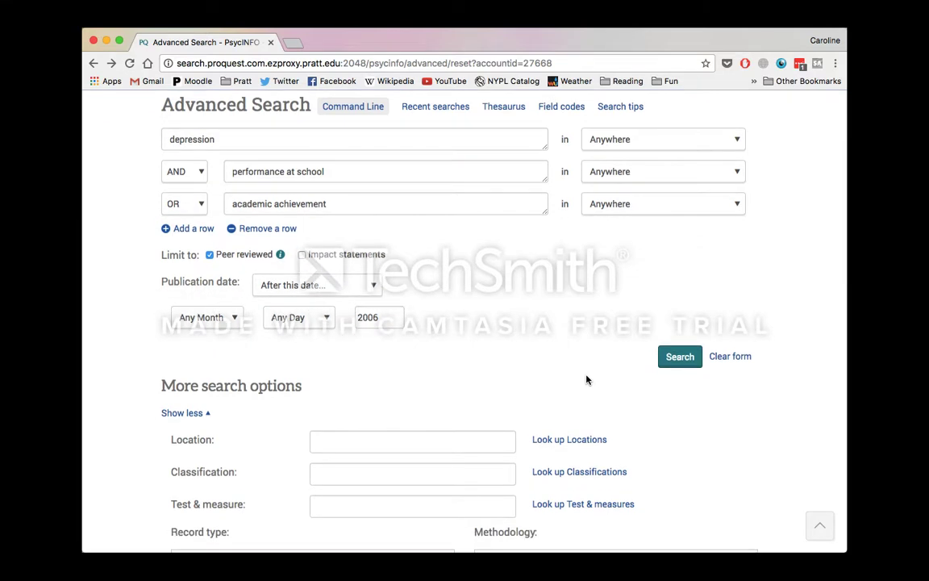
pyautogui.scroll(-4, 770, 354)
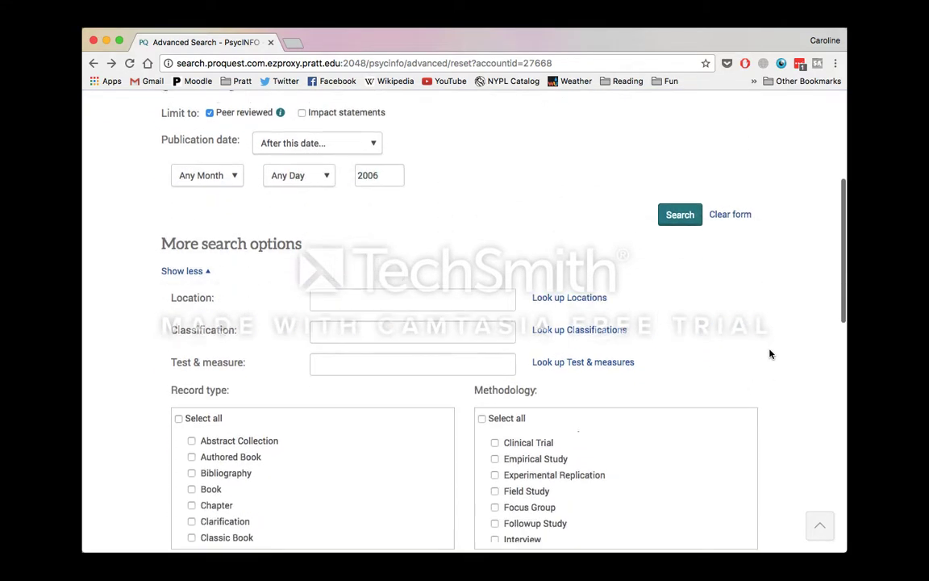
pyautogui.scroll(-1, 769, 353)
pyautogui.scroll(-1, 770, 354)
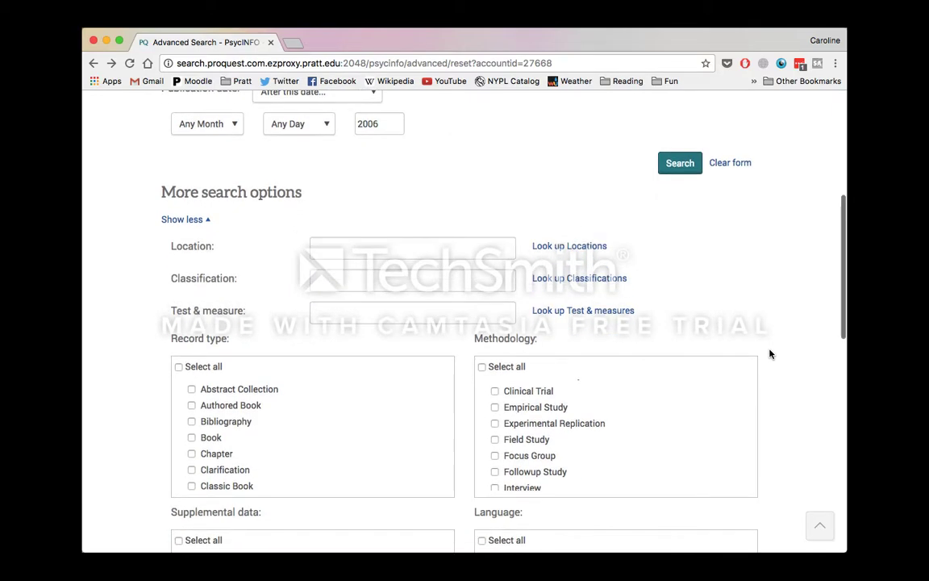
pyautogui.scroll(-1, 770, 353)
pyautogui.scroll(-1, 770, 353)
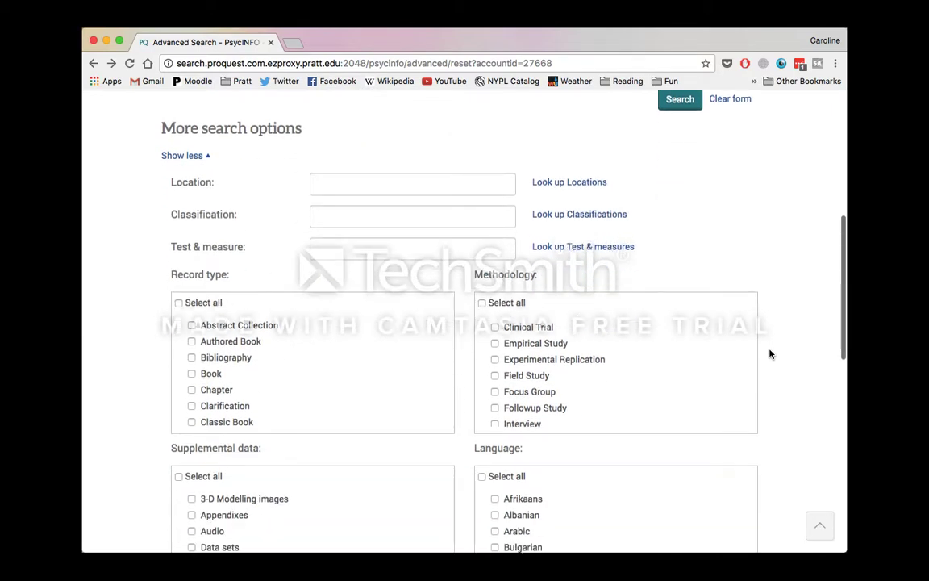
pyautogui.scroll(5, 770, 353)
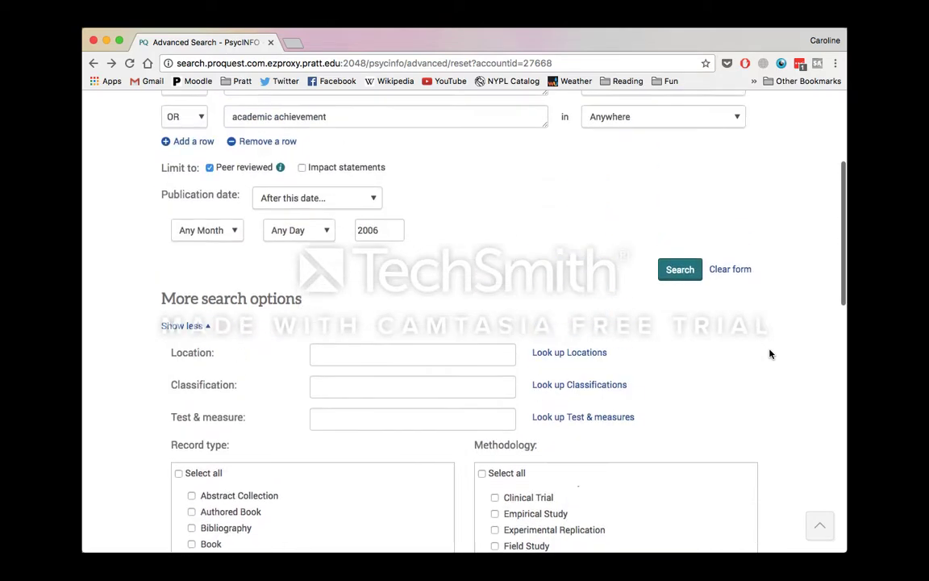
# Limit the search to the Adolescence (13-17 Yrs) age group in the additional search options.
pyautogui.scroll(5, 770, 353)
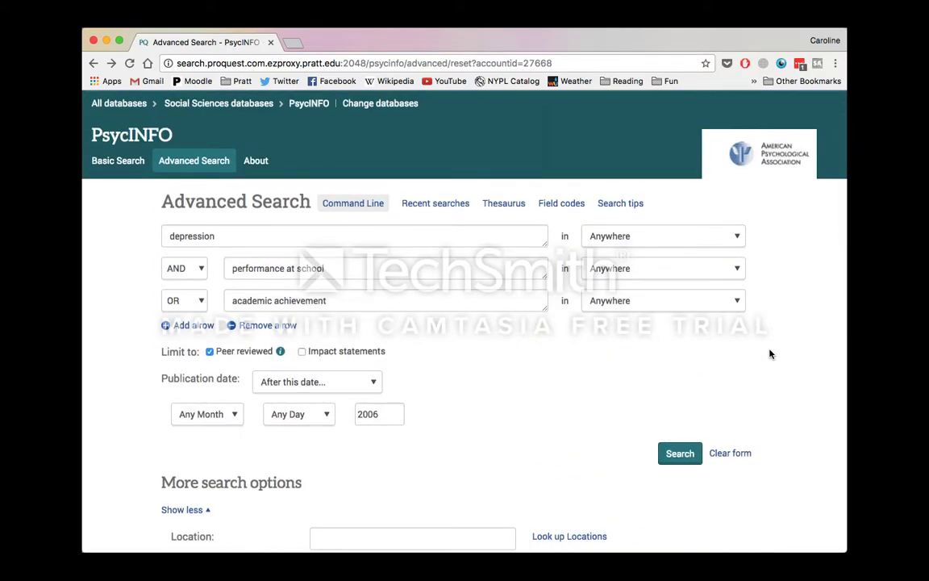
pyautogui.scroll(-12, 770, 353)
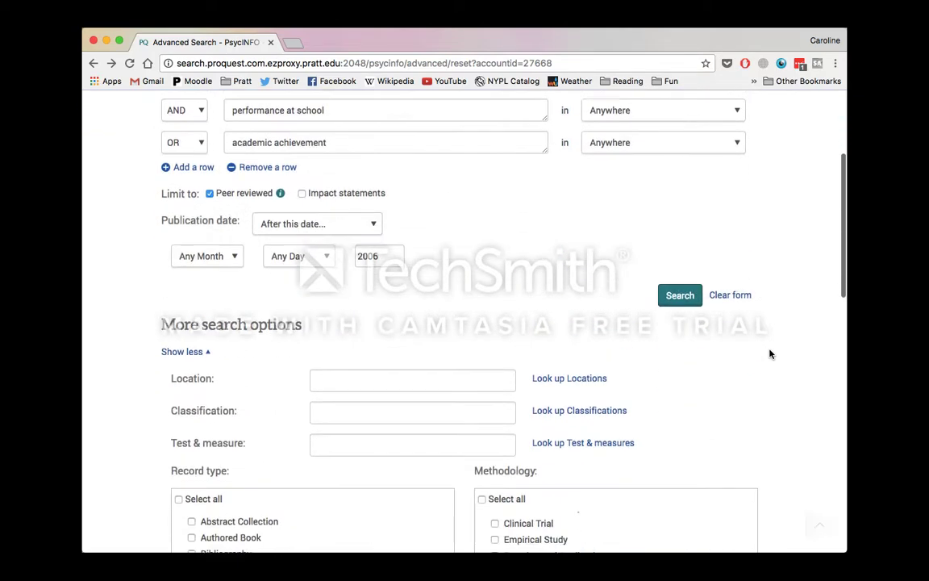
pyautogui.scroll(-5, 769, 353)
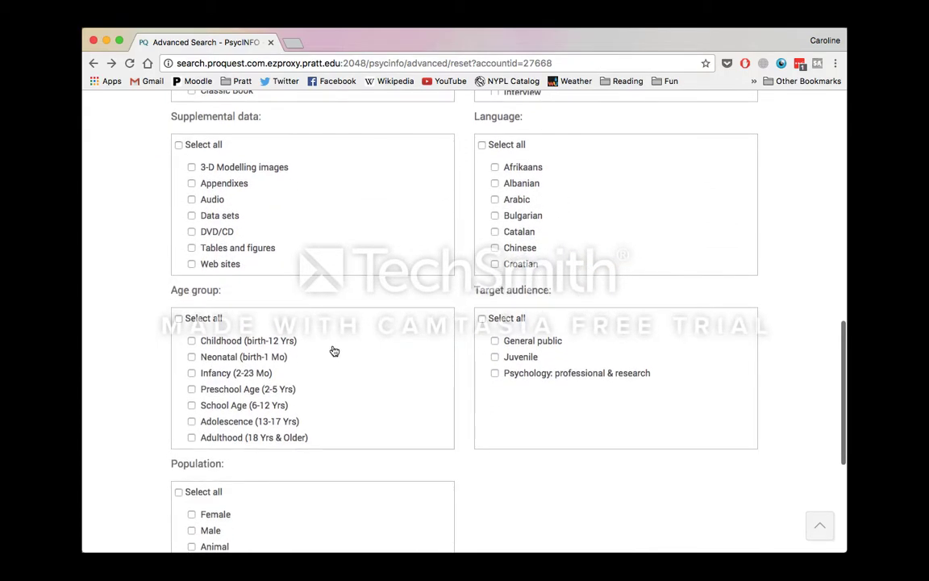
pyautogui.scroll(-1, 338, 351)
pyautogui.scroll(-3, 337, 351)
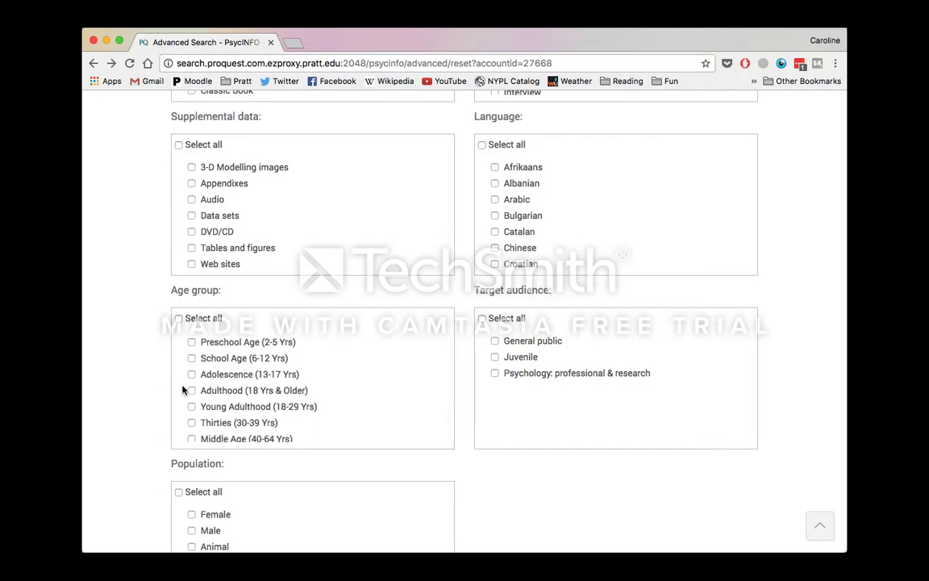
pyautogui.click(191, 374)
# Review the entered search form and read through the full list of methodology options, from brain imaging to twin study.
pyautogui.scroll(3, 813, 390)
pyautogui.scroll(10, 813, 390)
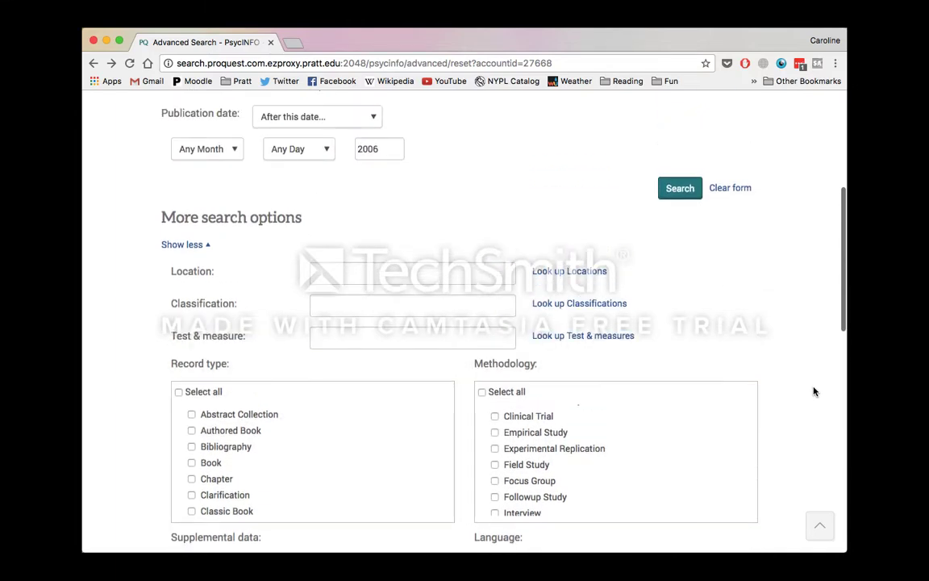
pyautogui.scroll(6, 814, 391)
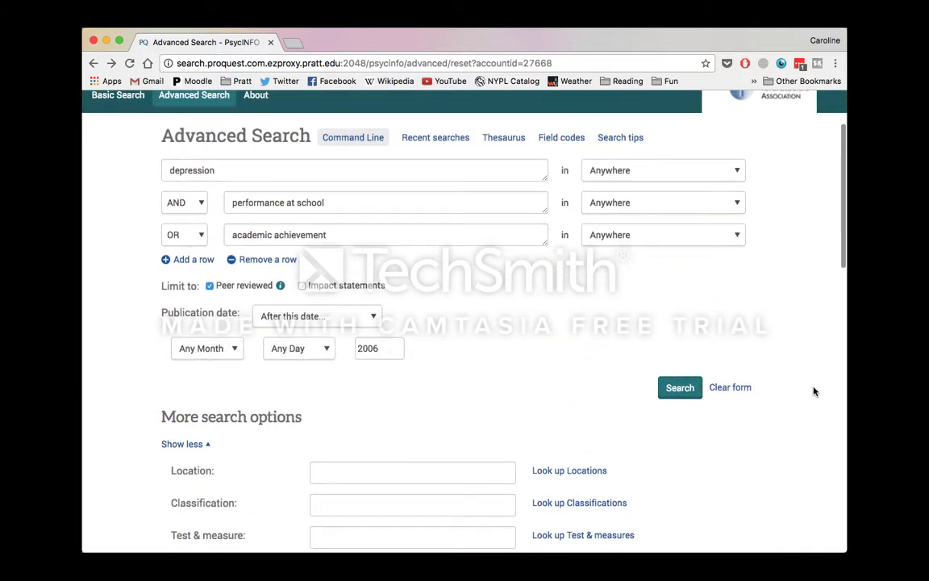
pyautogui.scroll(-7, 813, 391)
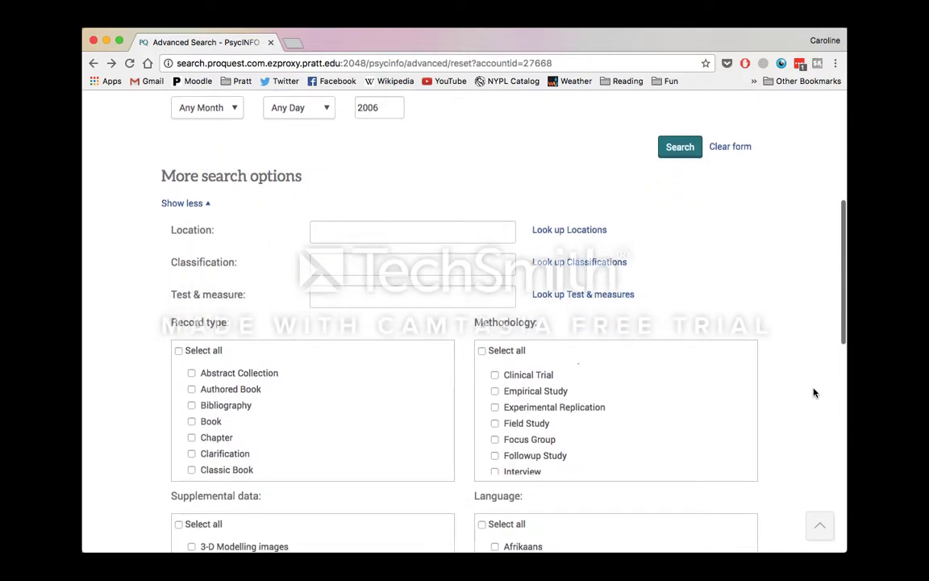
pyautogui.scroll(-1, 814, 393)
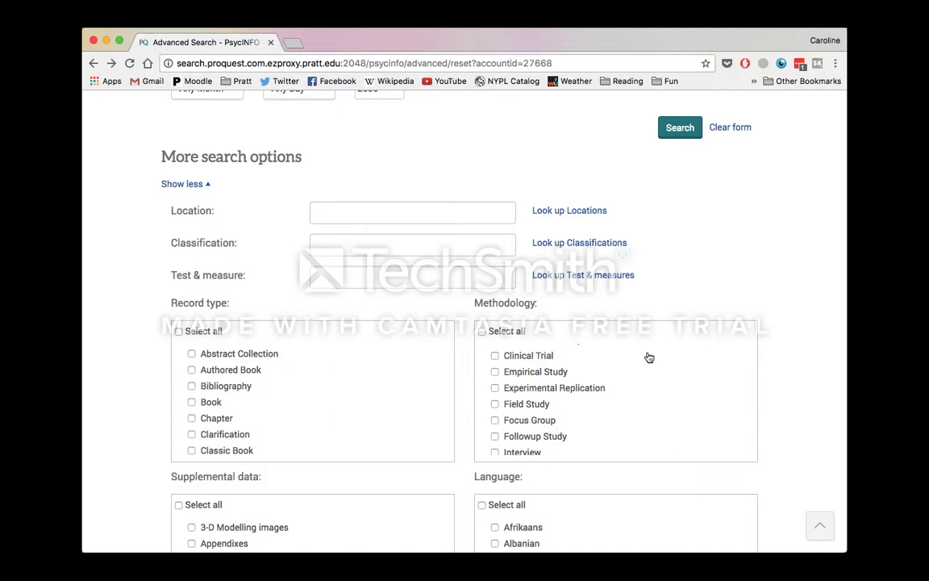
pyautogui.scroll(-4, 649, 357)
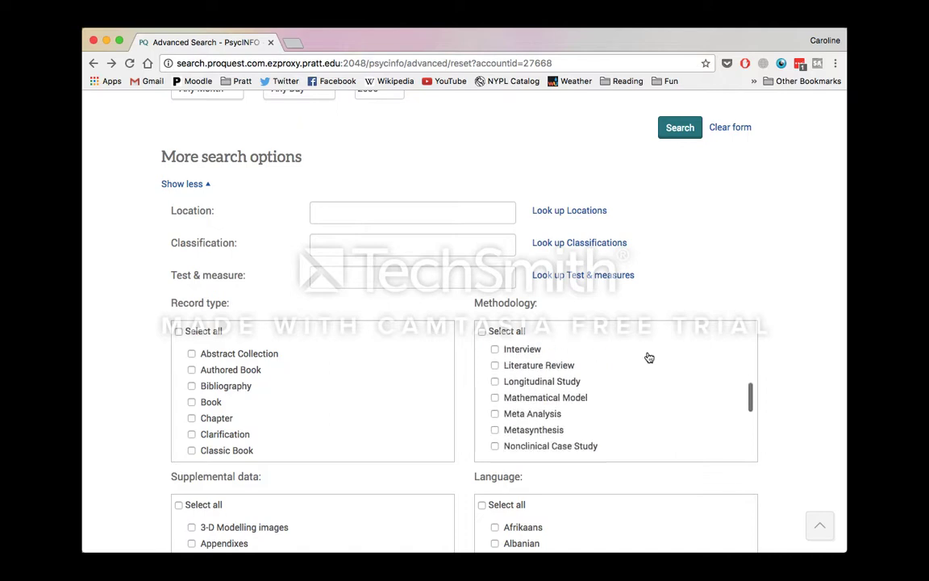
pyautogui.scroll(-1, 650, 357)
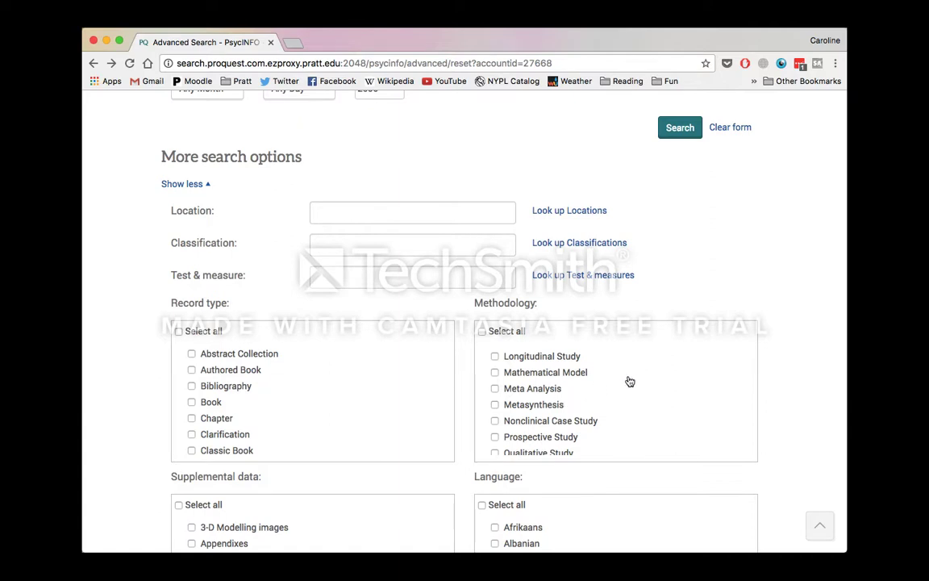
pyautogui.scroll(5, 630, 381)
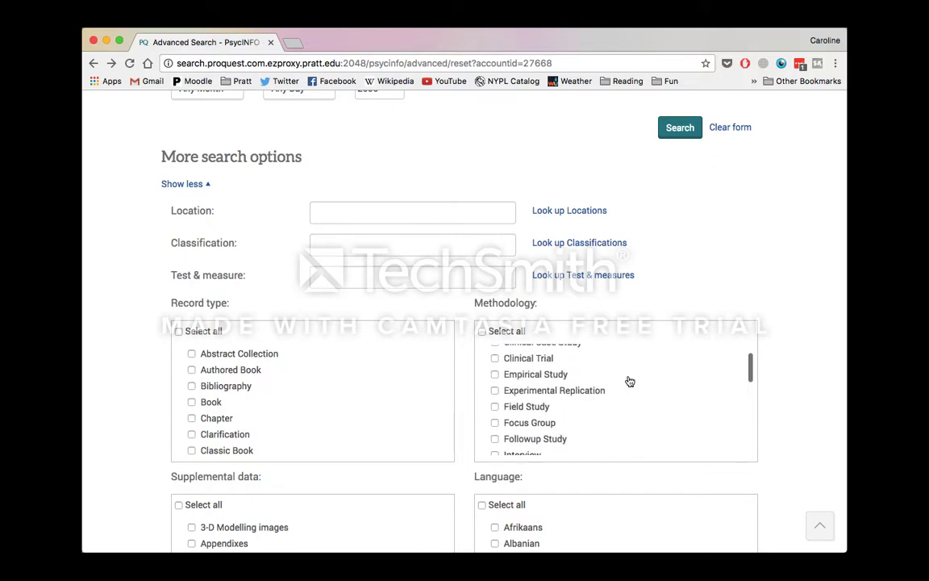
pyautogui.scroll(4, 630, 382)
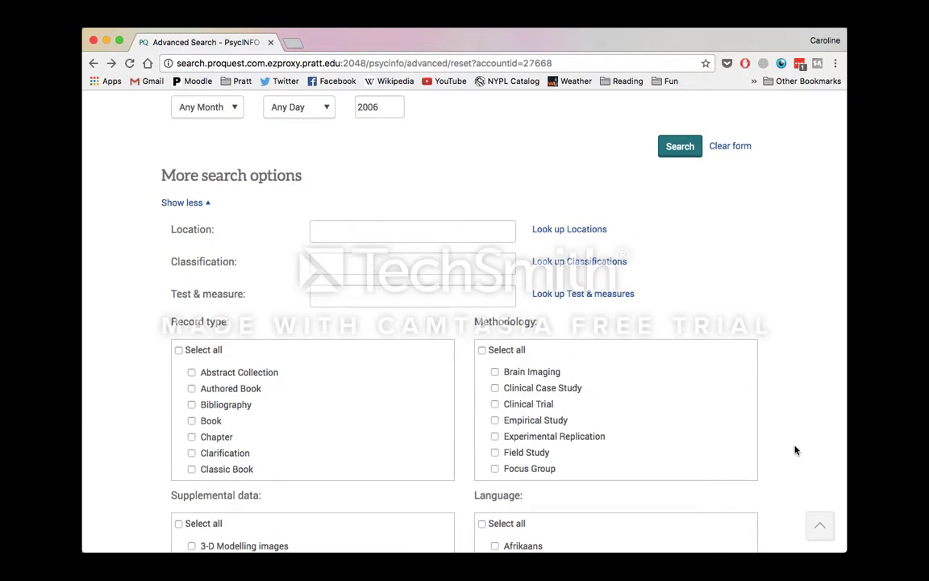
pyautogui.scroll(-2, 795, 447)
pyautogui.scroll(-3, 614, 340)
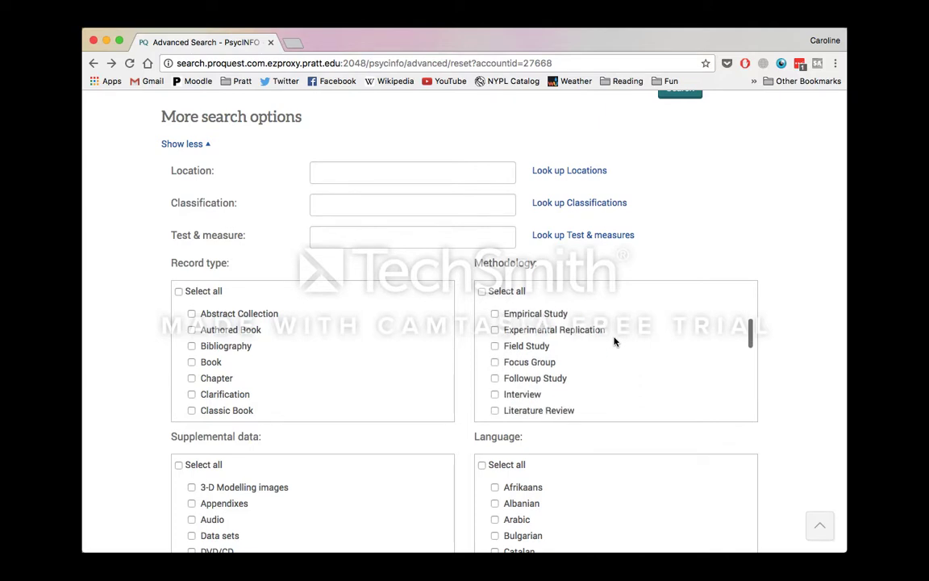
pyautogui.scroll(-4, 614, 341)
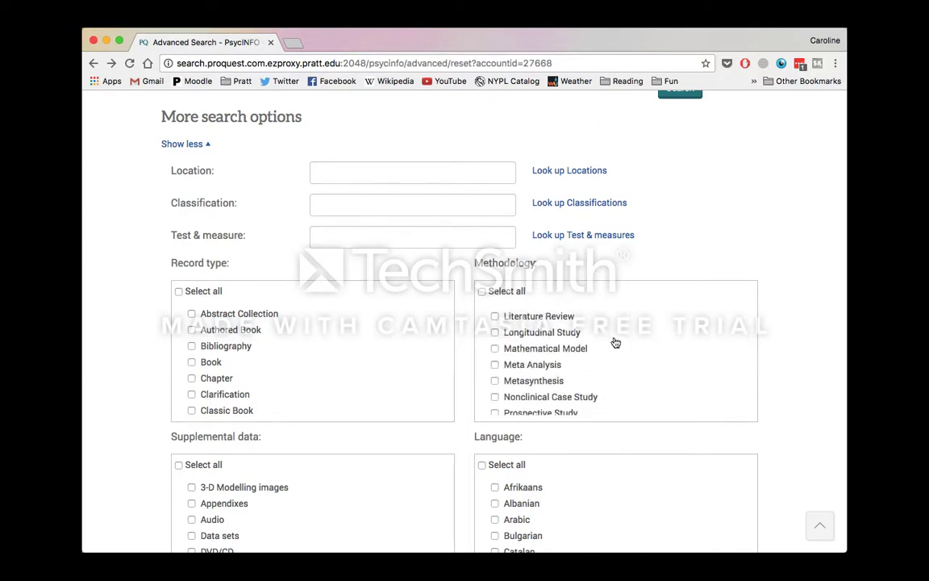
pyautogui.scroll(-3, 615, 342)
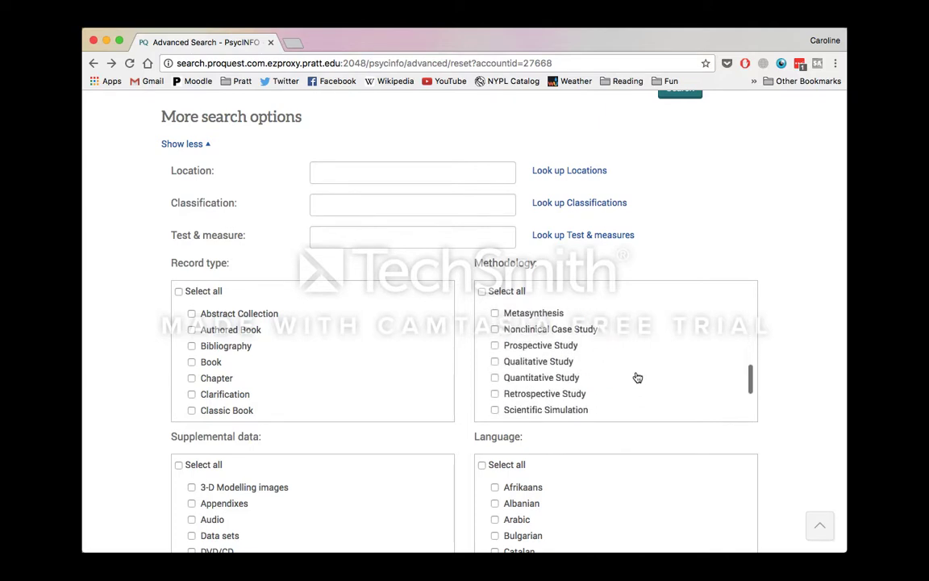
pyautogui.scroll(-5, 636, 377)
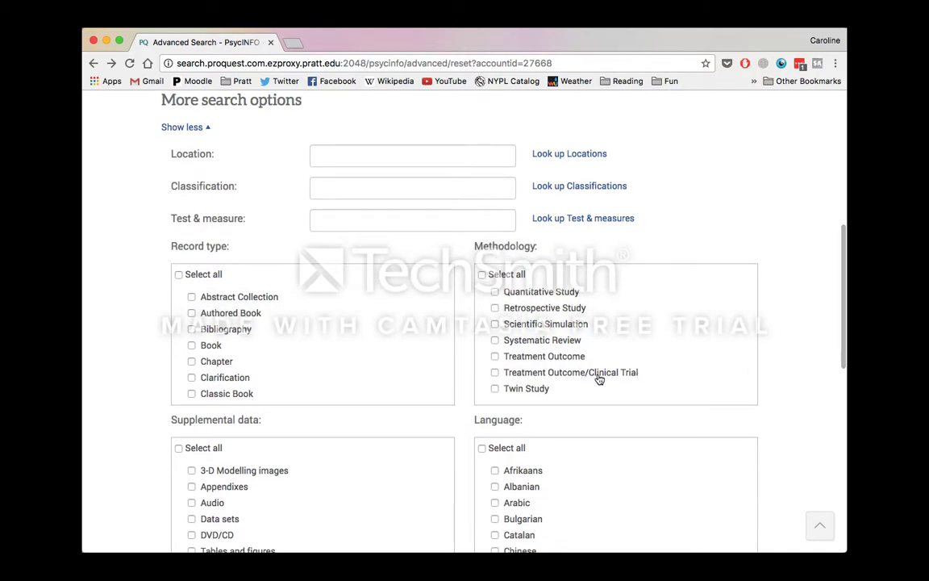
pyautogui.scroll(2, 643, 363)
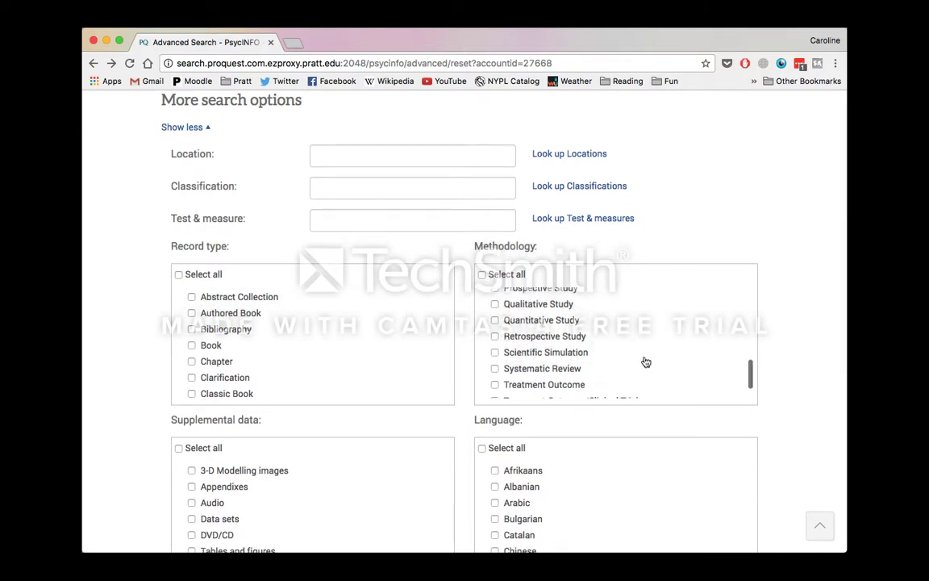
pyautogui.scroll(4, 645, 363)
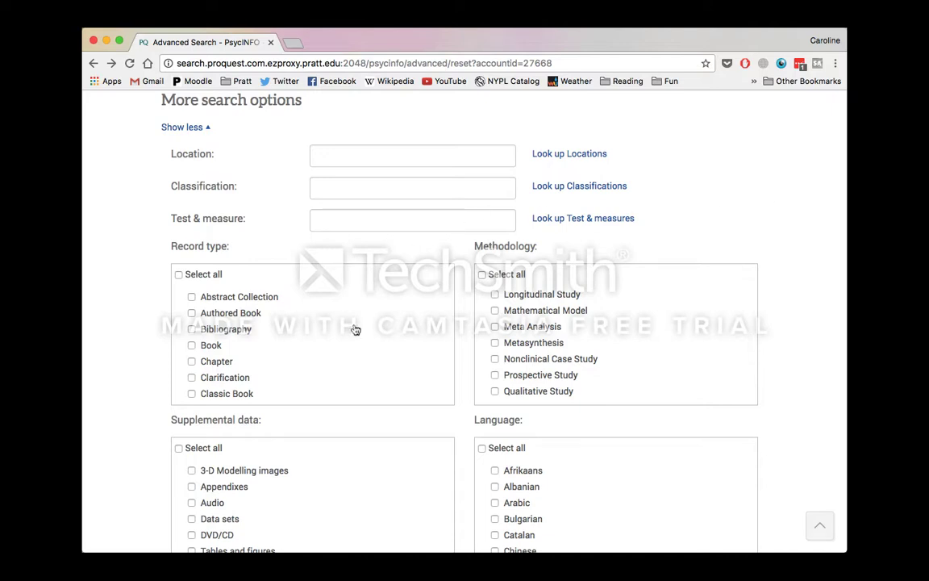
# Restrict the record type to Journal Article.
pyautogui.scroll(-5, 355, 347)
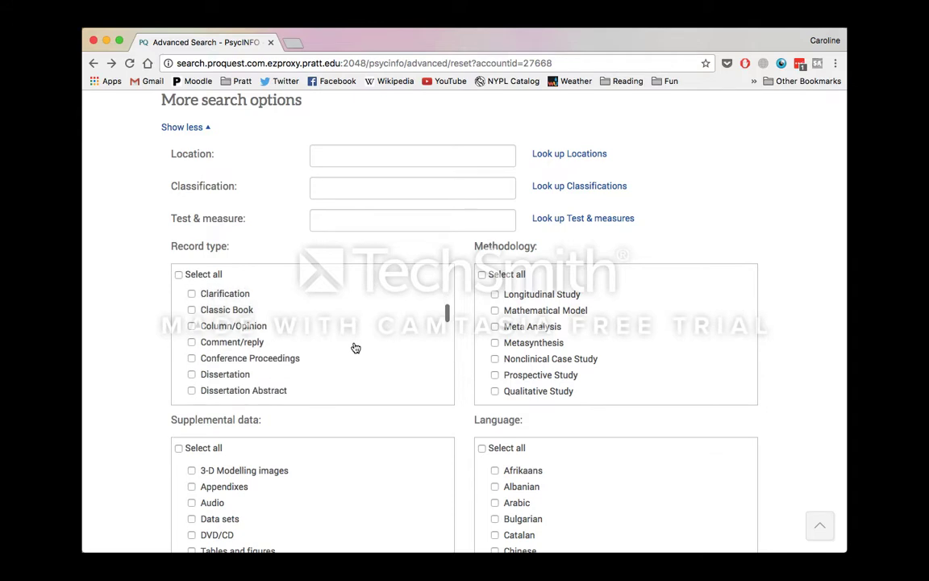
pyautogui.scroll(-6, 355, 347)
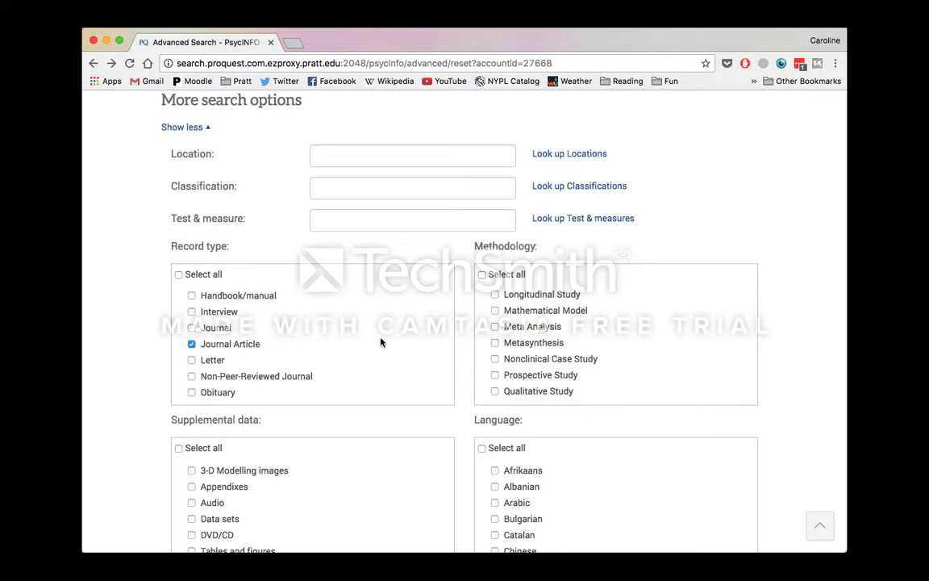
pyautogui.scroll(4, 343, 341)
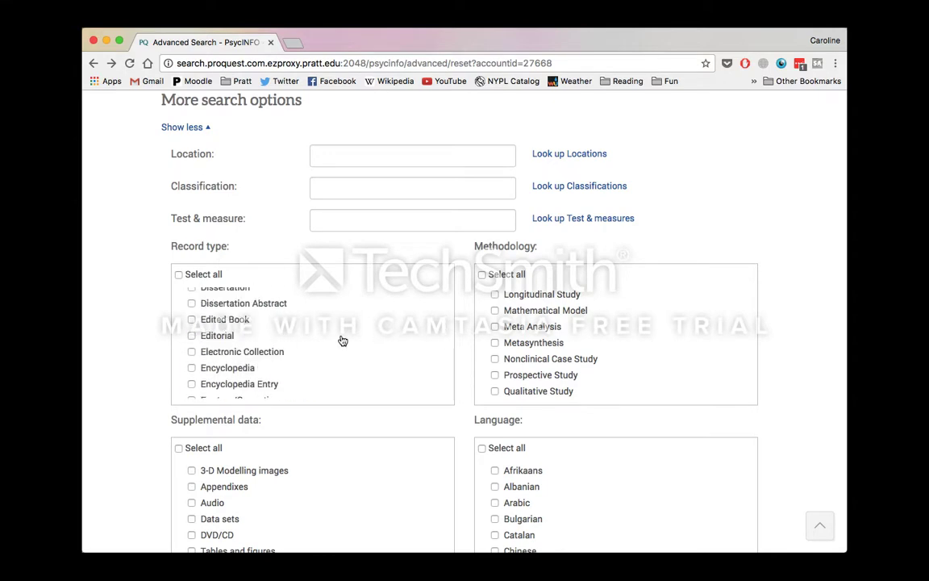
# Check the completed advanced search form and run the search with its entered terms and limits.
pyautogui.scroll(-2, 815, 404)
pyautogui.scroll(-5, 817, 403)
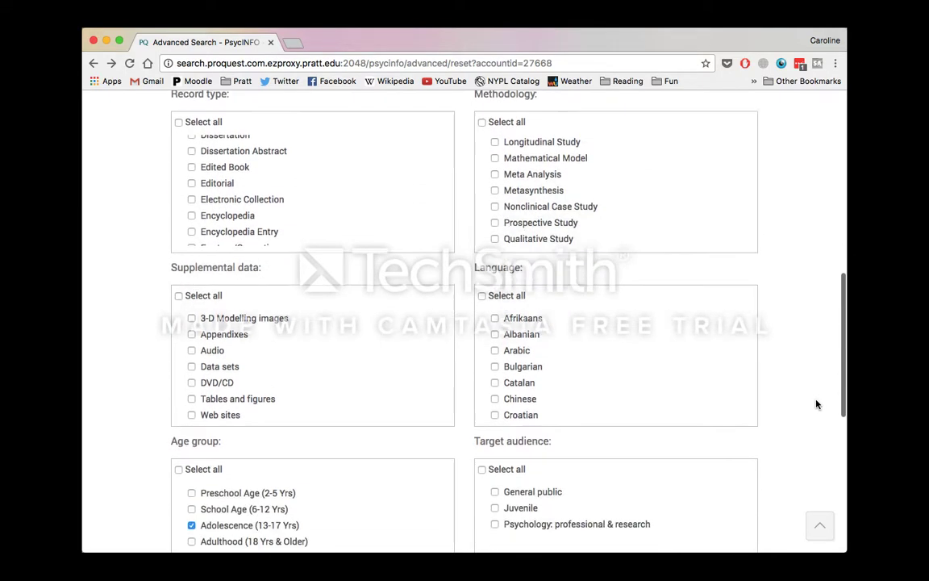
pyautogui.scroll(-2, 816, 404)
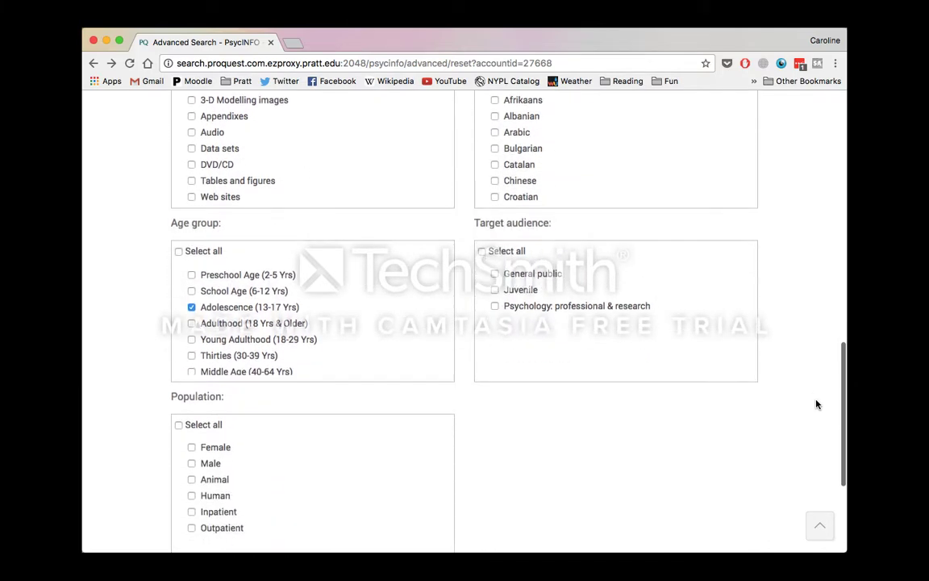
pyautogui.scroll(-3, 816, 404)
pyautogui.scroll(-2, 816, 404)
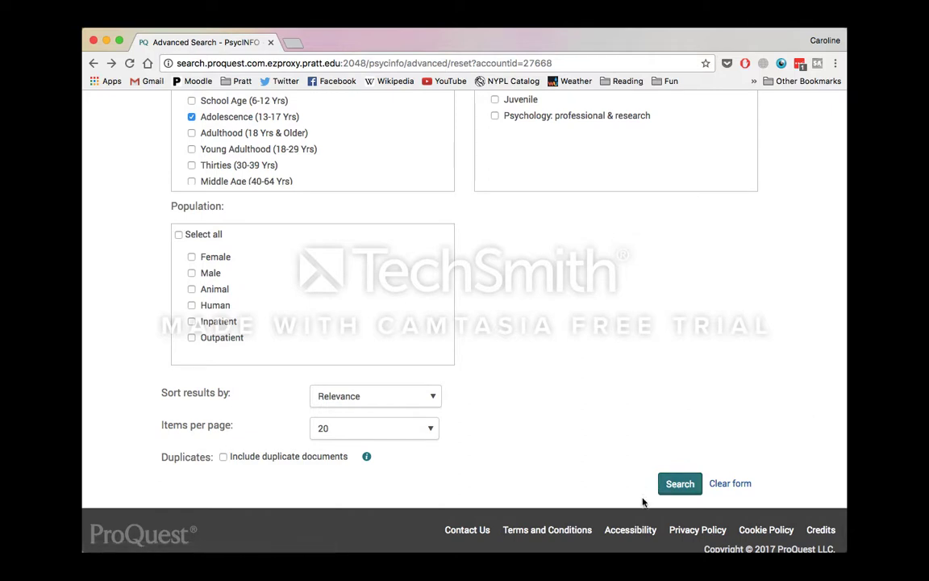
pyautogui.click(681, 484)
pyautogui.scroll(3, 784, 391)
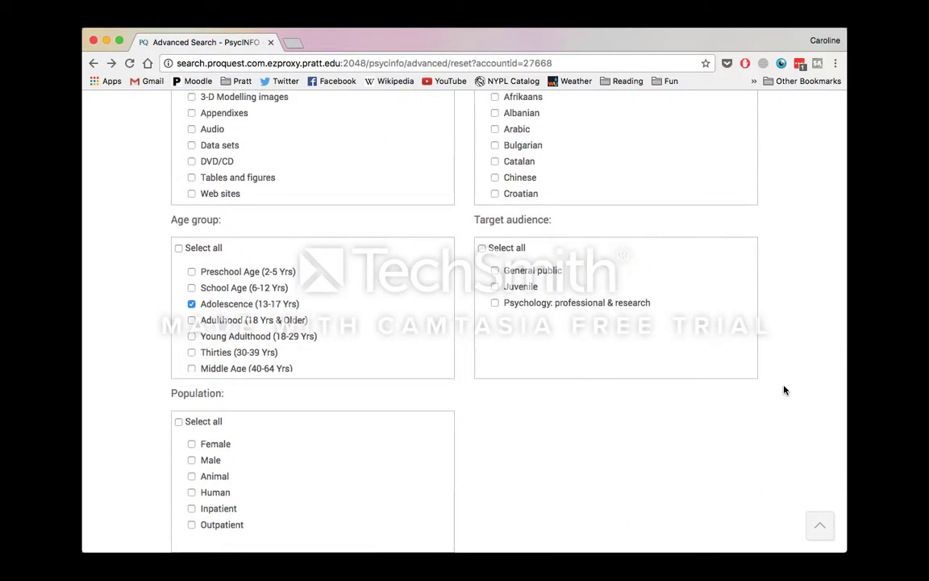
pyautogui.scroll(10, 784, 391)
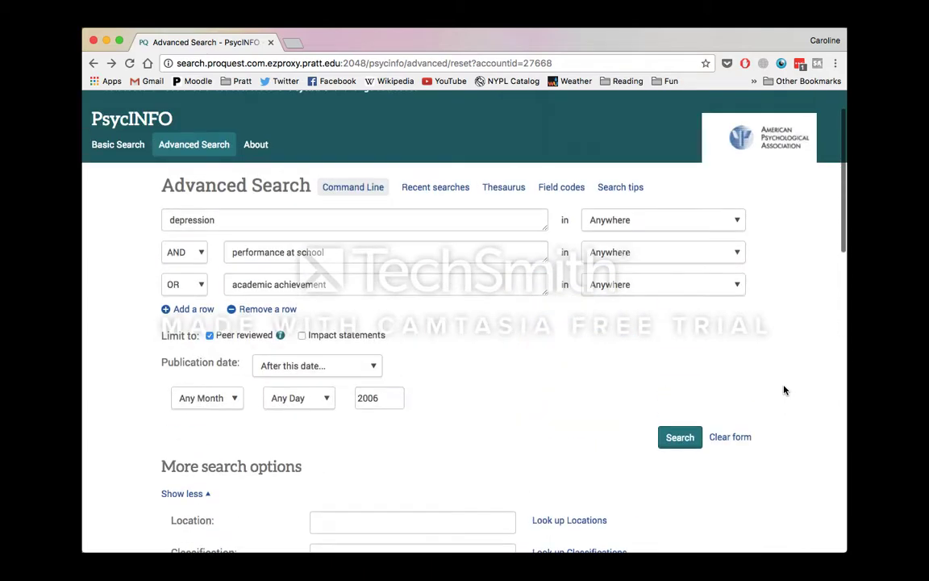
pyautogui.scroll(-12, 785, 391)
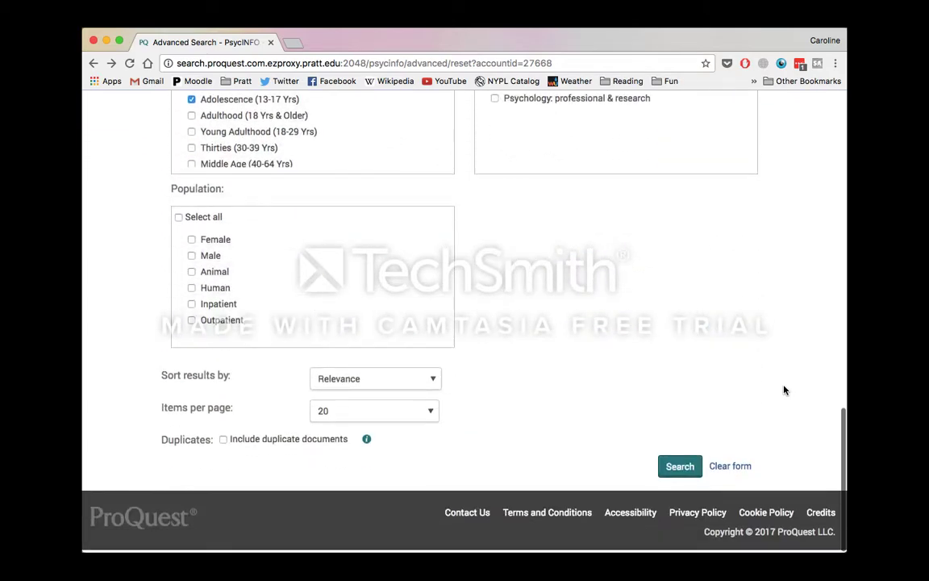
pyautogui.click(682, 468)
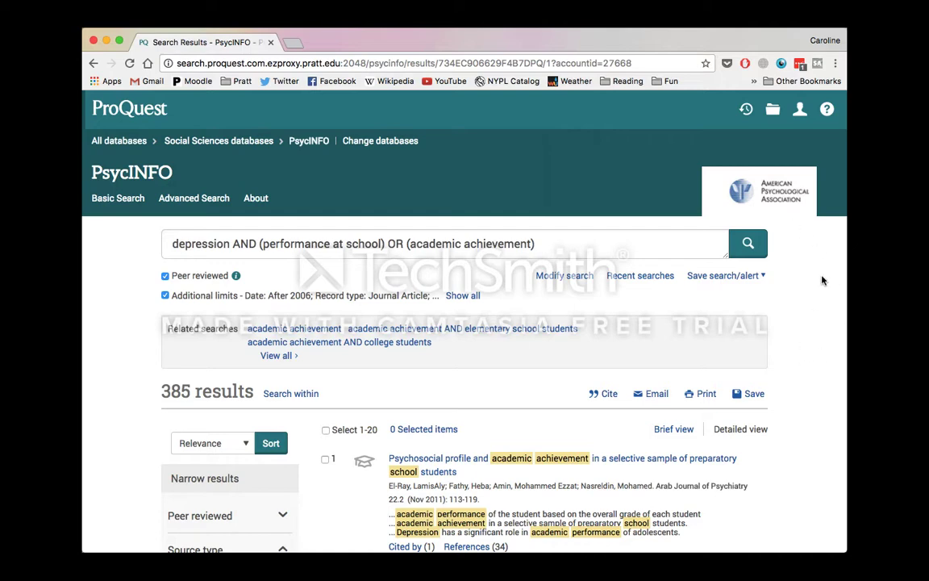
# Look through the search results list, including article titles, highlighted terms, full-text links and the filters for narrowing results.
pyautogui.scroll(-1, 823, 280)
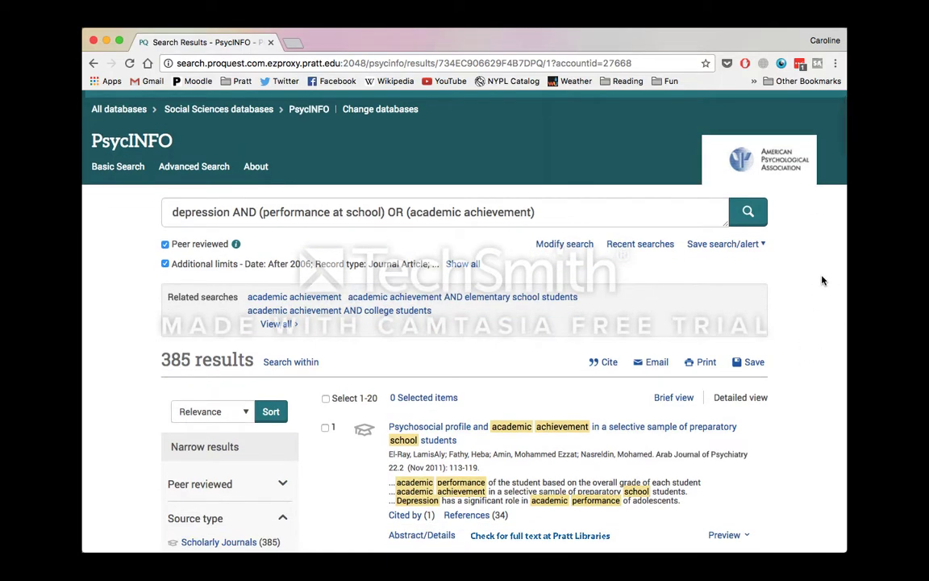
pyautogui.scroll(-3, 823, 280)
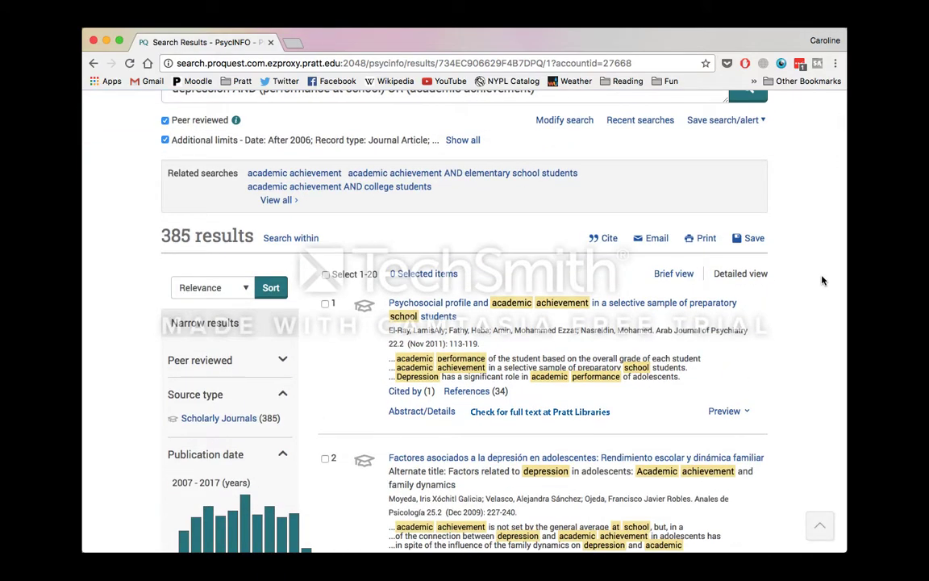
pyautogui.scroll(-4, 822, 280)
pyautogui.scroll(-6, 823, 288)
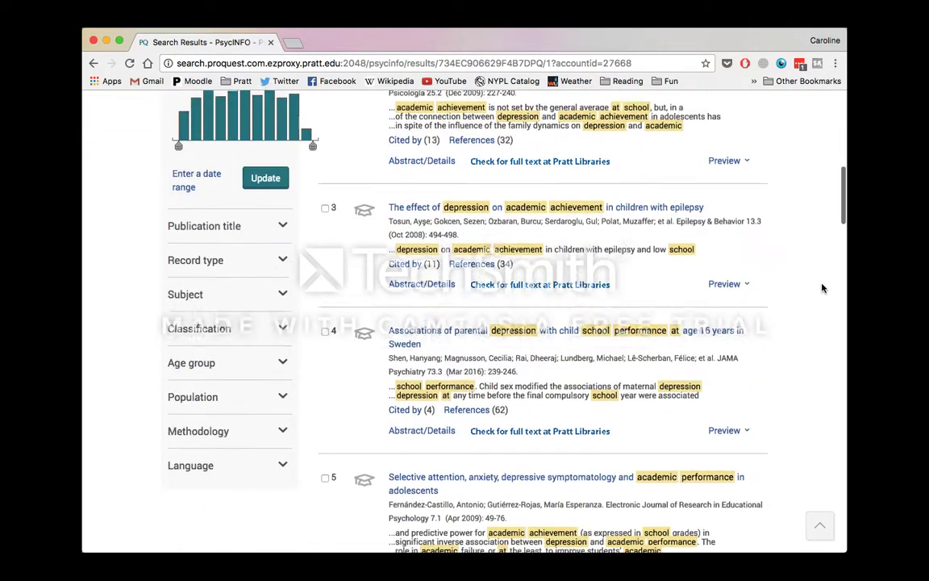
pyautogui.scroll(-2, 823, 288)
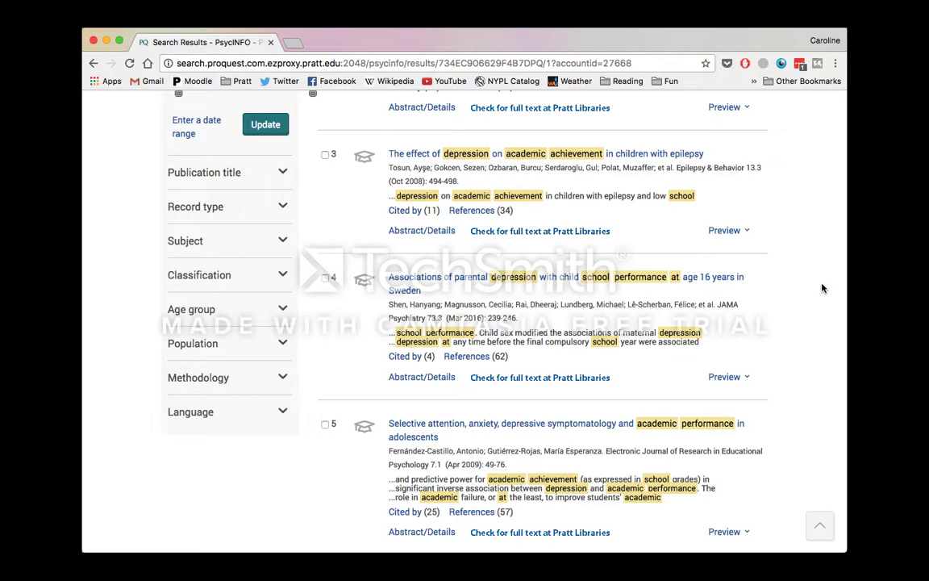
pyautogui.scroll(-10, 823, 288)
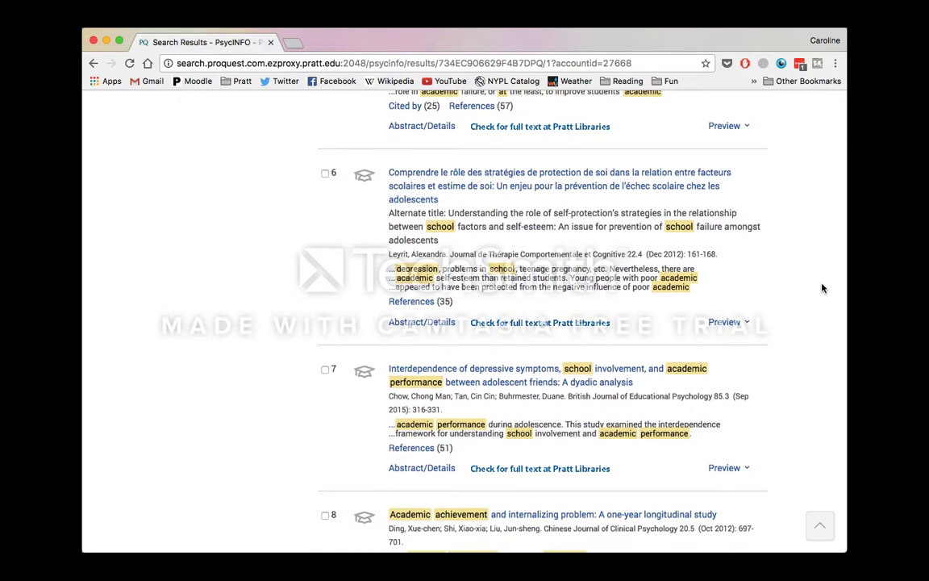
pyautogui.scroll(20, 822, 288)
pyautogui.scroll(-7, 824, 293)
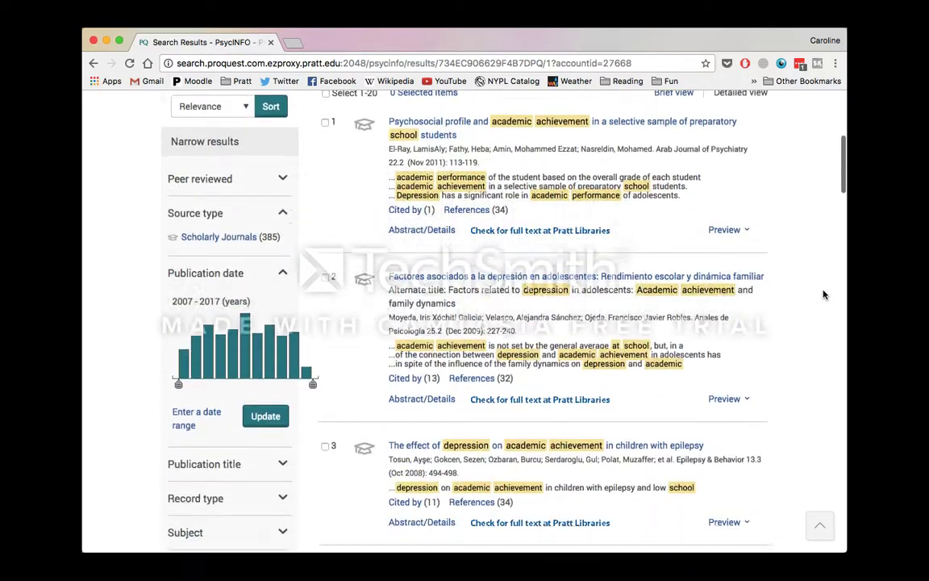
pyautogui.scroll(-1, 824, 295)
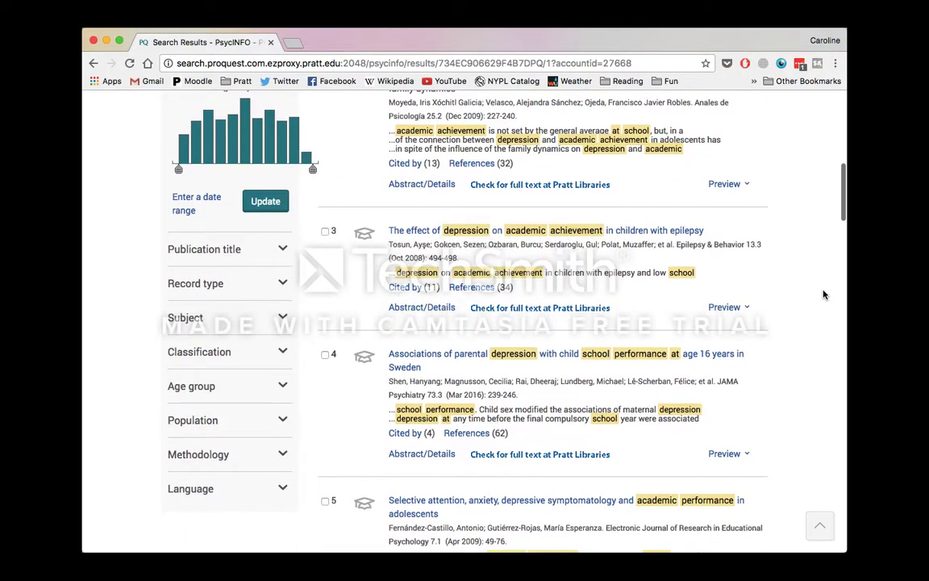
# Narrow the search results to English-language articles using the language filter.
pyautogui.scroll(5, 218, 352)
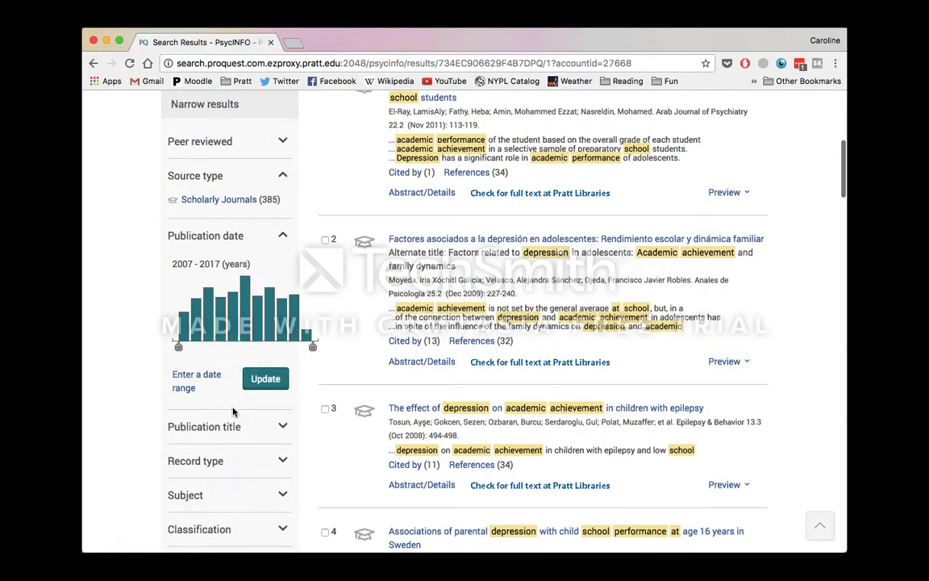
pyautogui.scroll(-5, 234, 408)
pyautogui.scroll(-1, 234, 414)
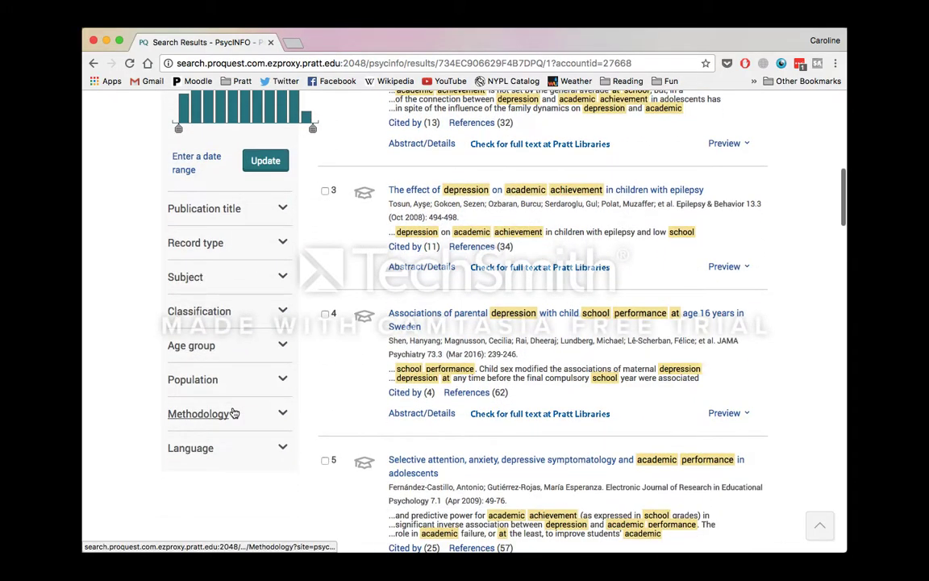
pyautogui.click(202, 449)
pyautogui.scroll(-3, 132, 397)
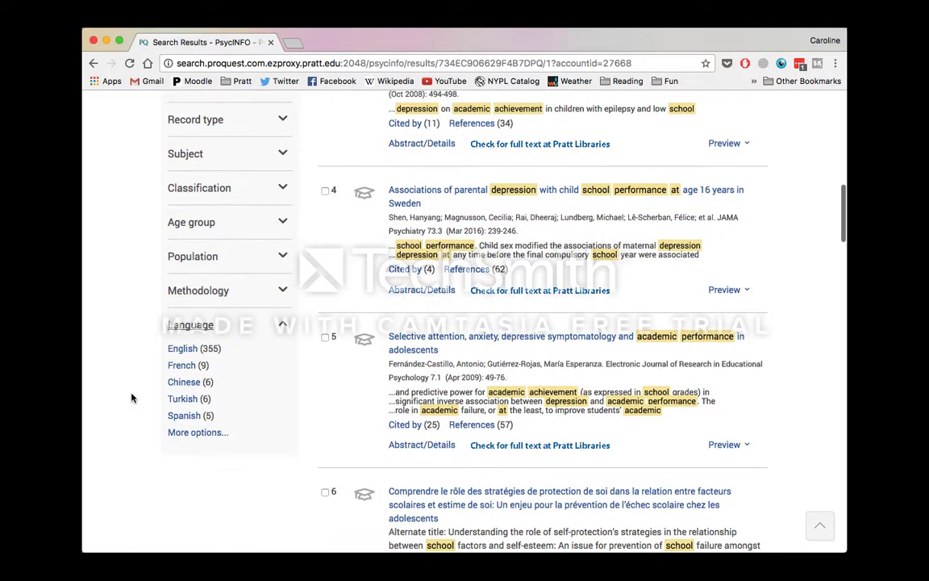
pyautogui.click(183, 349)
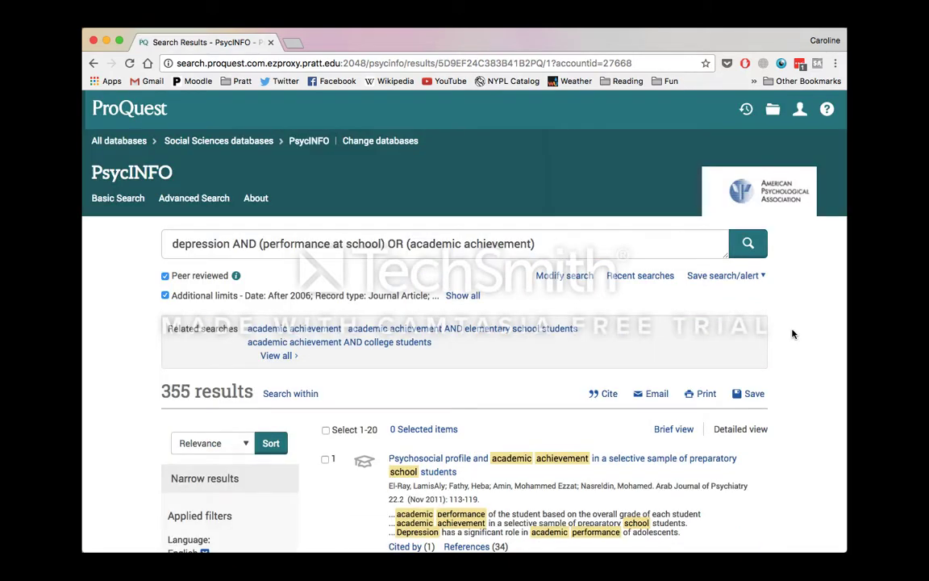
# Browse the filtered results and preview the abstract and subject terms of "Selective attention, anxiety, depressive symptomatology and academic performance in adolescents".
pyautogui.scroll(-3, 792, 334)
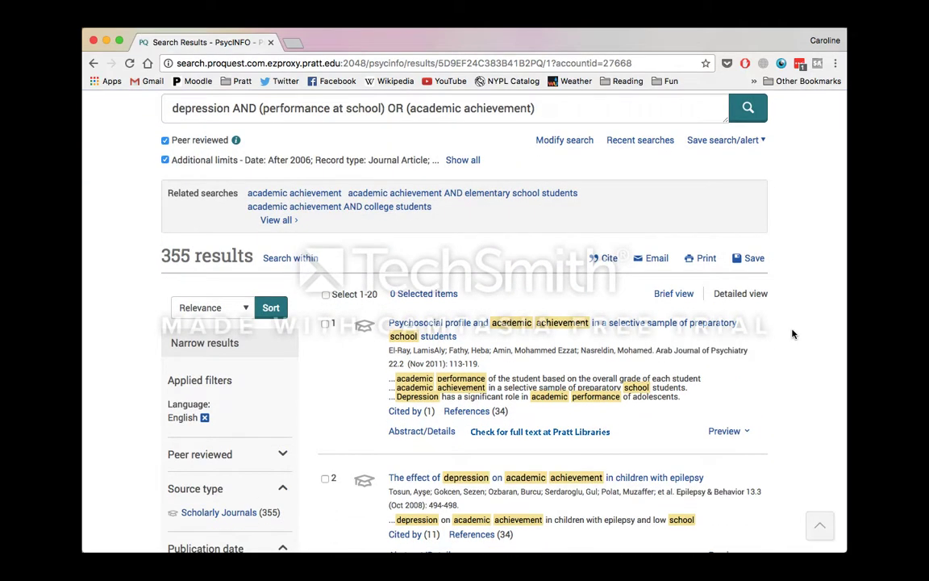
pyautogui.scroll(-2, 792, 334)
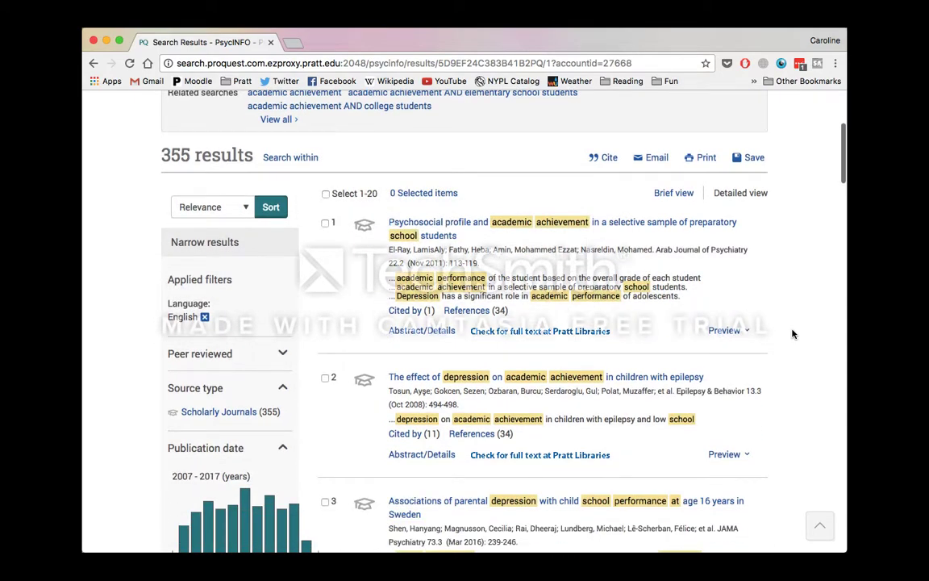
pyautogui.scroll(-1, 792, 334)
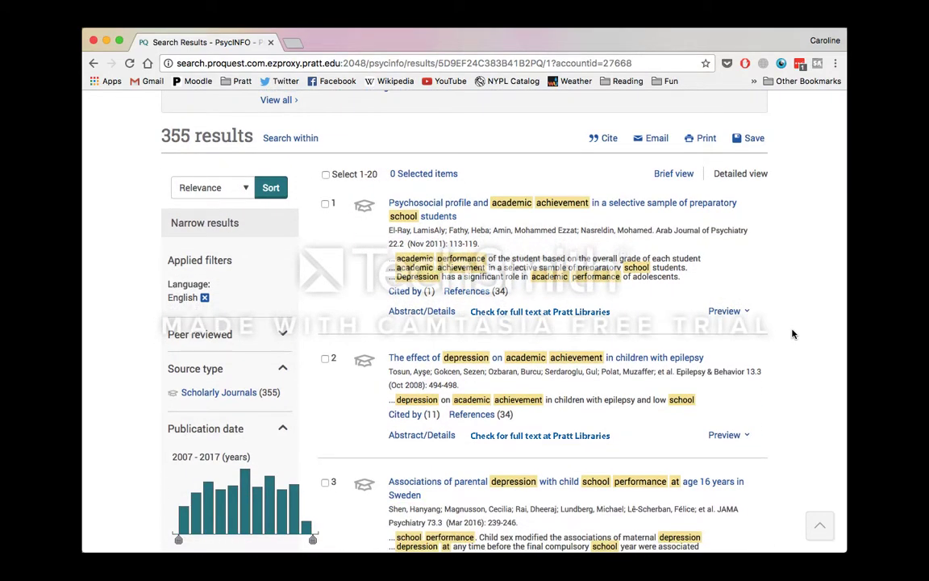
pyautogui.scroll(-5, 792, 334)
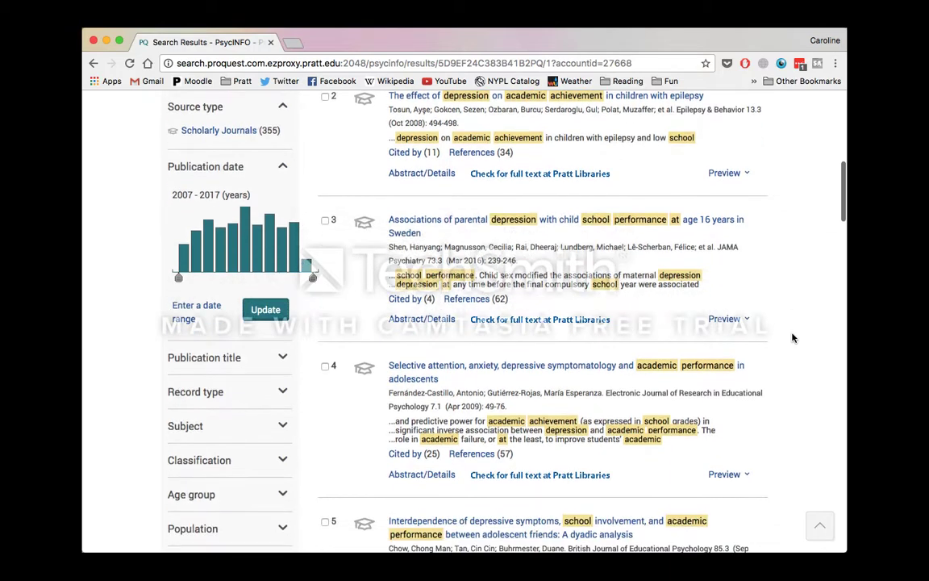
pyautogui.scroll(-2, 792, 338)
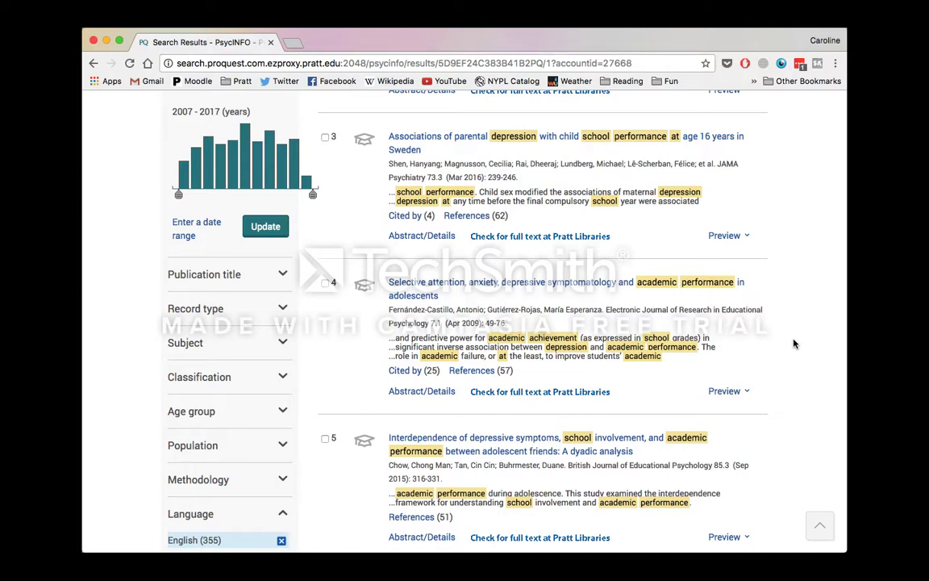
pyautogui.scroll(-3, 793, 344)
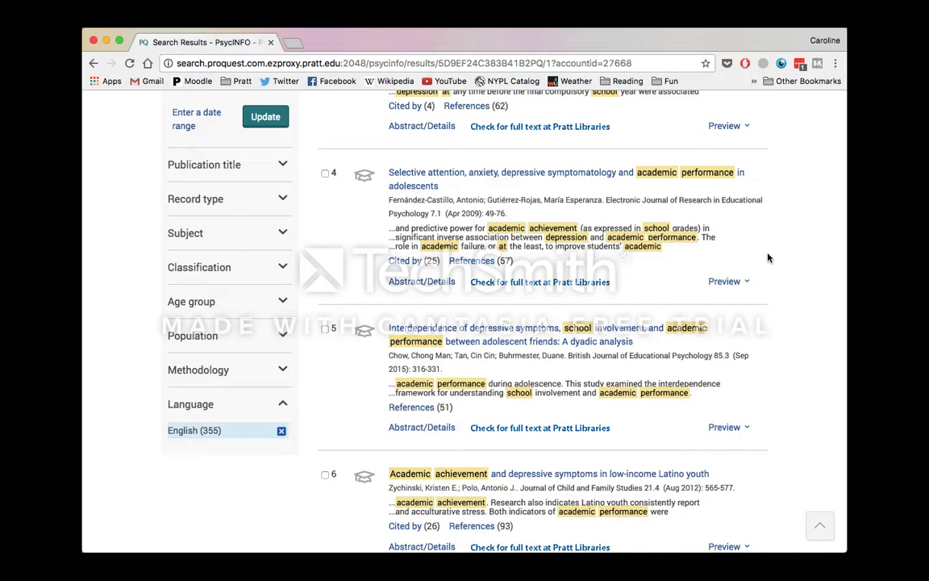
pyautogui.click(739, 284)
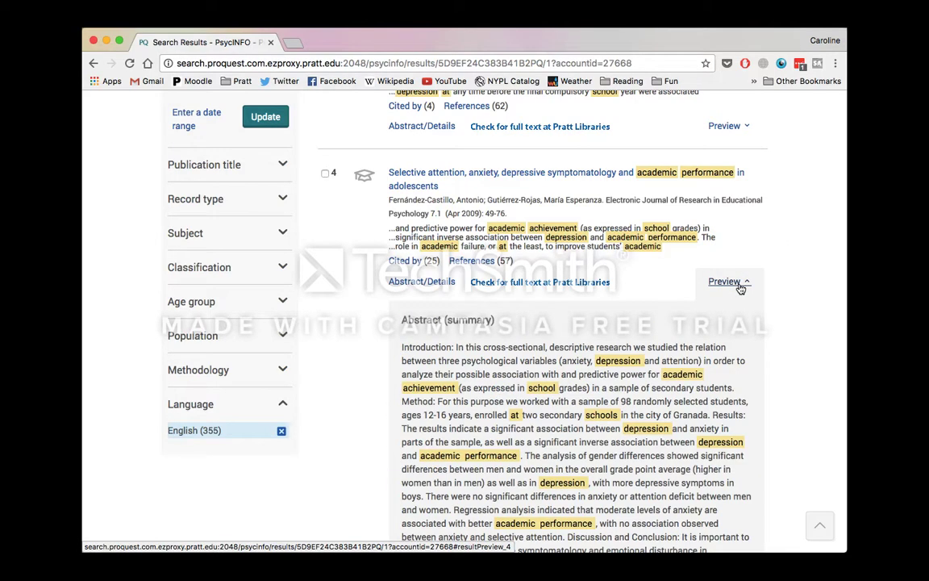
pyautogui.scroll(-2, 818, 345)
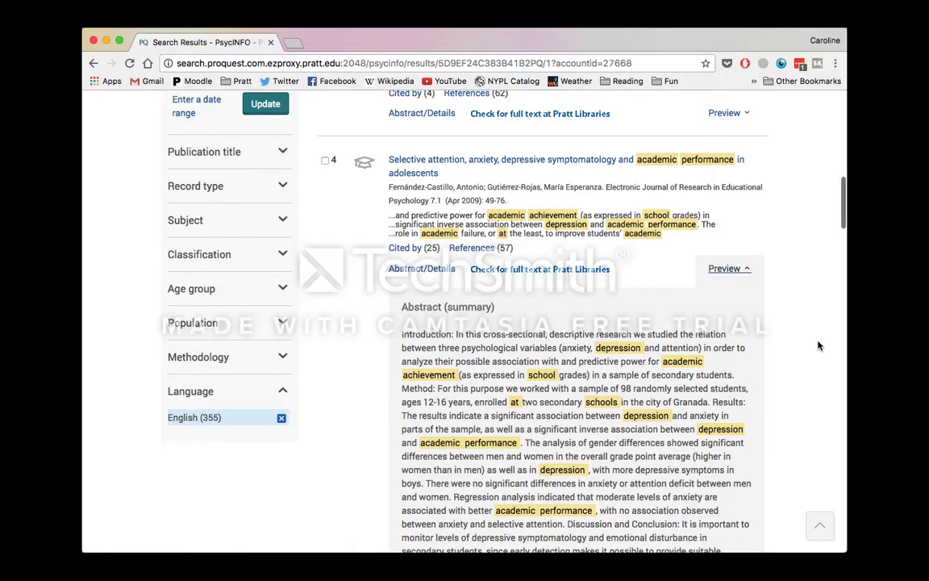
pyautogui.scroll(-4, 819, 346)
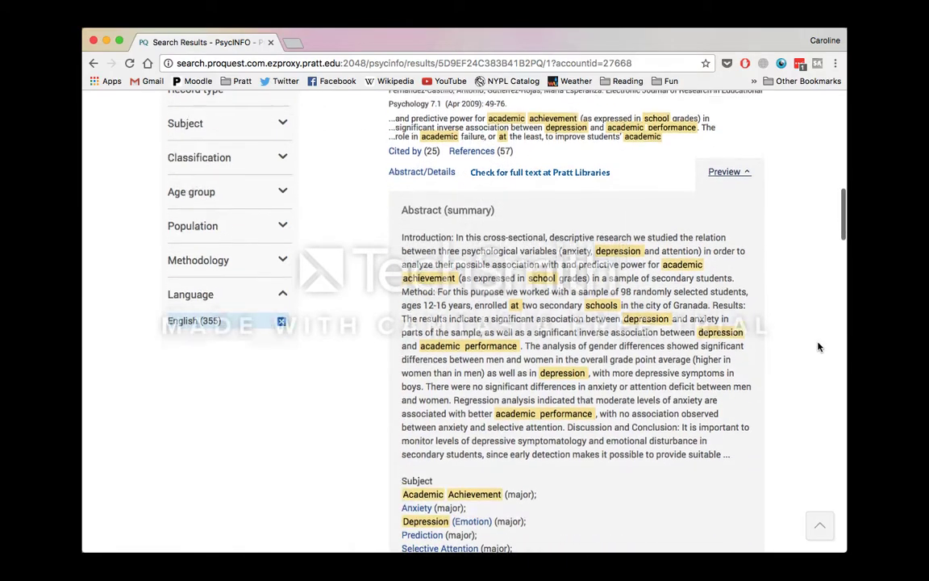
pyautogui.scroll(-2, 818, 347)
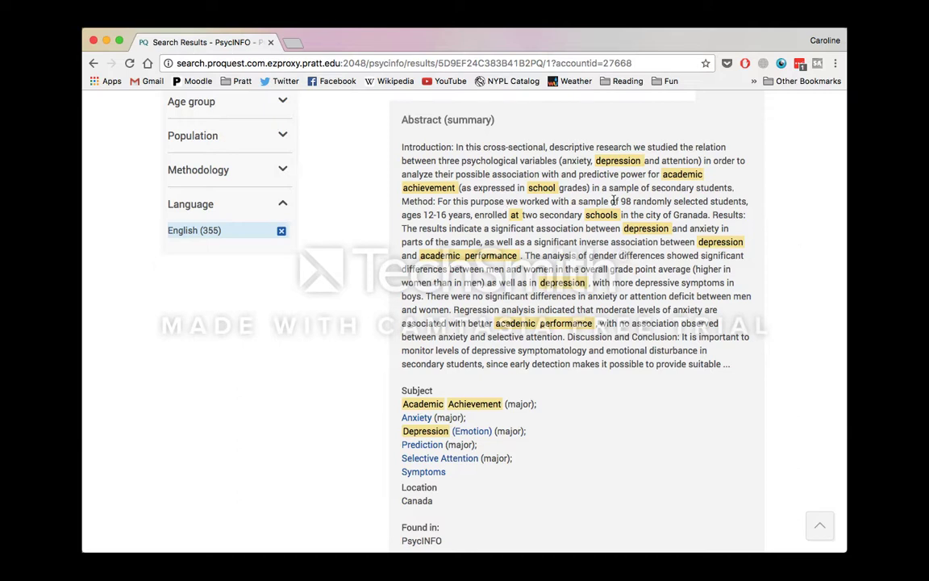
pyautogui.scroll(-2, 786, 318)
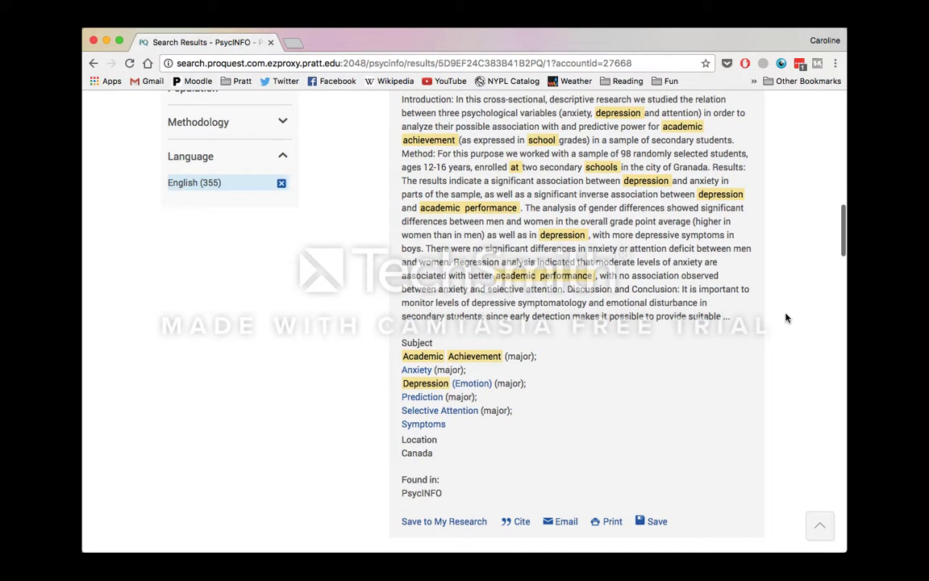
pyautogui.scroll(-3, 787, 318)
# Open the full record of the previewed "Selective attention, anxiety" article in a new browser tab and switch to it.
pyautogui.scroll(15, 787, 318)
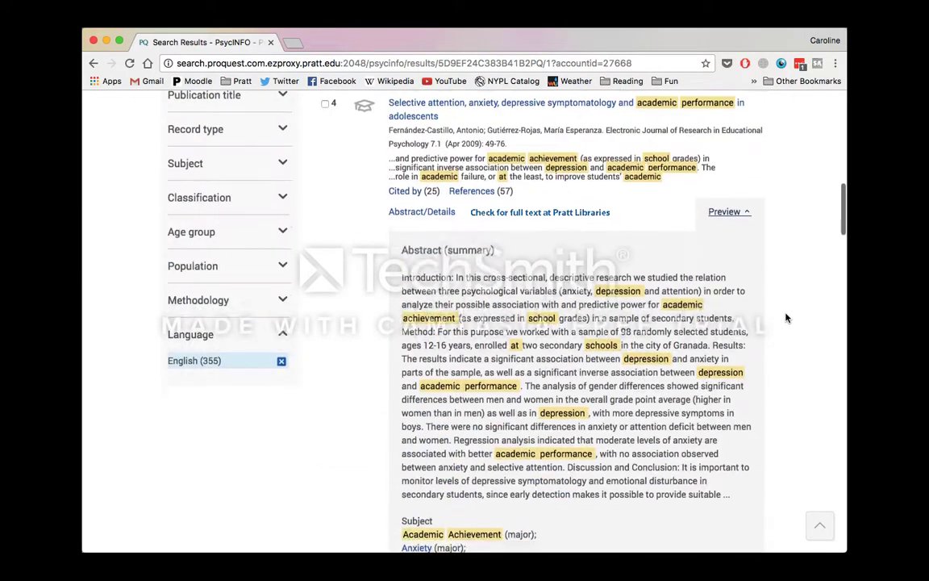
pyautogui.scroll(2, 787, 318)
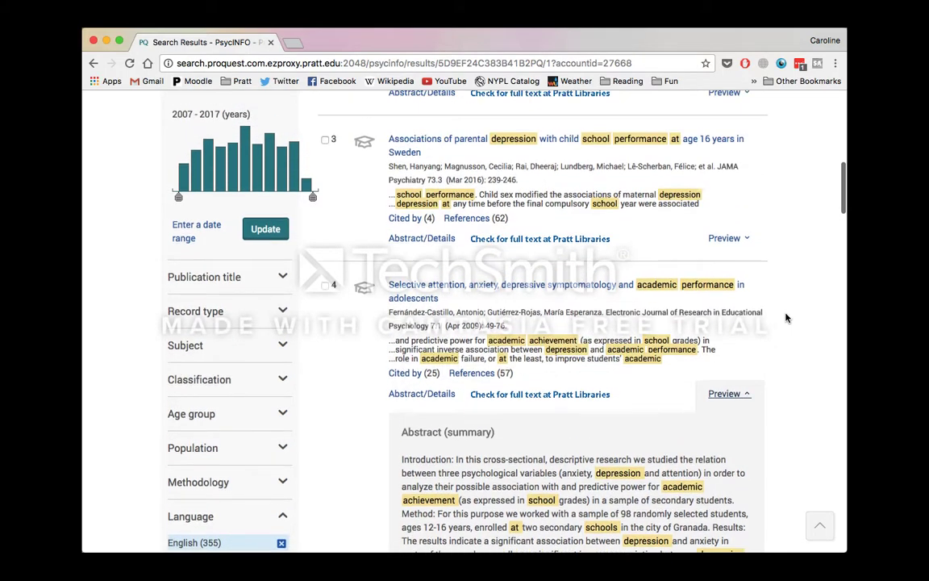
pyautogui.rightClick(454, 289)
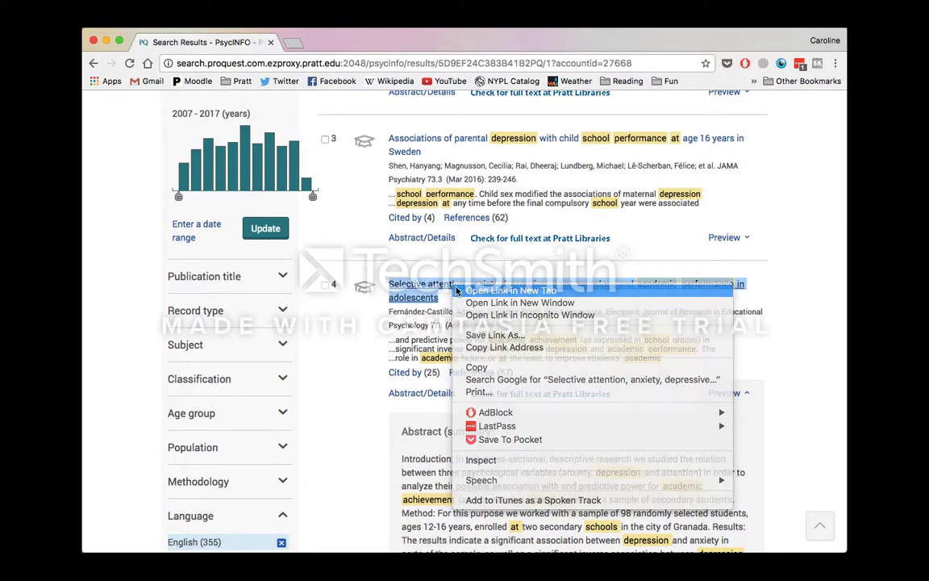
pyautogui.click(460, 292)
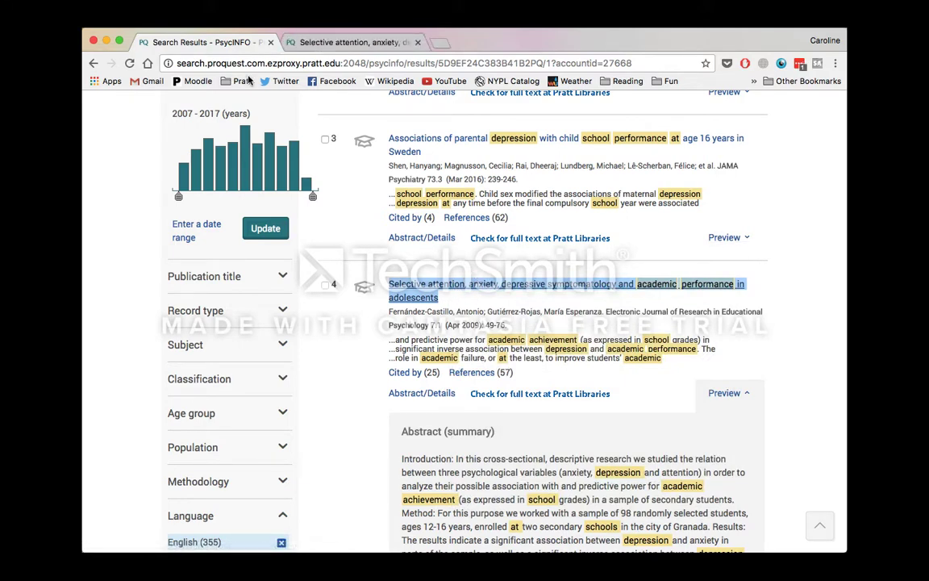
pyautogui.click(359, 46)
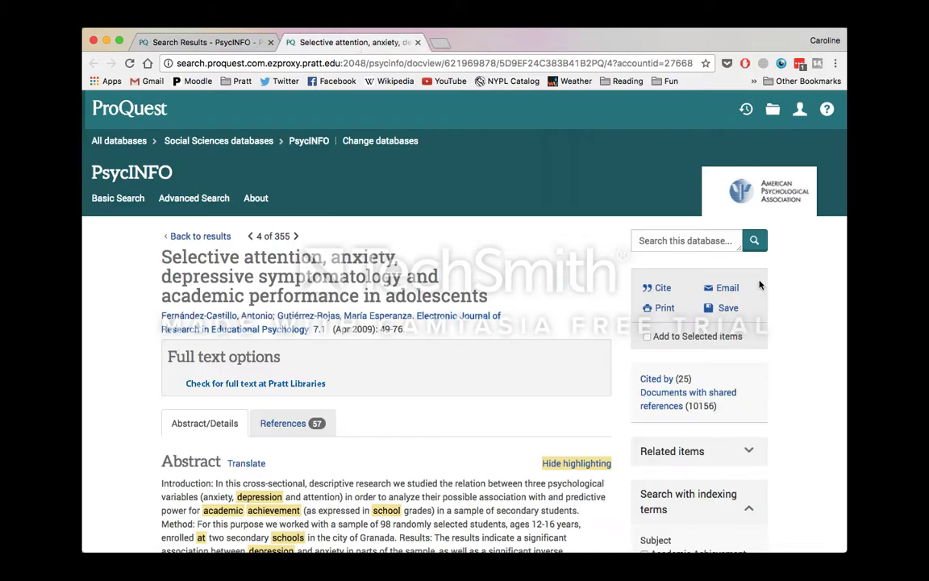
# Open the article's list of references and look through the works it cites.
pyautogui.scroll(-5, 488, 254)
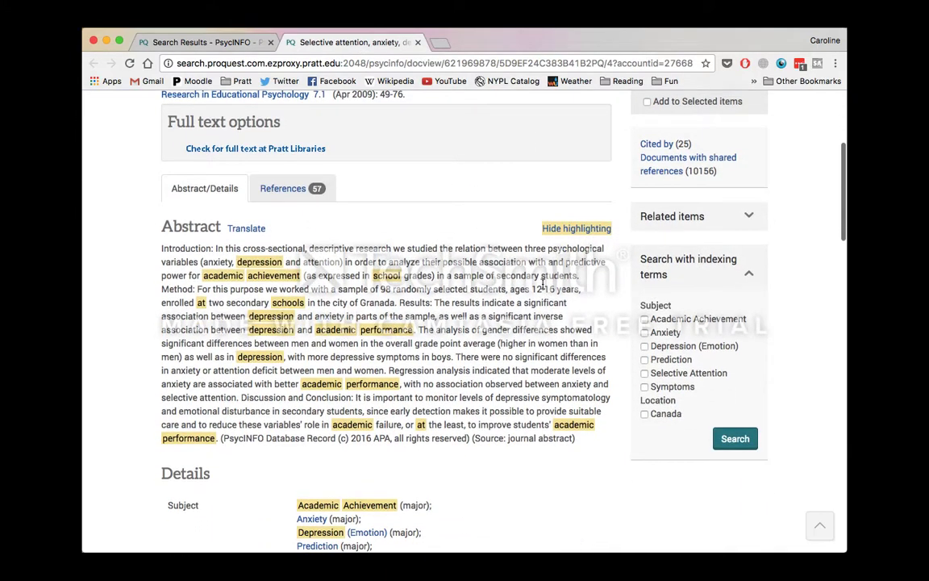
pyautogui.click(286, 191)
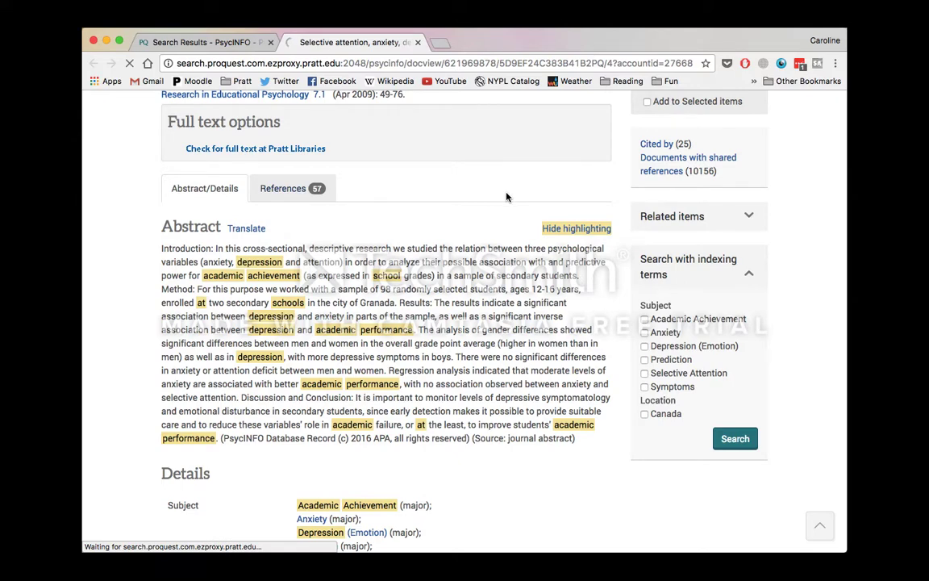
pyautogui.scroll(-5, 493, 276)
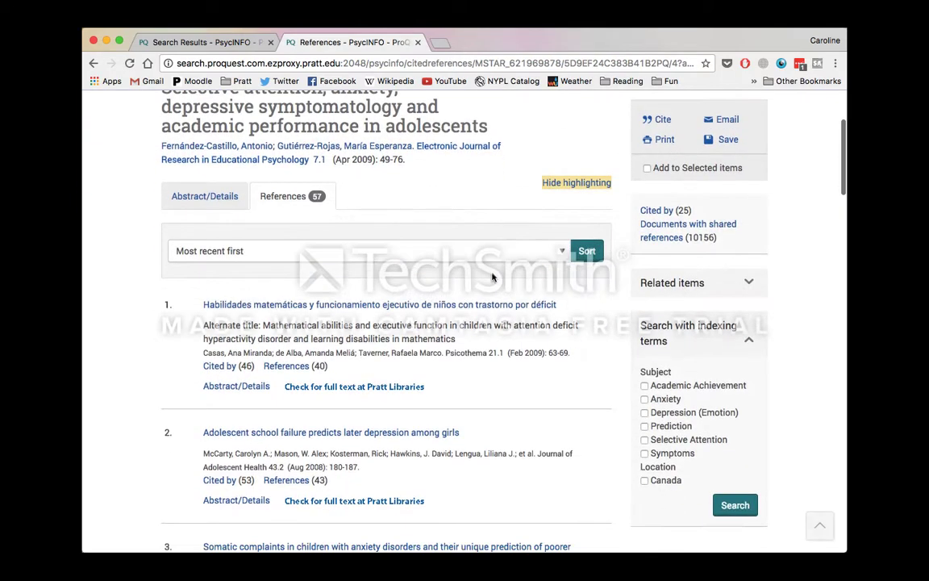
pyautogui.scroll(-3, 493, 281)
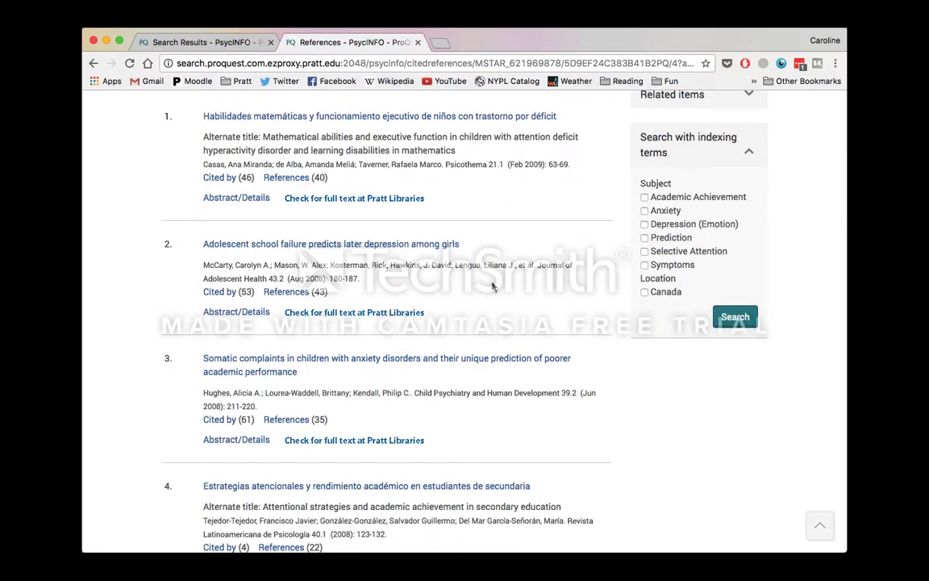
pyautogui.scroll(-5, 493, 285)
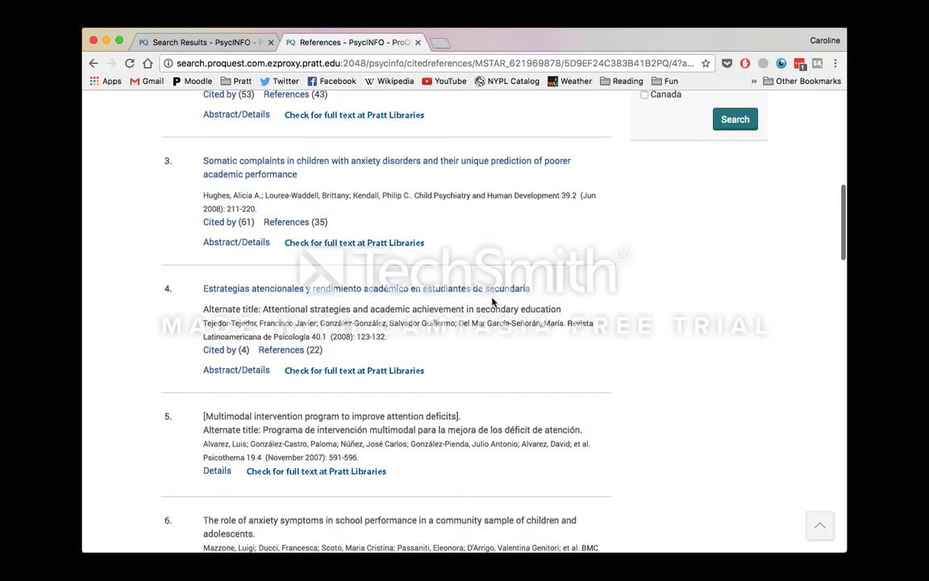
pyautogui.scroll(-5, 493, 303)
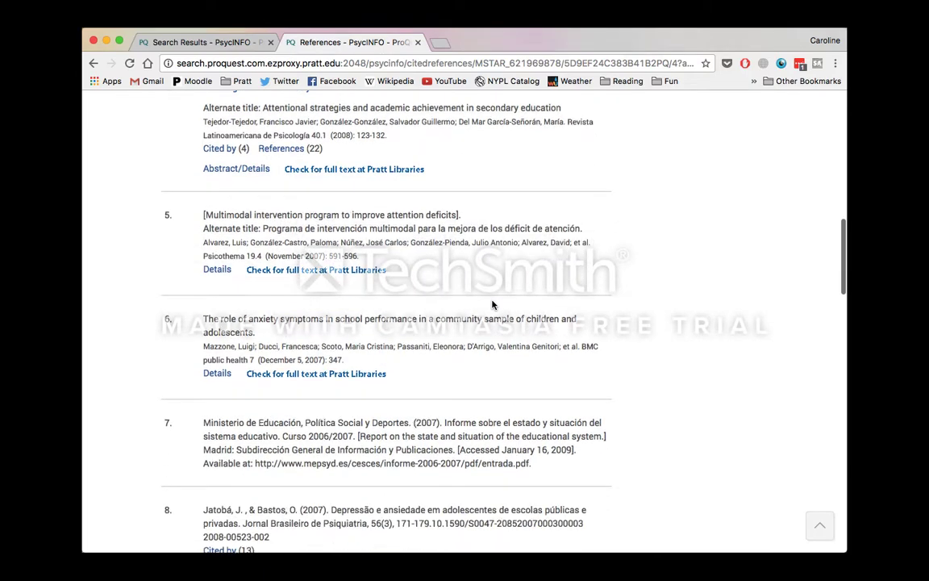
pyautogui.scroll(10, 491, 311)
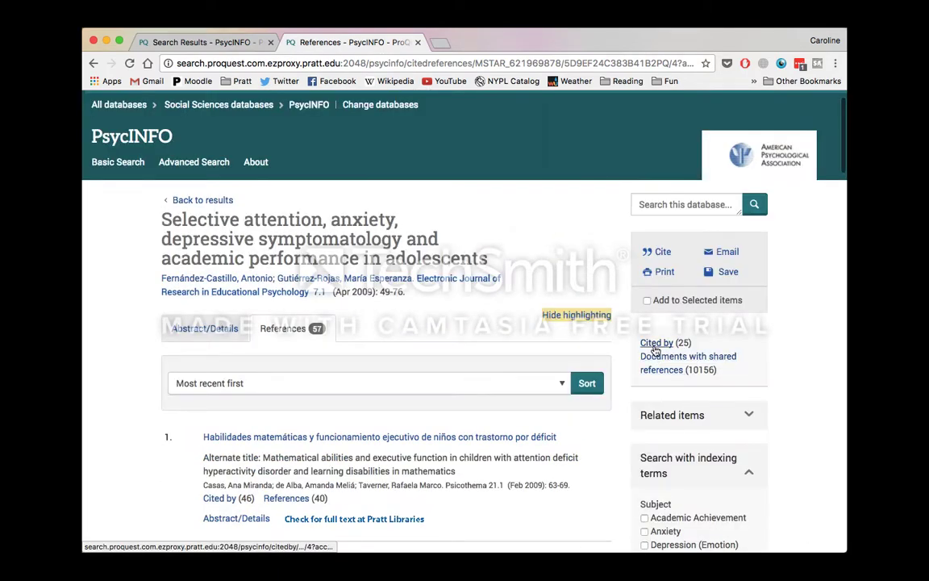
# Open the list of documents that cite this article and look through their titles.
pyautogui.click(656, 343)
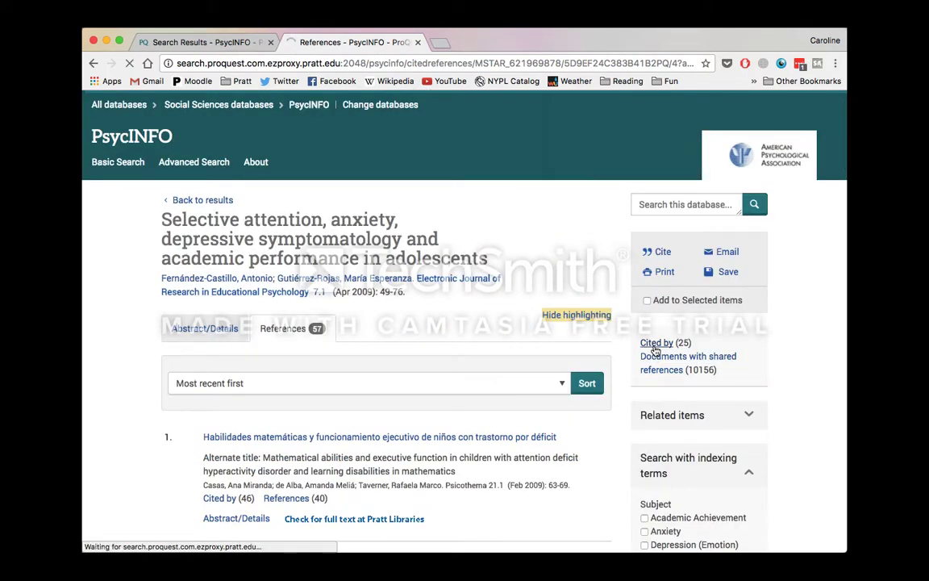
pyautogui.scroll(-1, 611, 357)
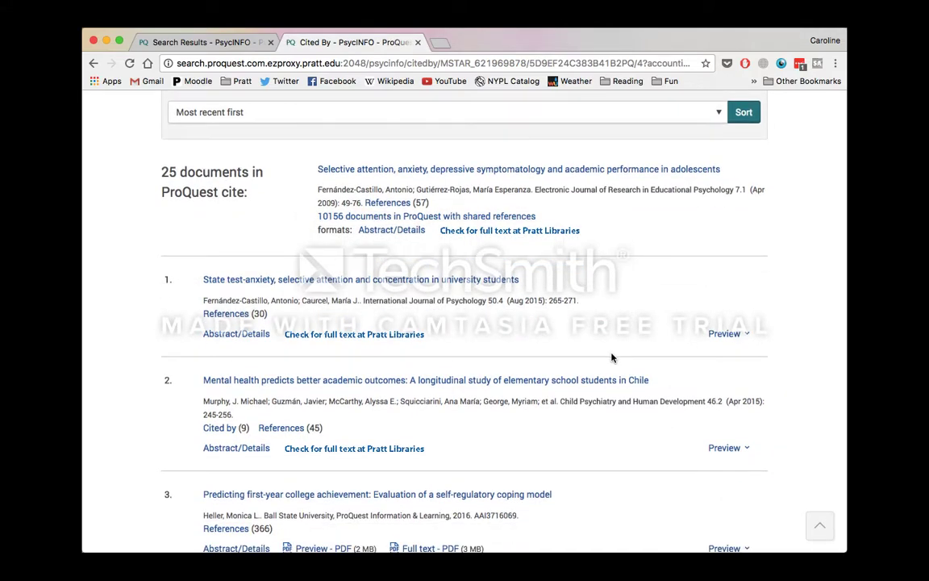
pyautogui.scroll(-5, 611, 362)
pyautogui.scroll(-2, 612, 366)
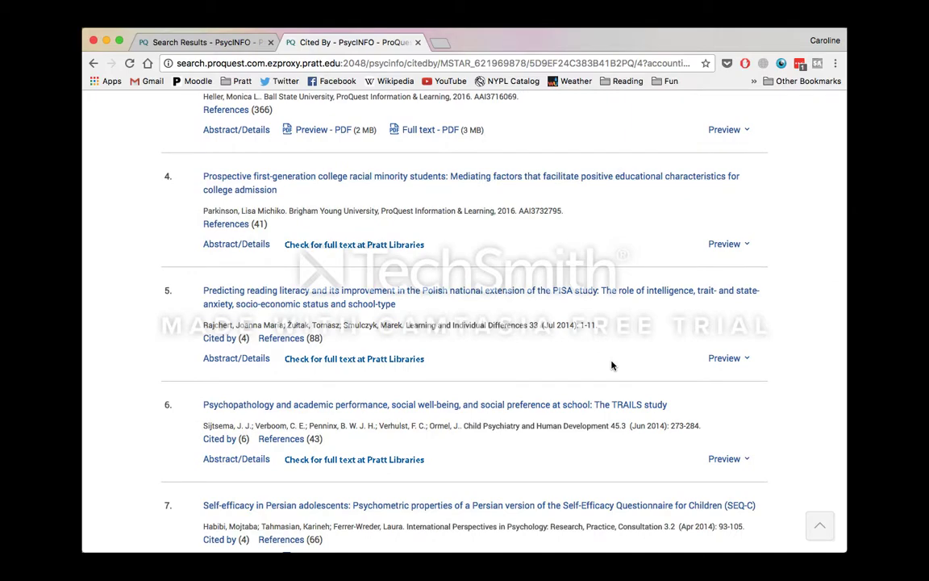
pyautogui.scroll(7, 612, 366)
# Return to the article's abstract record and check for its full text at Pratt Libraries, reviewing the access options.
pyautogui.click(93, 63)
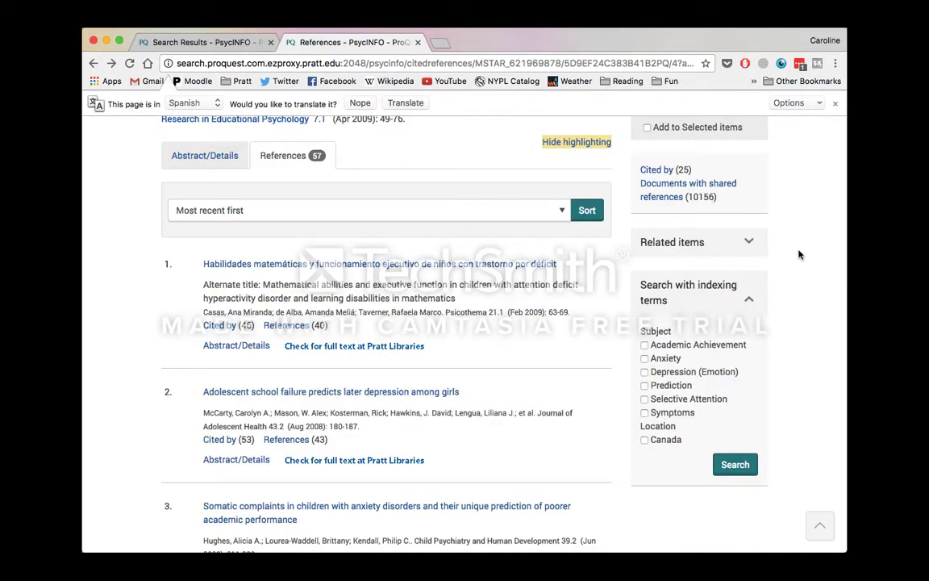
pyautogui.click(195, 271)
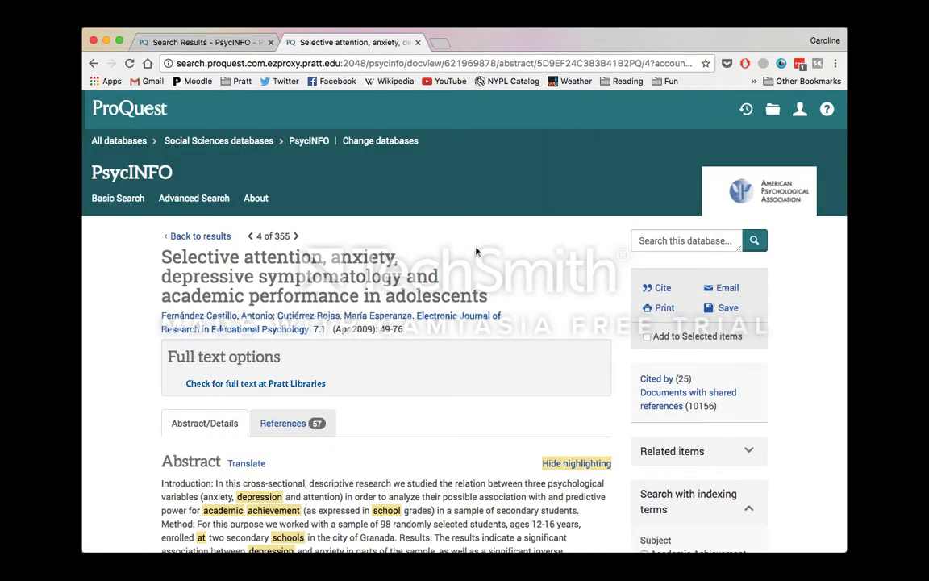
pyautogui.scroll(-3, 476, 252)
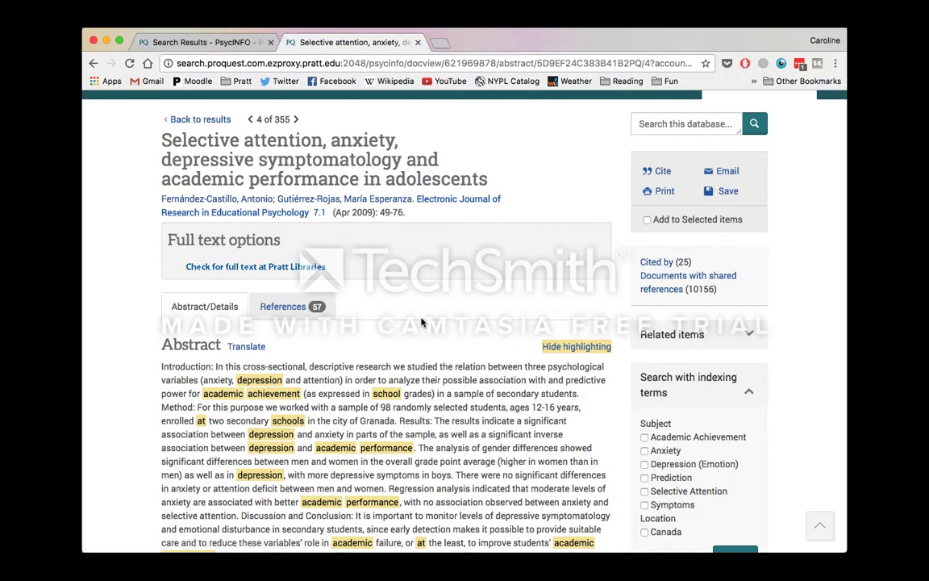
pyautogui.click(229, 268)
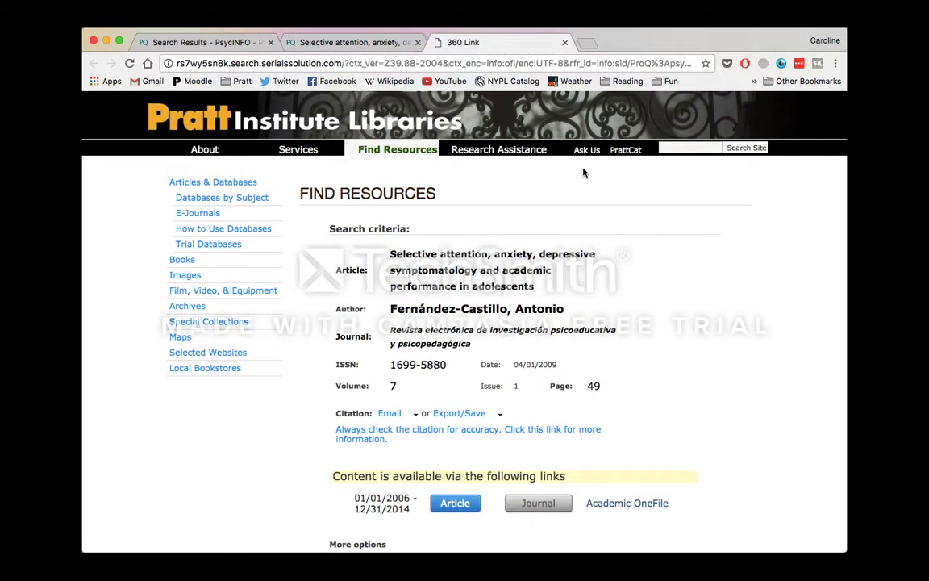
pyautogui.scroll(-3, 718, 292)
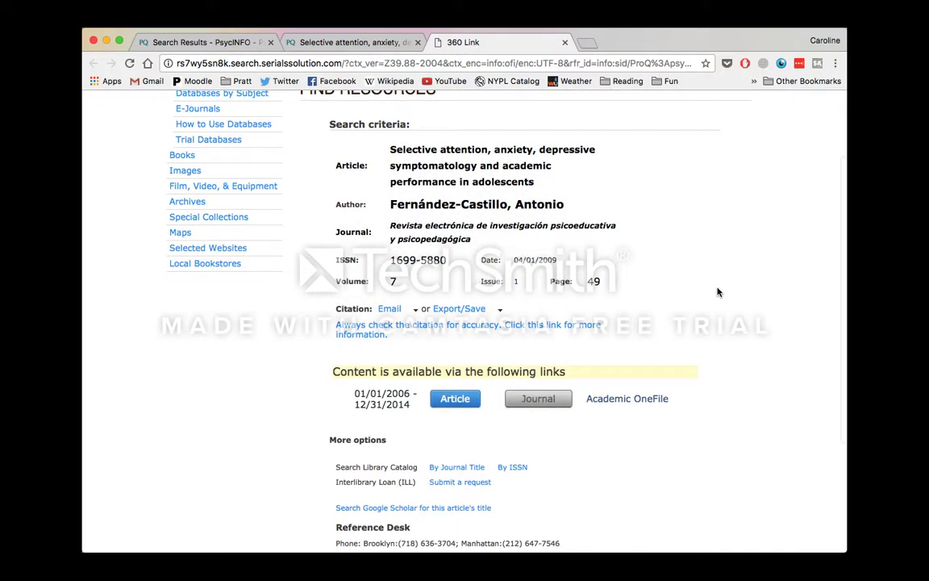
# Return from the full-text options page to the PsycINFO search results and look through the listed articles.
pyautogui.scroll(3, 410, 236)
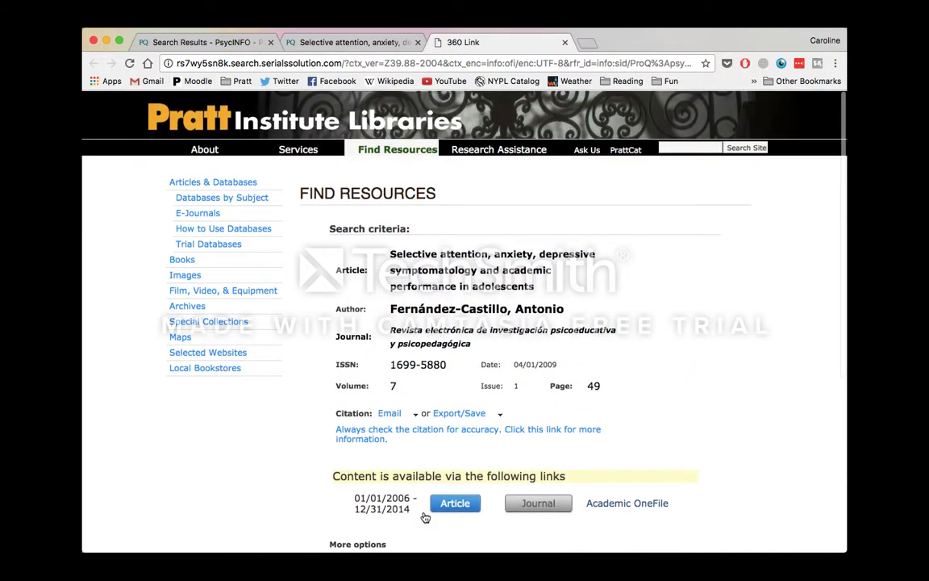
pyautogui.click(470, 503)
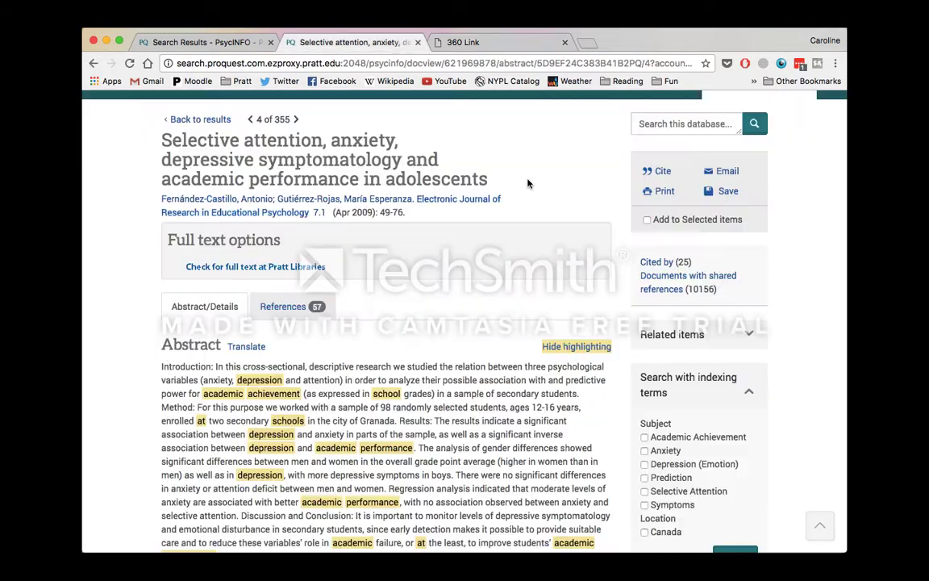
pyautogui.click(192, 44)
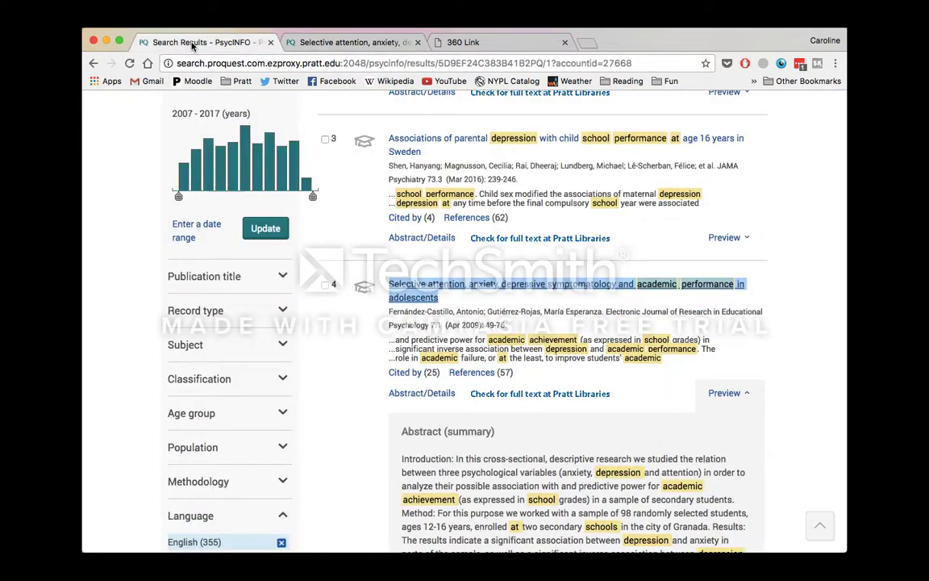
pyautogui.scroll(5, 380, 365)
pyautogui.scroll(4, 379, 366)
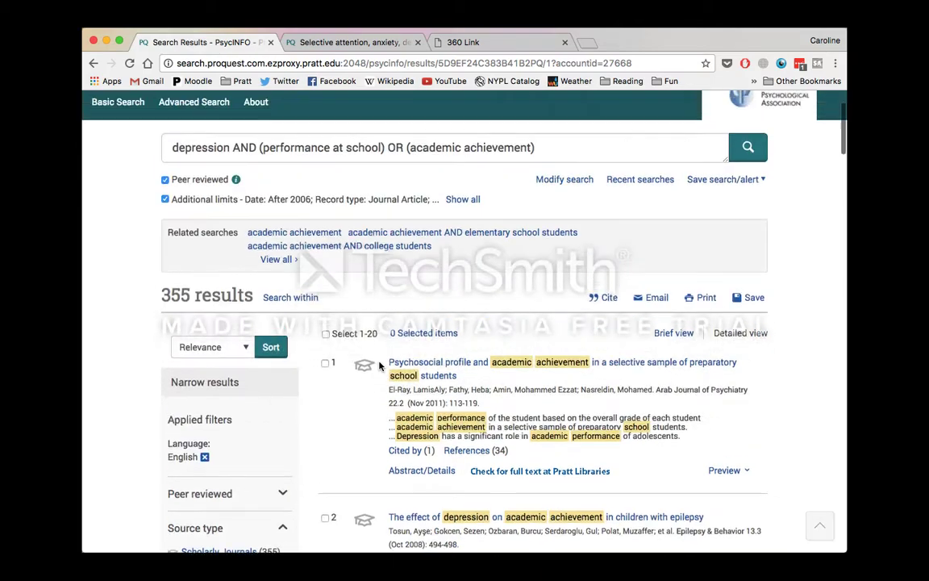
pyautogui.scroll(-5, 767, 322)
pyautogui.scroll(3, 767, 321)
pyautogui.scroll(2, 767, 321)
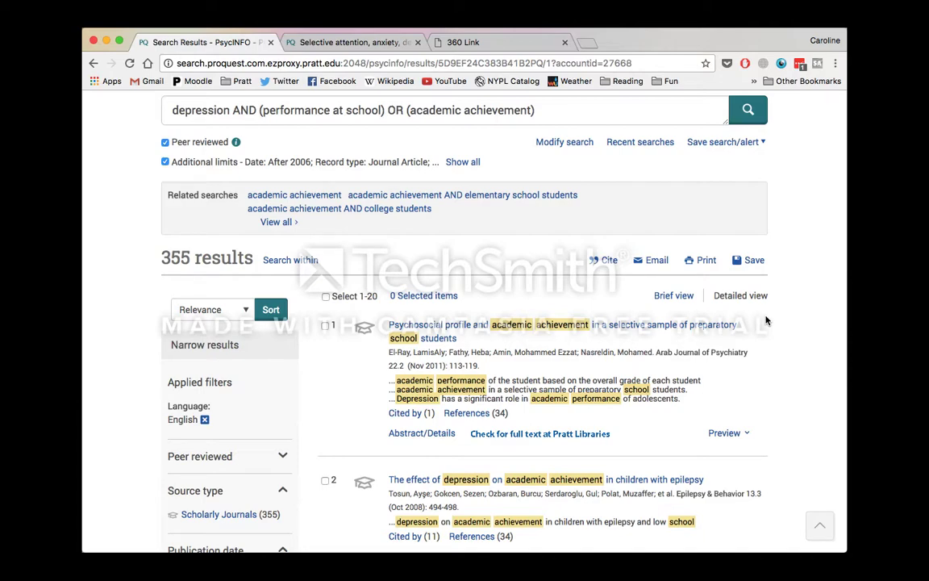
pyautogui.scroll(-4, 766, 321)
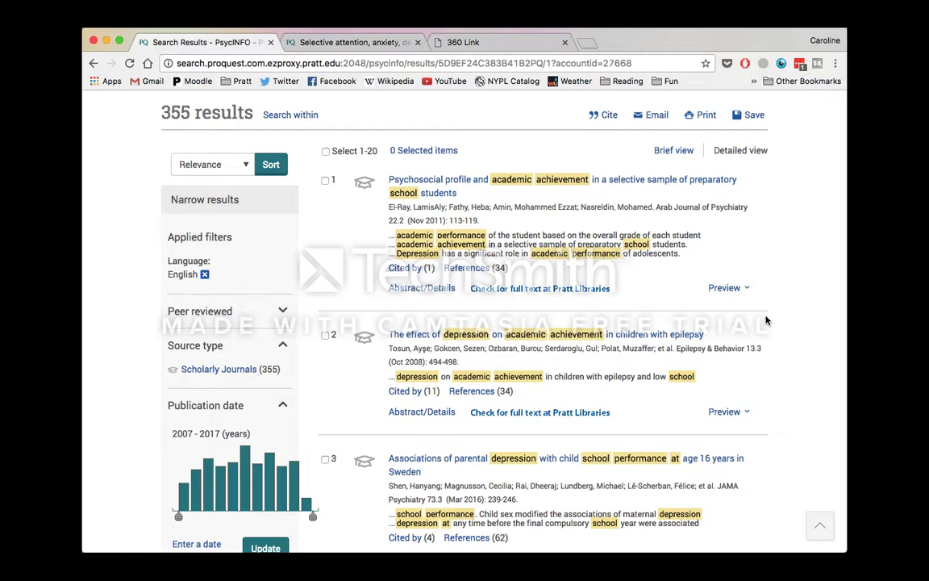
pyautogui.scroll(-9, 766, 321)
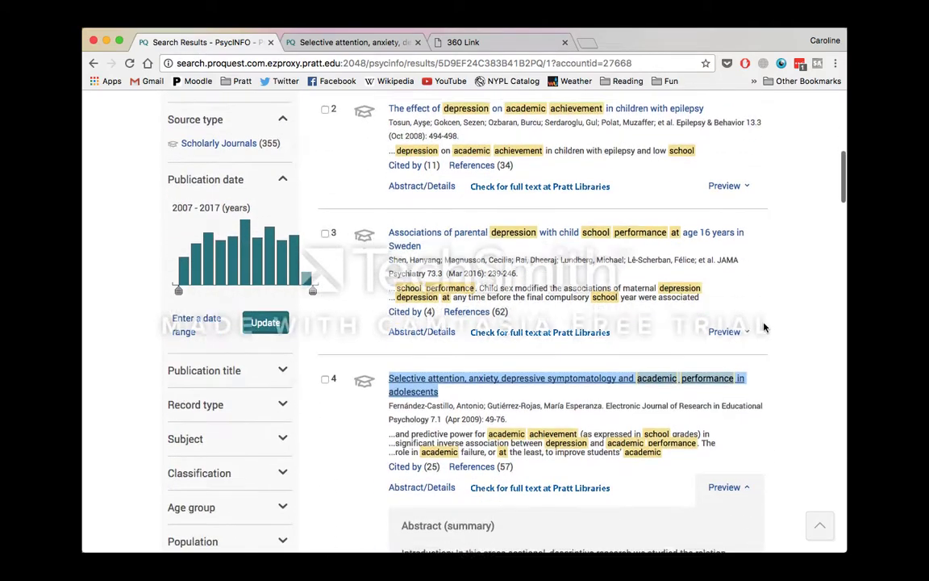
pyautogui.scroll(-2, 766, 326)
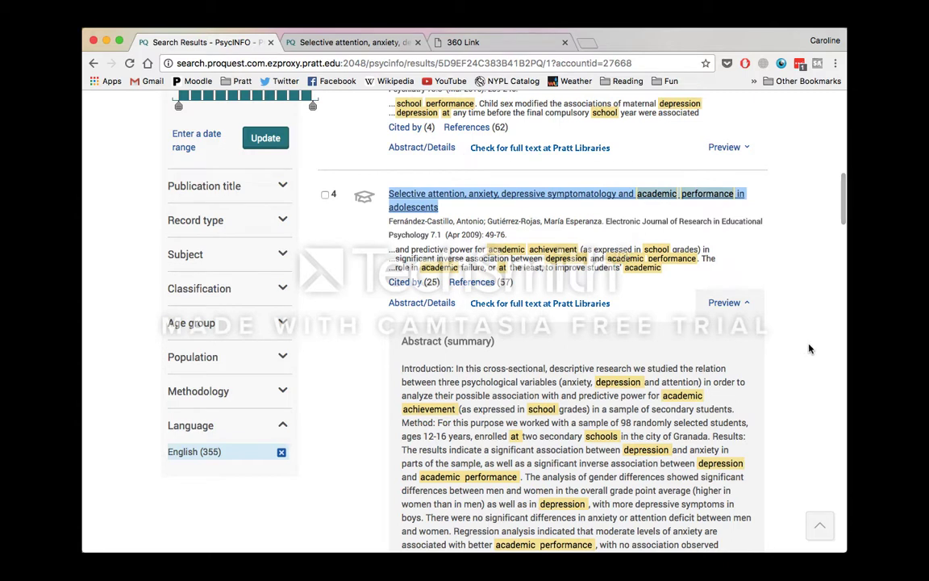
pyautogui.click(803, 348)
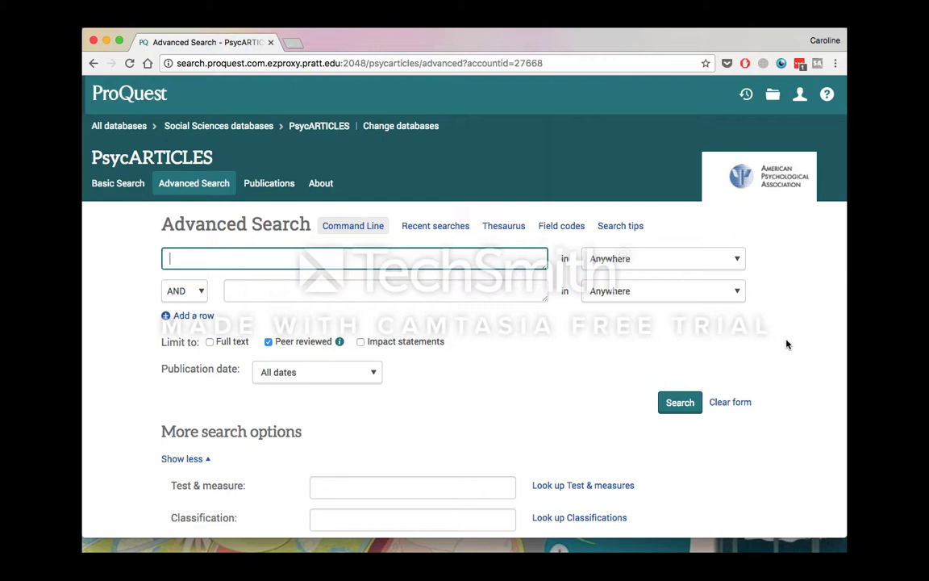
# In the PsycARTICLES advanced search, enter "Depression" as the first term and combine it using AND with the suggested term "performance at school".
pyautogui.scroll(-1, 787, 345)
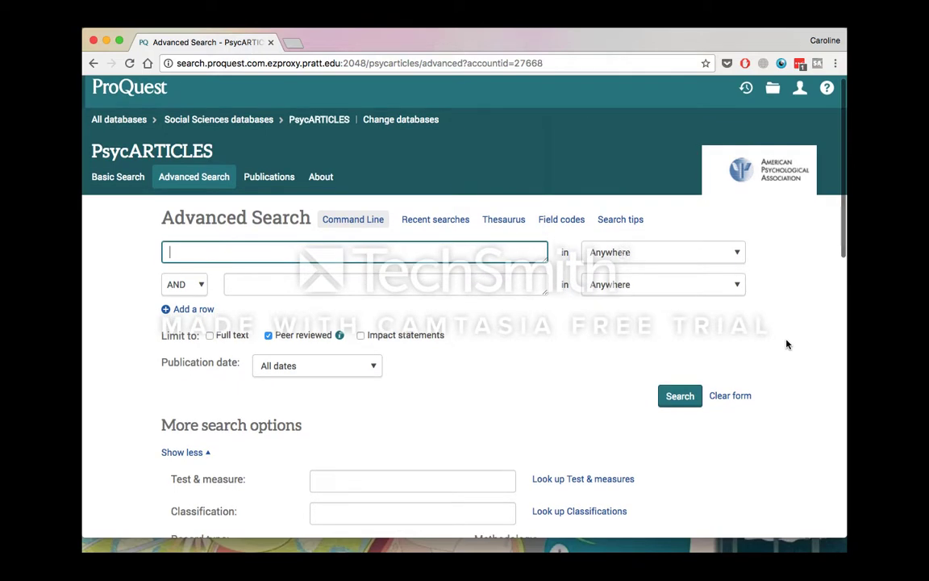
pyautogui.scroll(1, 787, 344)
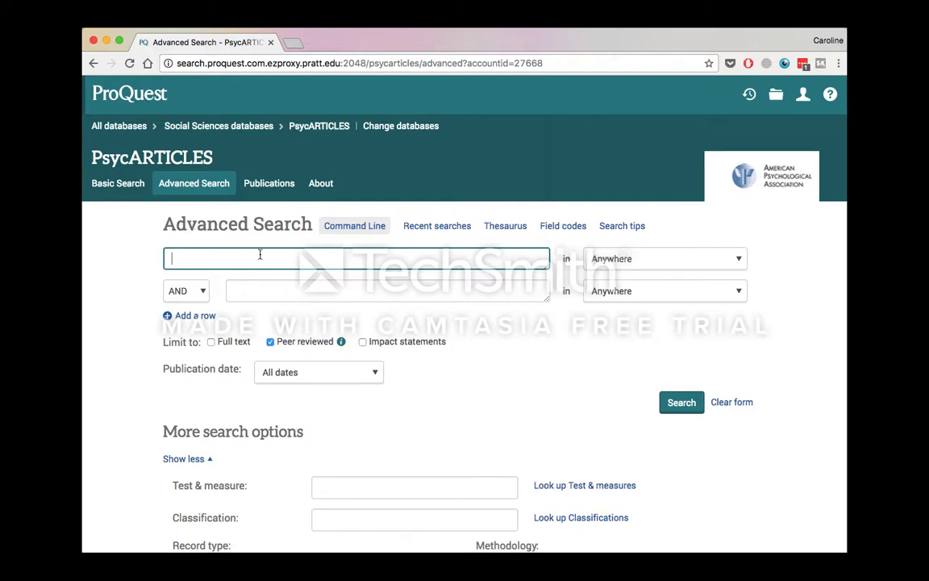
pyautogui.write('Depression')
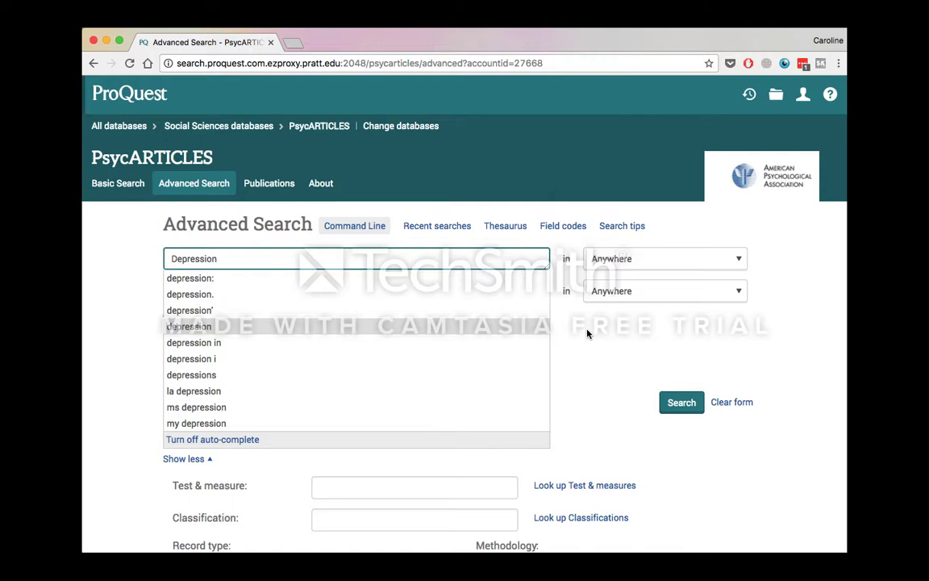
pyautogui.click(528, 294)
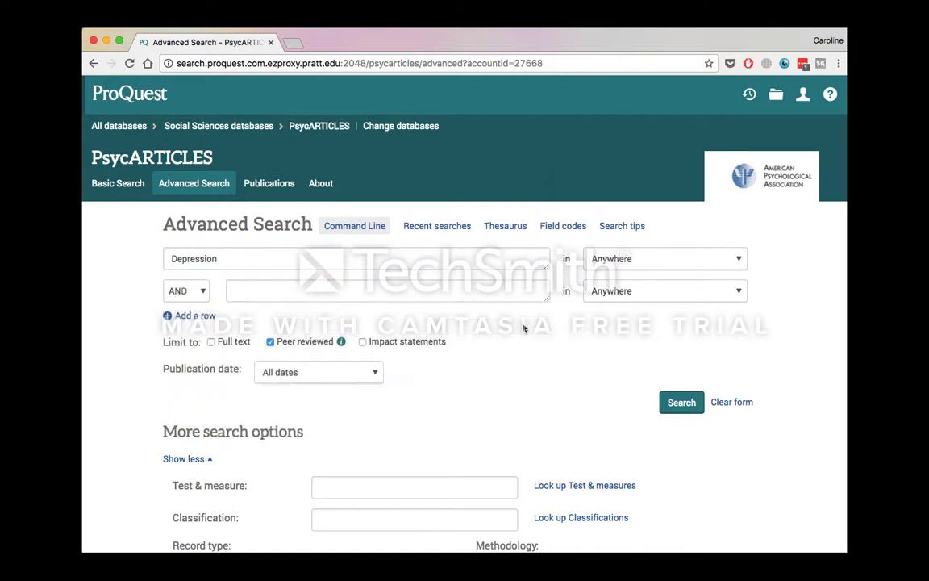
pyautogui.click(179, 291)
pyautogui.click(185, 290)
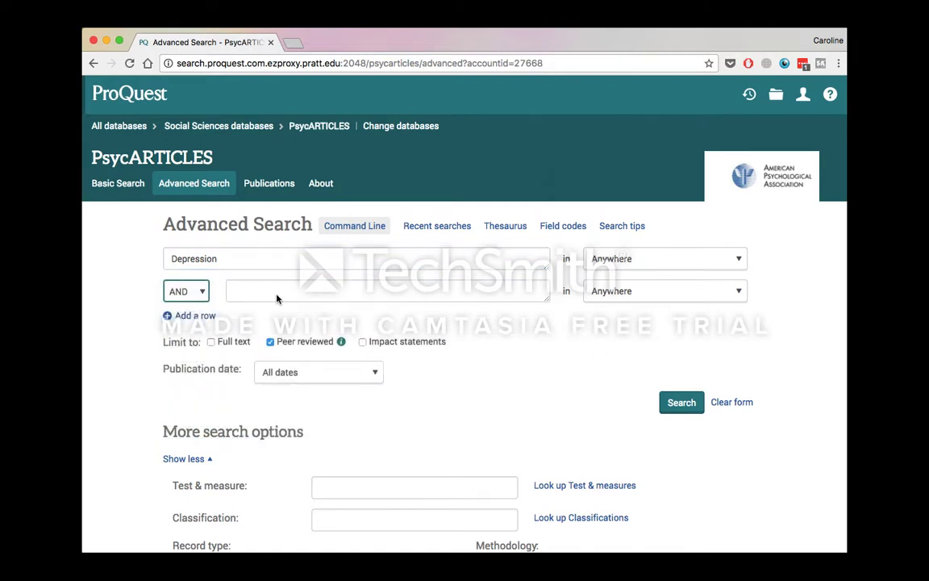
pyautogui.click(236, 292)
pyautogui.write('school performance')
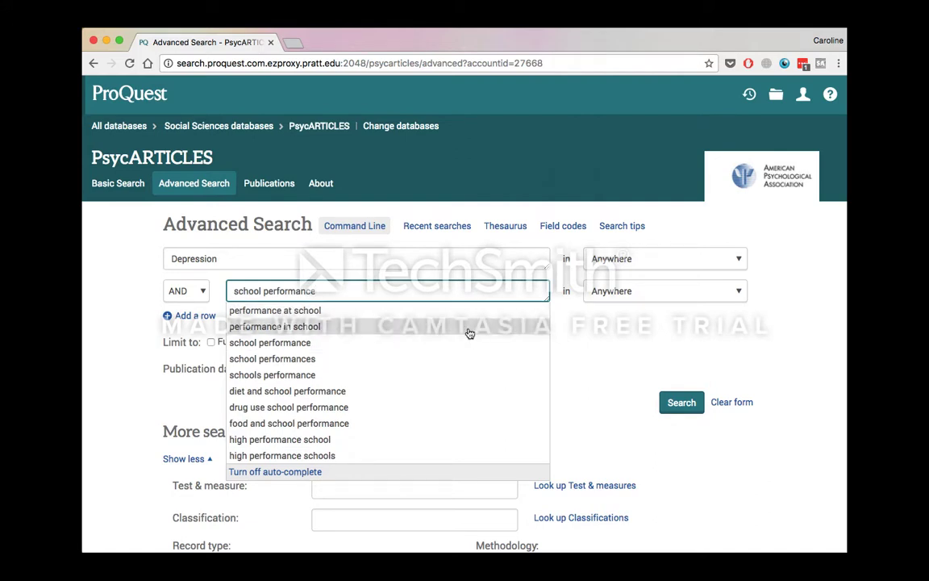
pyautogui.click(443, 316)
# Add a third search row joined with OR and enter "academic achievement" in it.
pyautogui.click(194, 315)
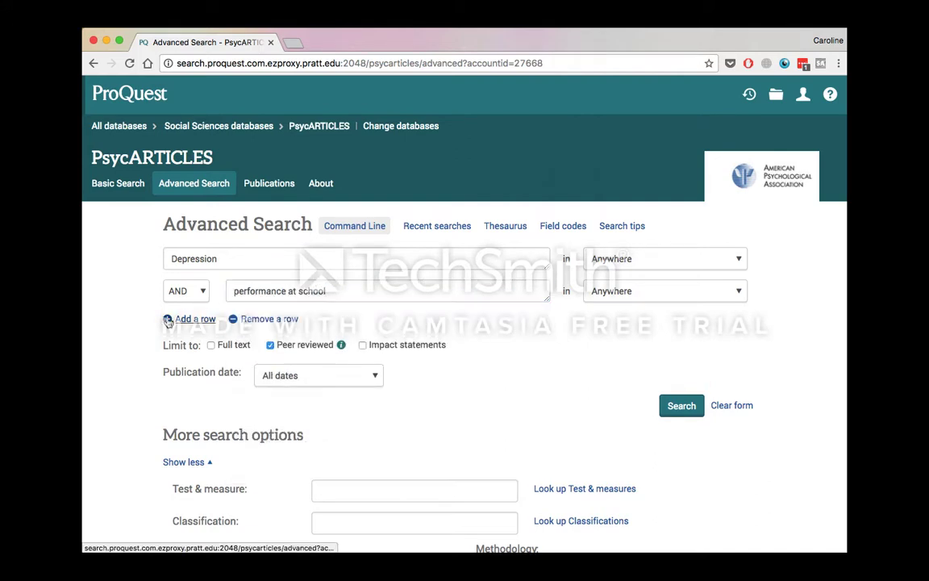
pyautogui.click(193, 325)
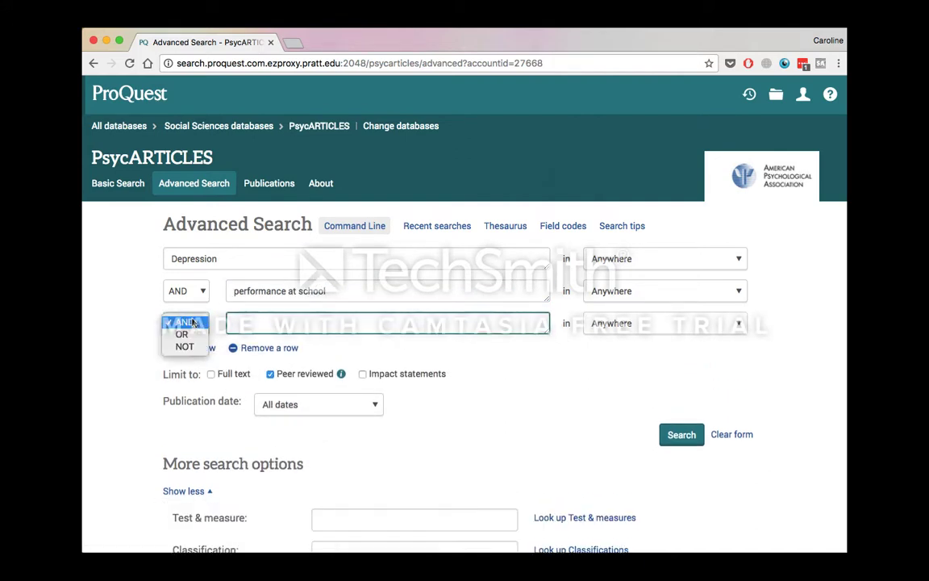
pyautogui.click(193, 334)
pyautogui.press('Tab')
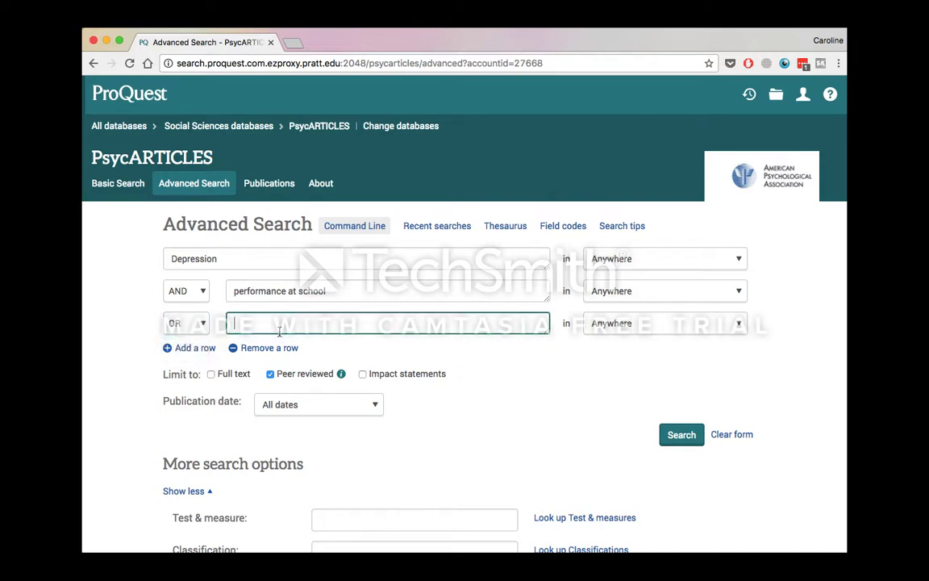
pyautogui.write('academic achievement')
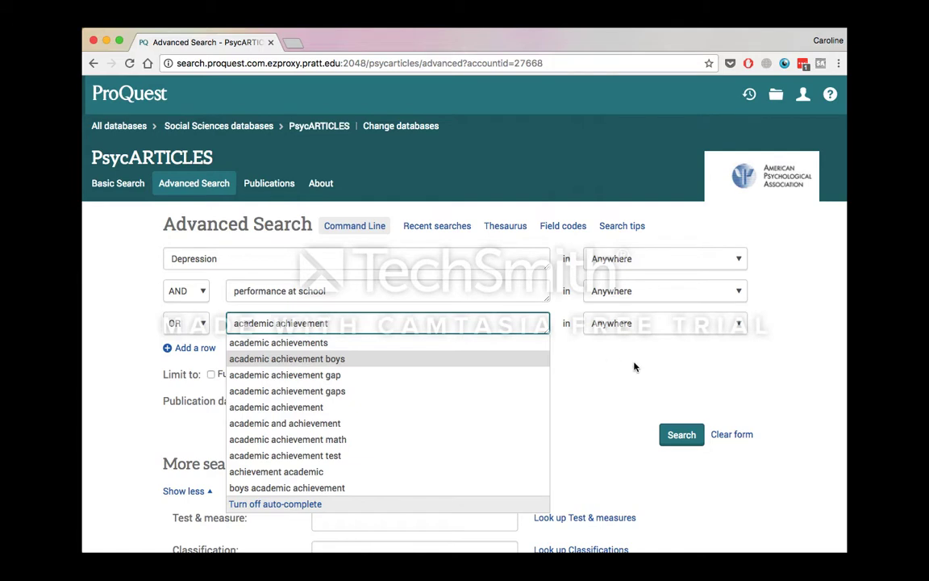
pyautogui.click(655, 383)
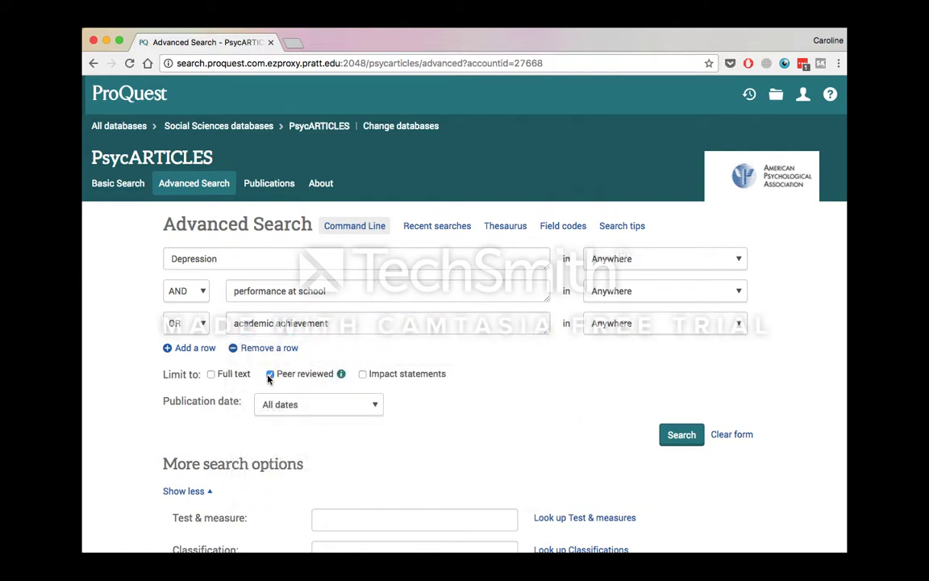
# Limit the search to full text and to publication dates after 2006.
pyautogui.scroll(-2, 571, 432)
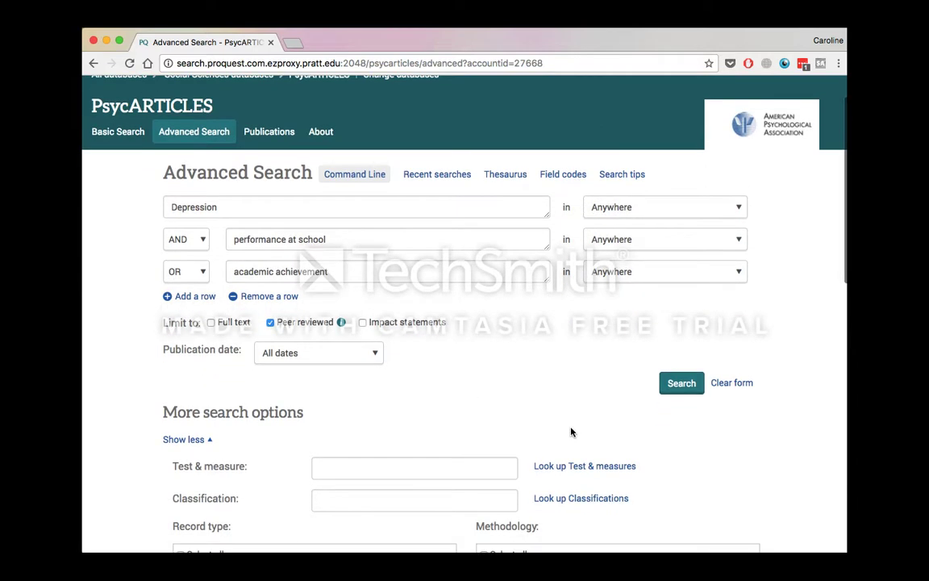
pyautogui.click(211, 322)
pyautogui.click(358, 360)
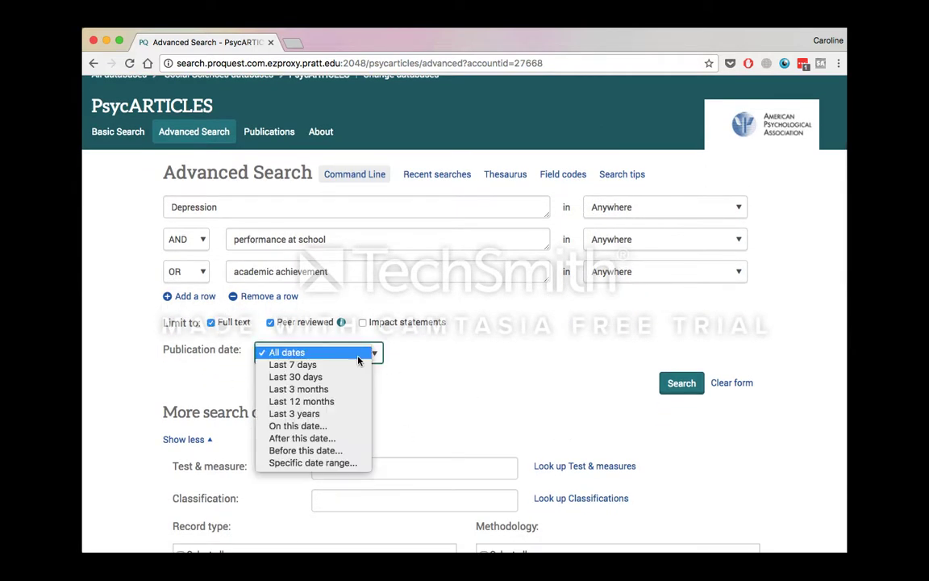
pyautogui.click(352, 439)
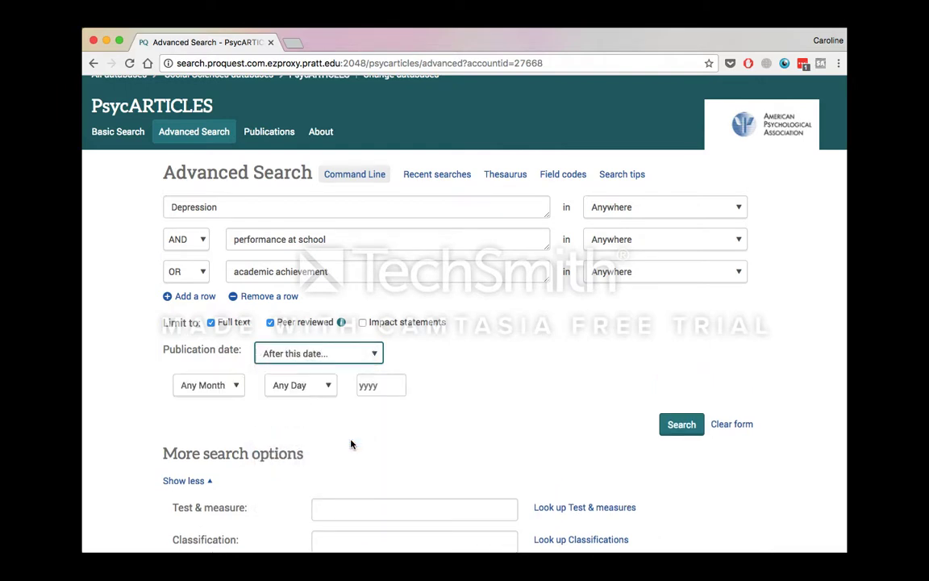
pyautogui.click(394, 388)
pyautogui.write('200')
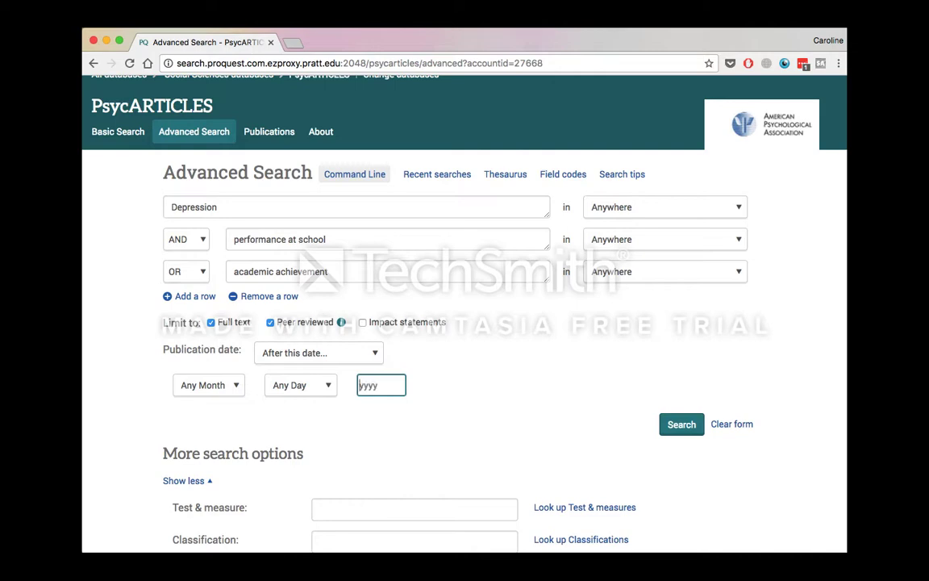
pyautogui.write('6')
pyautogui.click(379, 405)
# Restrict the age group to Adolescence (13-17 Yrs) and run the search.
pyautogui.scroll(-1, 534, 393)
pyautogui.scroll(-3, 534, 393)
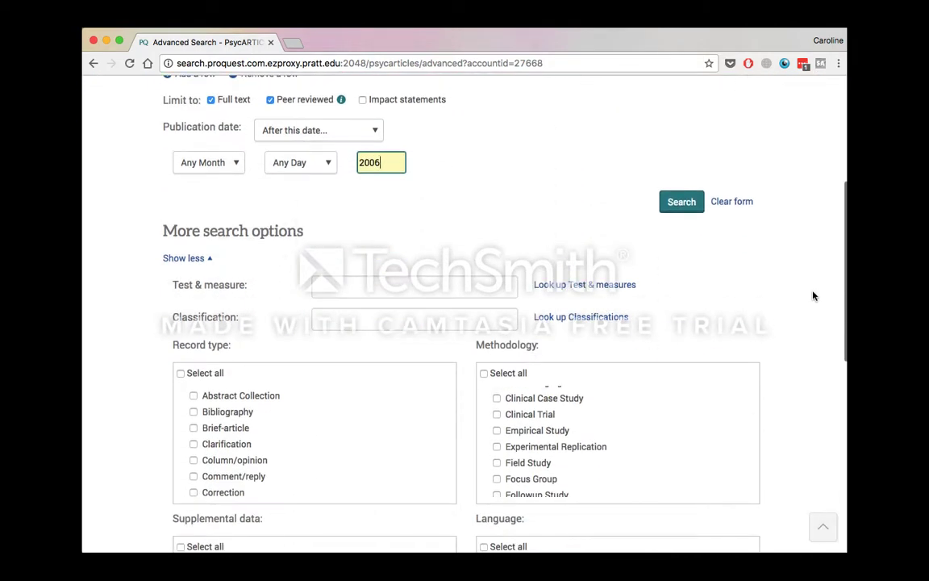
pyautogui.scroll(-5, 813, 296)
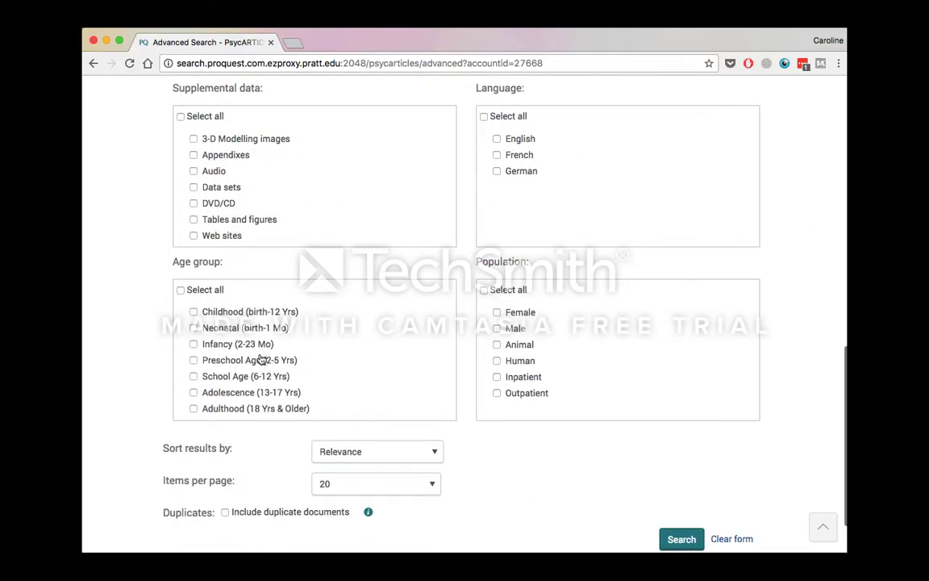
pyautogui.scroll(-1, 184, 392)
pyautogui.click(193, 375)
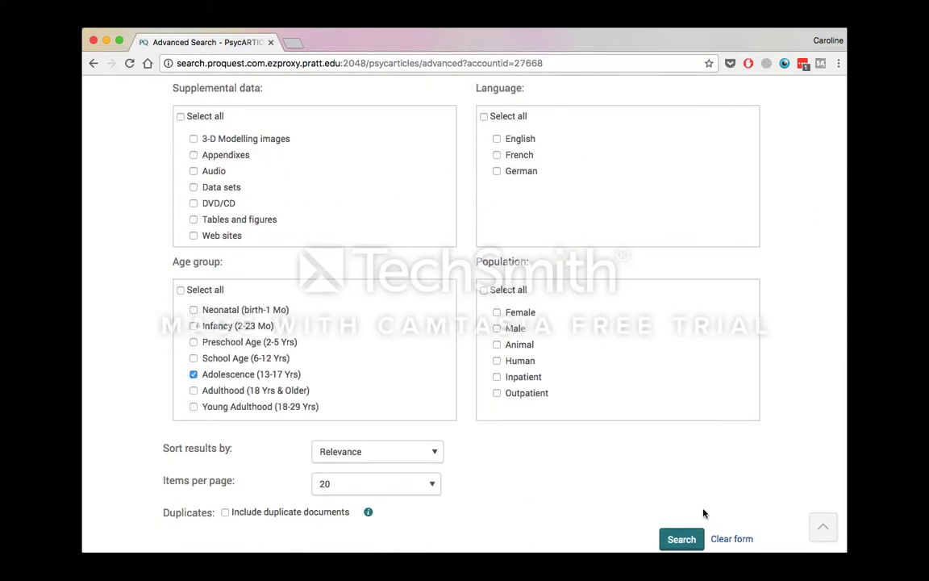
pyautogui.click(687, 543)
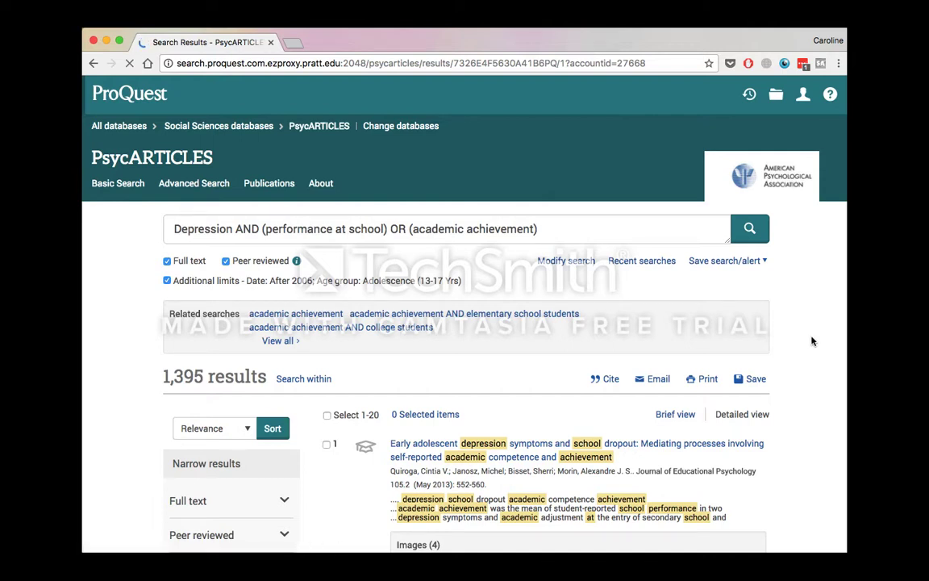
# Look through the PsycARTICLES results, their full-text options and the filters available for narrowing them.
pyautogui.scroll(-5, 813, 342)
pyautogui.scroll(-2, 812, 341)
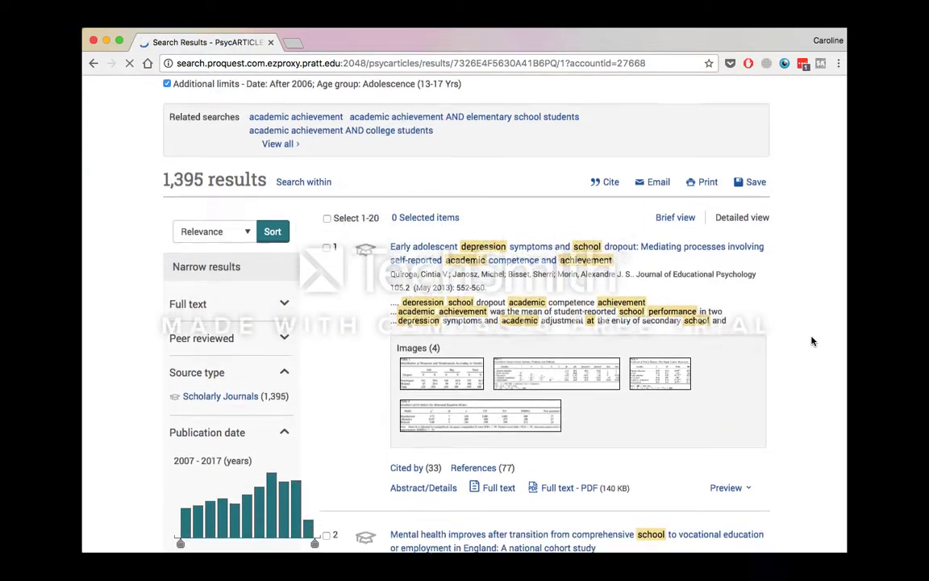
pyautogui.scroll(-3, 812, 341)
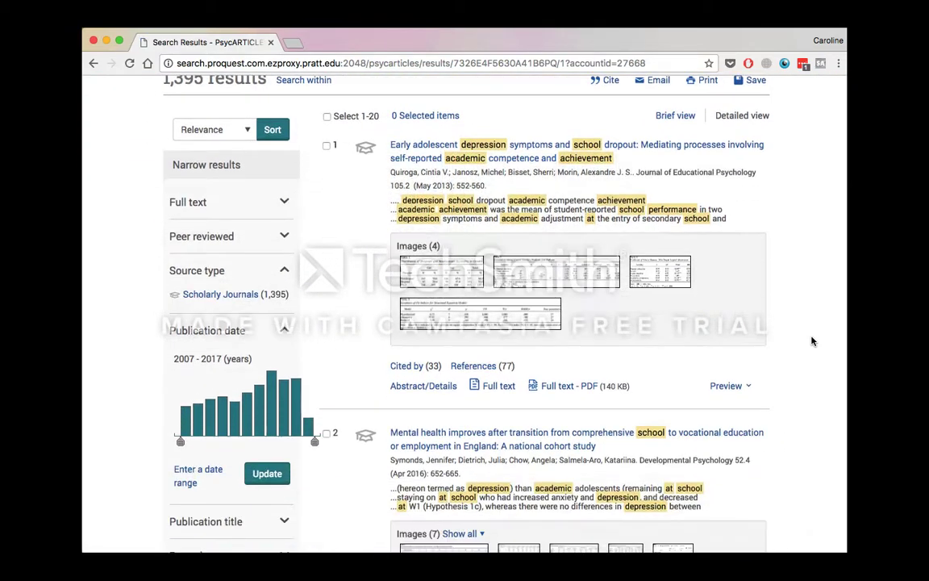
pyautogui.scroll(-2, 812, 341)
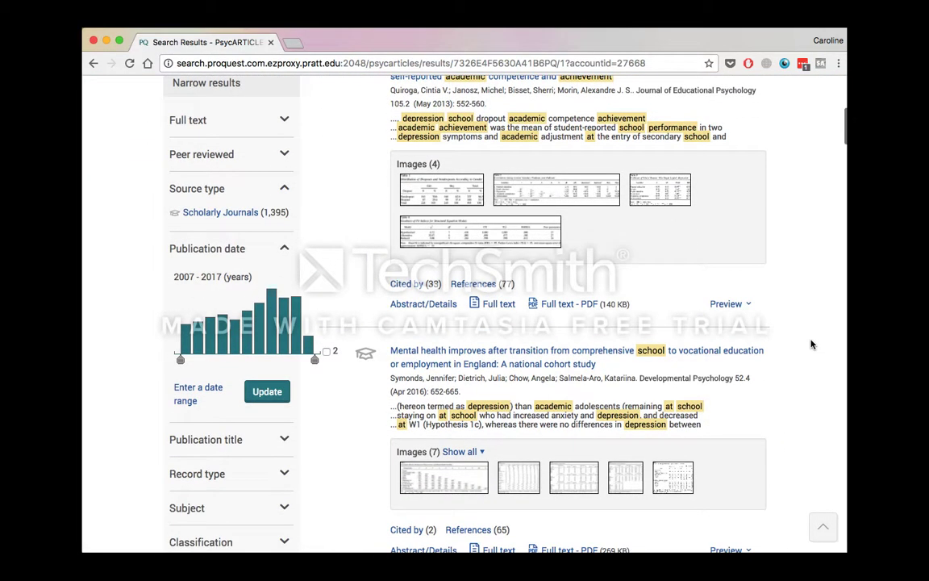
pyautogui.scroll(-4, 812, 341)
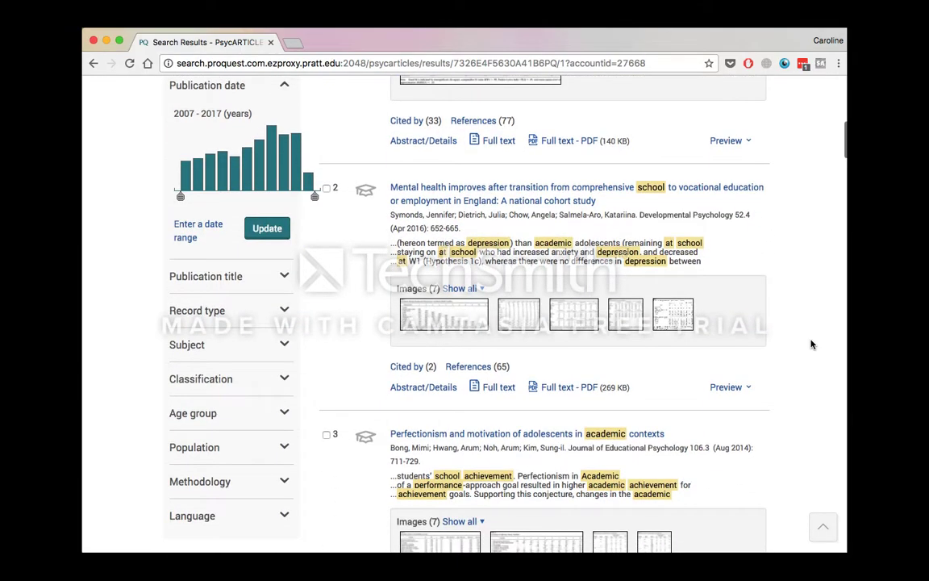
pyautogui.scroll(-1, 812, 344)
pyautogui.scroll(-1, 813, 344)
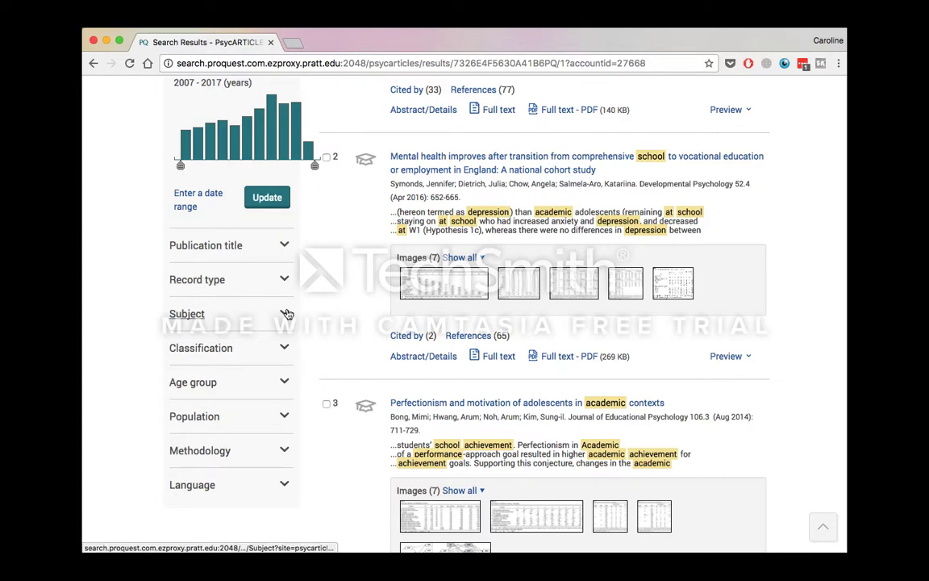
# Filter the results to English-language articles and narrow the publication date range to 2010-2017.
pyautogui.scroll(5, 228, 432)
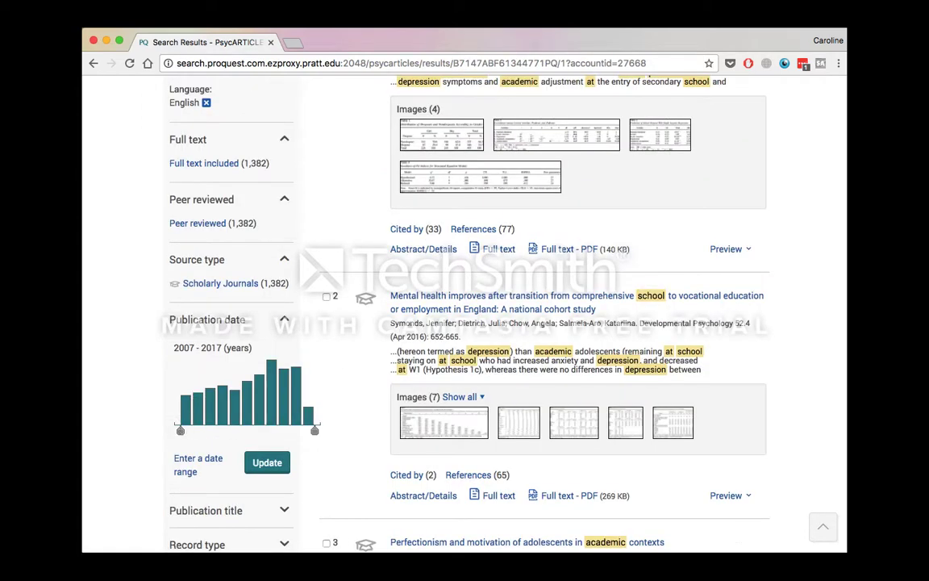
pyautogui.moveTo(179, 433)
pyautogui.moveTo(180, 433); pyautogui.dragTo(212, 435)
pyautogui.click(267, 463)
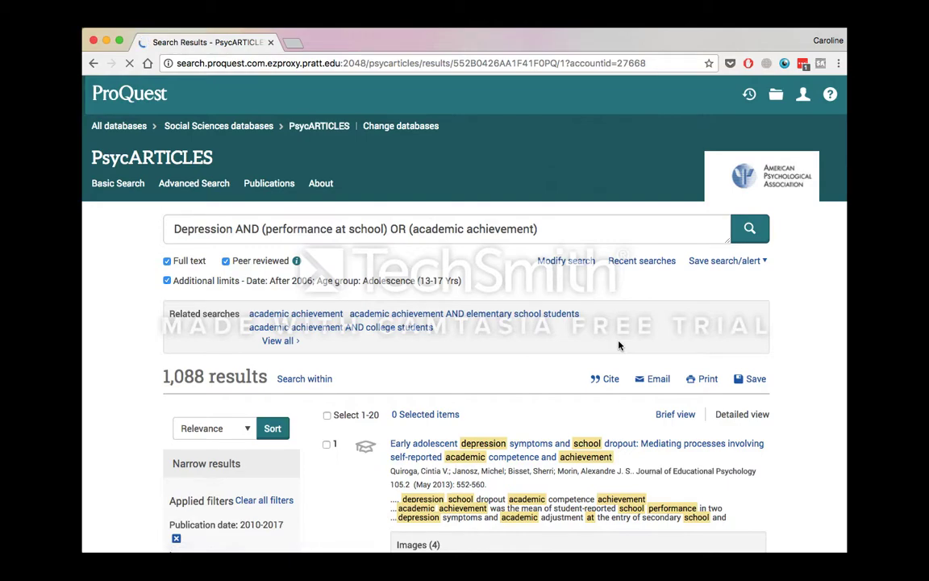
# Look through the filtered PsycARTICLES results and the filters applied to them.
pyautogui.scroll(-5, 619, 345)
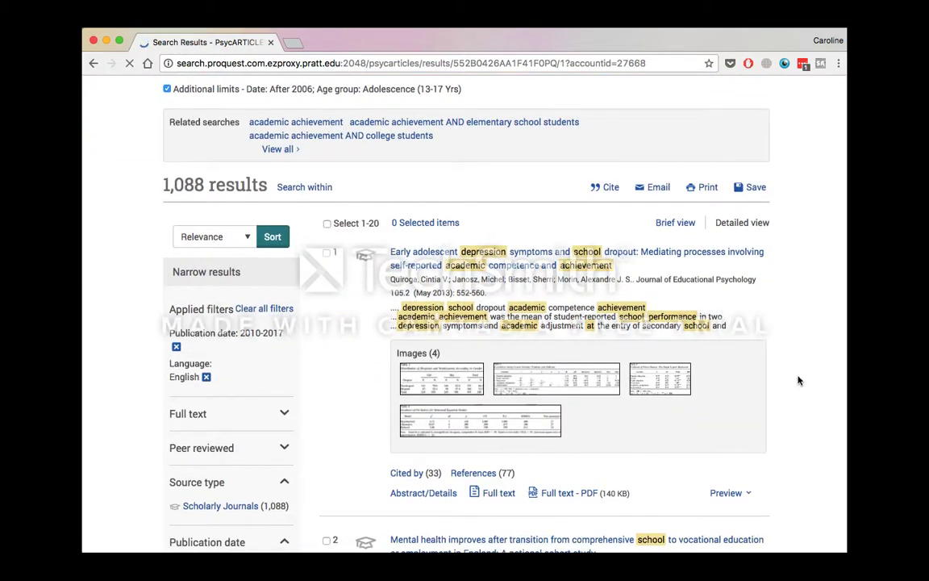
pyautogui.scroll(-5, 794, 399)
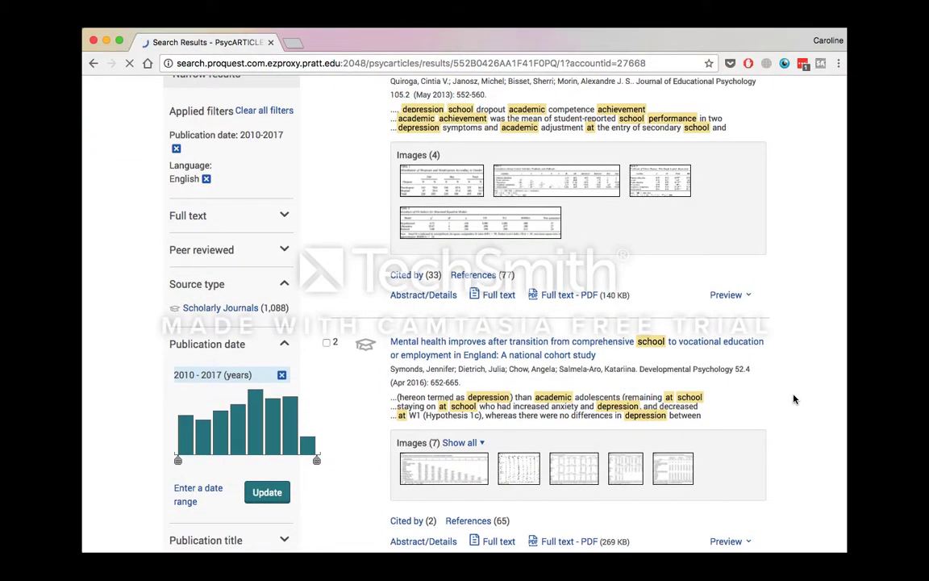
pyautogui.scroll(-4, 794, 399)
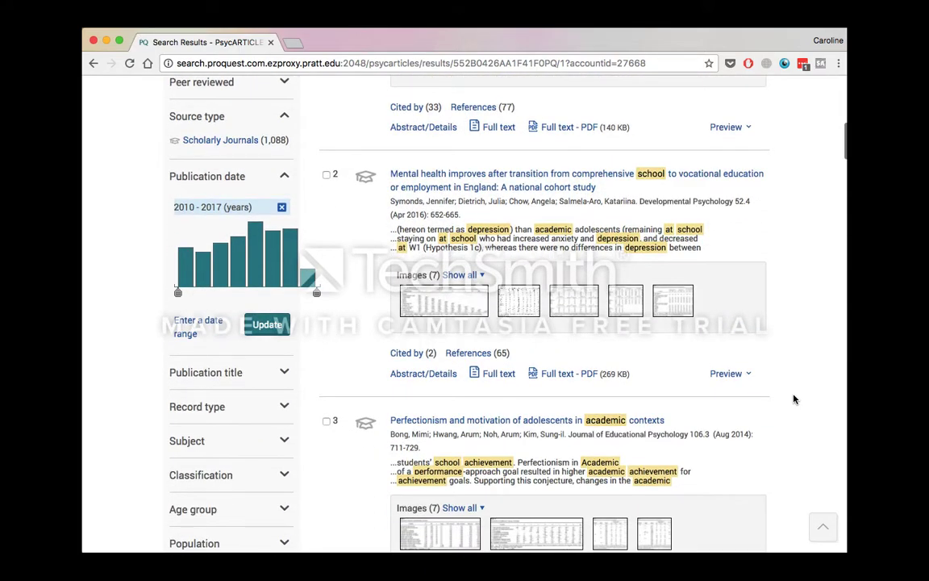
pyautogui.scroll(-2, 794, 399)
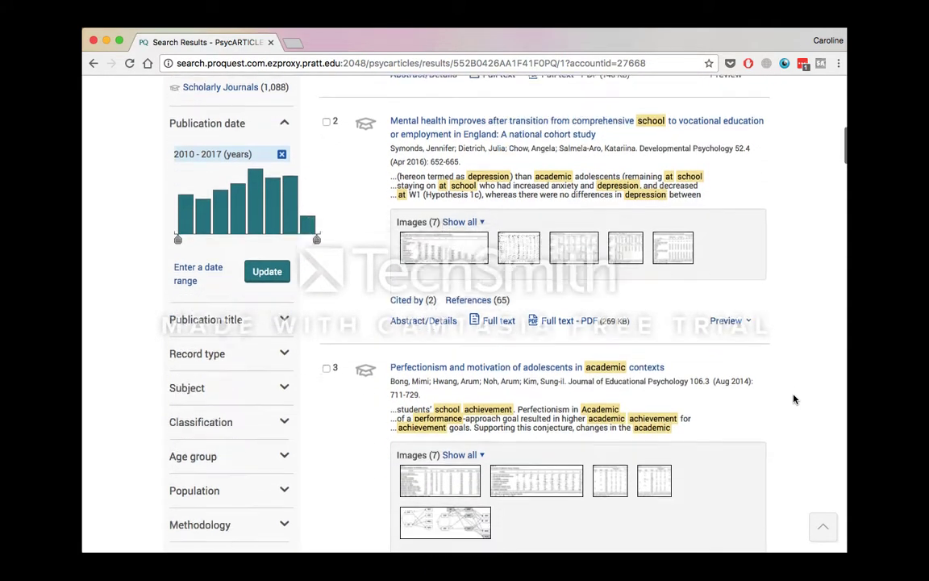
pyautogui.scroll(-5, 794, 398)
pyautogui.scroll(12, 794, 399)
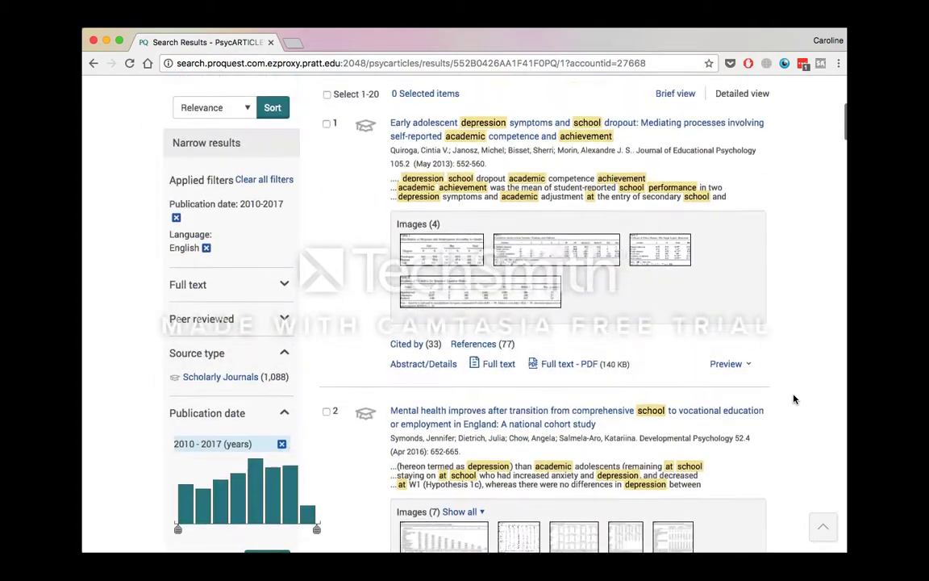
pyautogui.scroll(4, 794, 399)
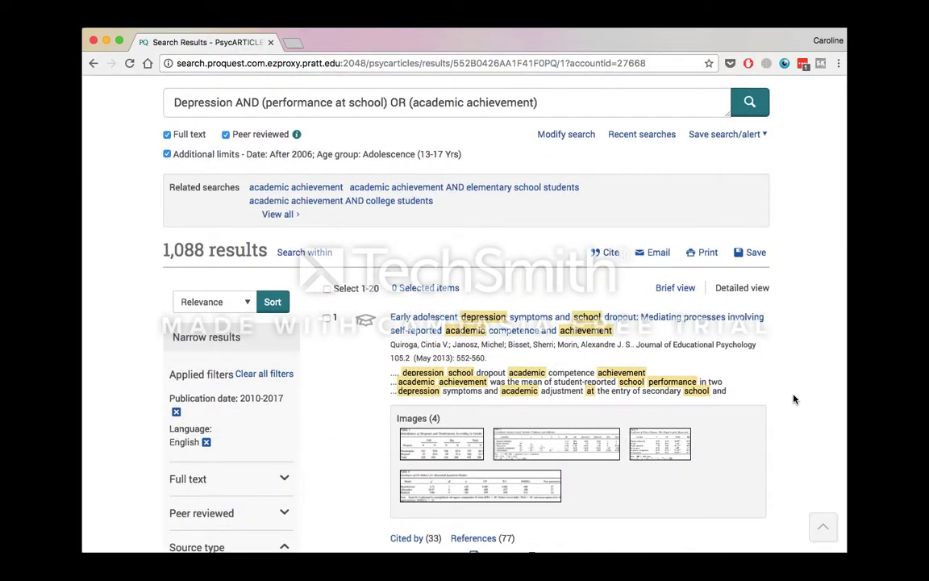
pyautogui.scroll(-1, 794, 399)
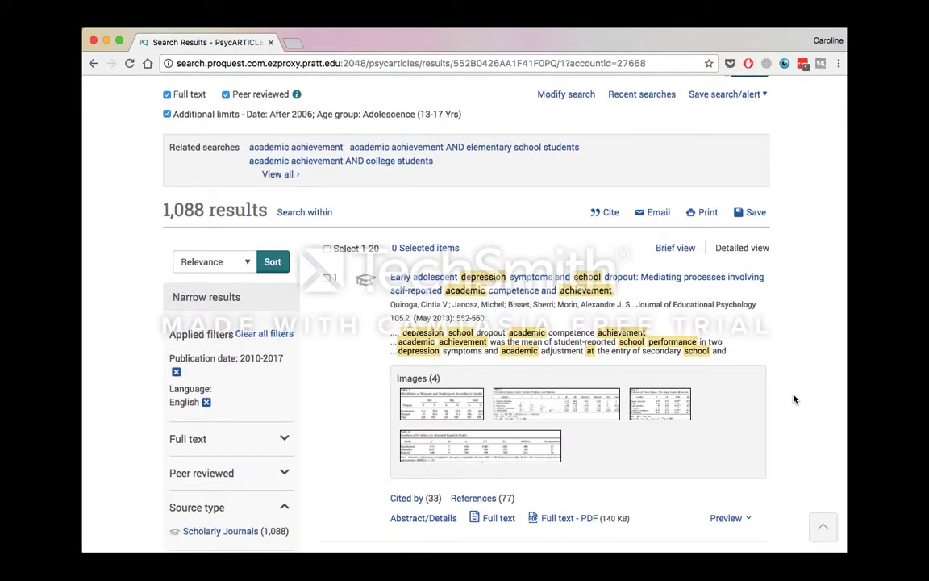
pyautogui.scroll(-1, 782, 352)
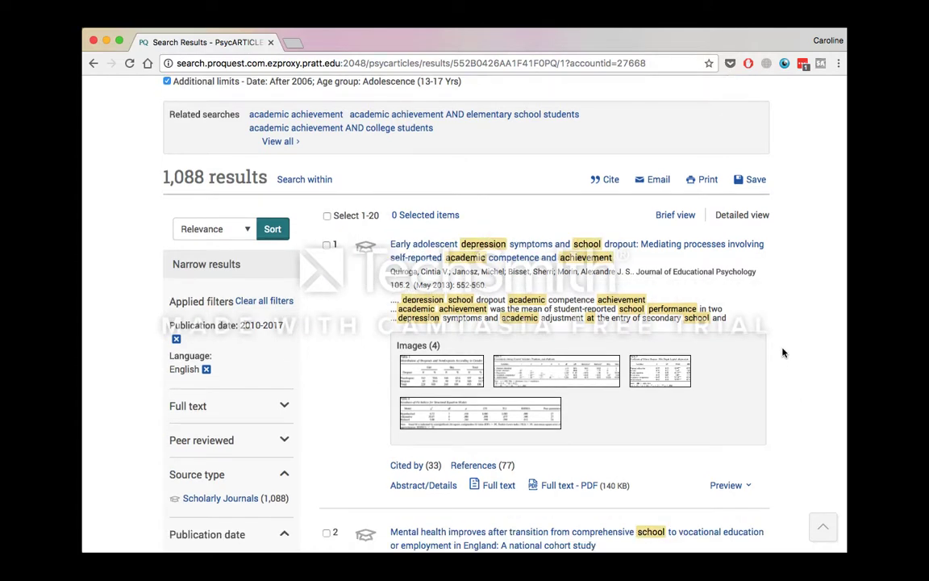
# Preview the first result, on early adolescent depression symptoms and school dropout, and read its abstract and subject terms.
pyautogui.click(736, 488)
pyautogui.scroll(-10, 794, 422)
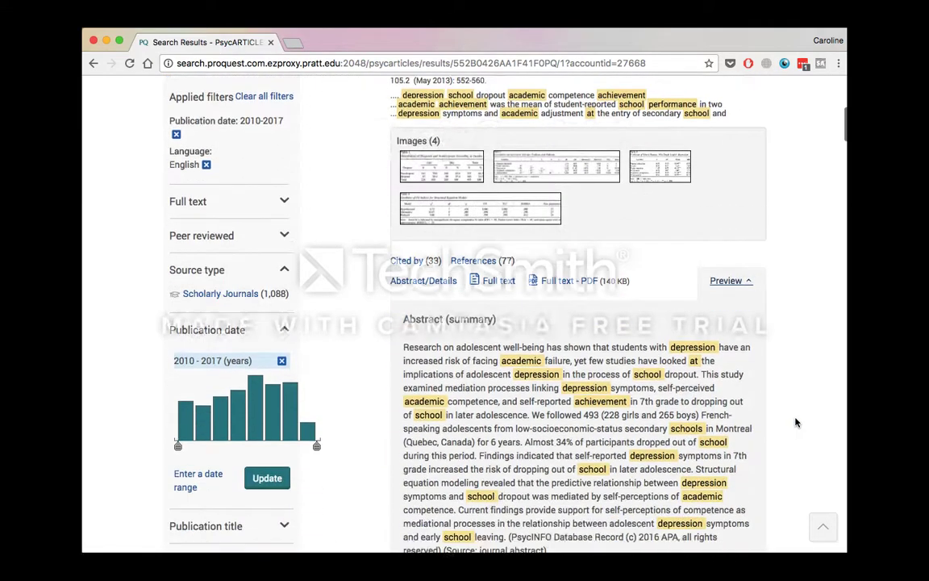
pyautogui.scroll(-2, 795, 423)
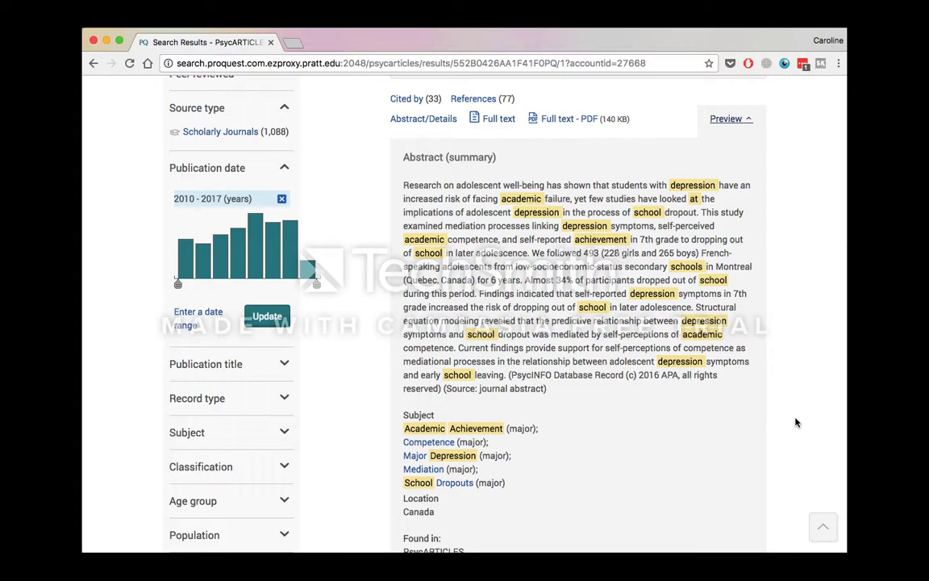
# Open the first result's article in a new browser tab and switch to it.
pyautogui.scroll(12, 794, 423)
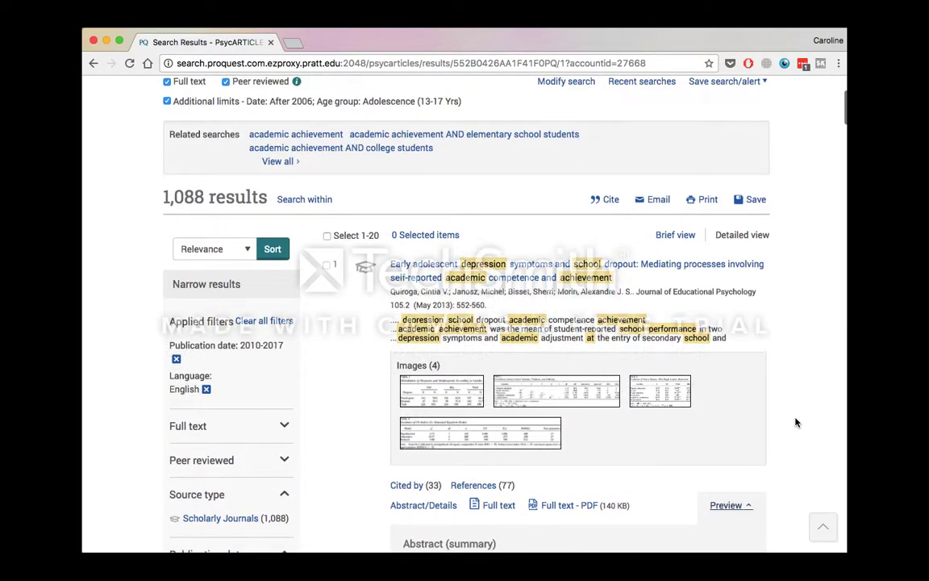
pyautogui.rightClick(673, 274)
pyautogui.click(646, 268)
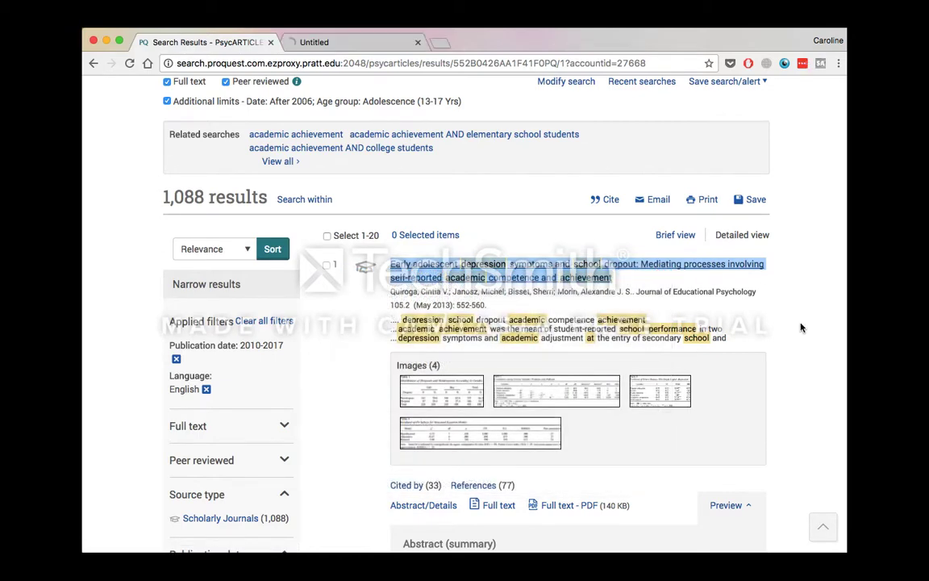
pyautogui.scroll(-2, 793, 334)
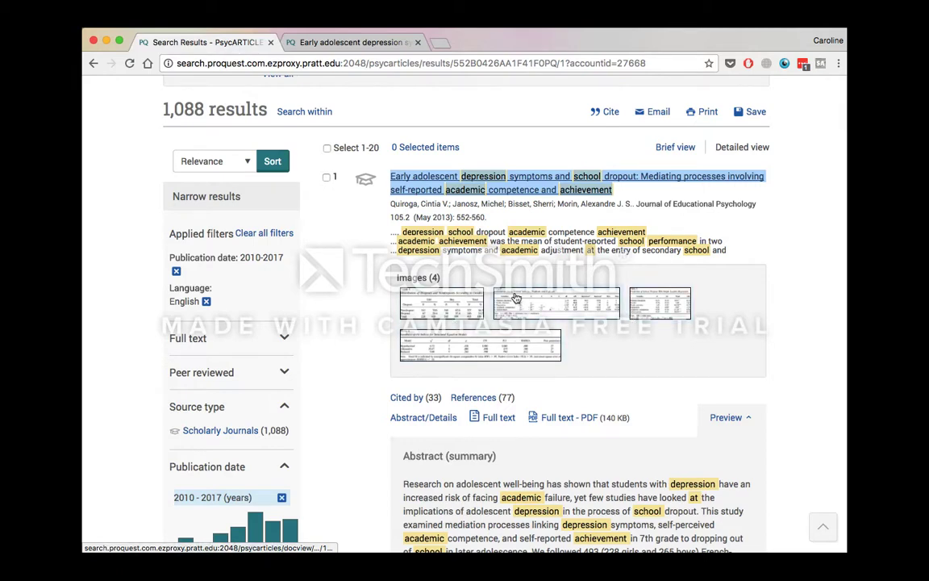
pyautogui.scroll(-1, 518, 299)
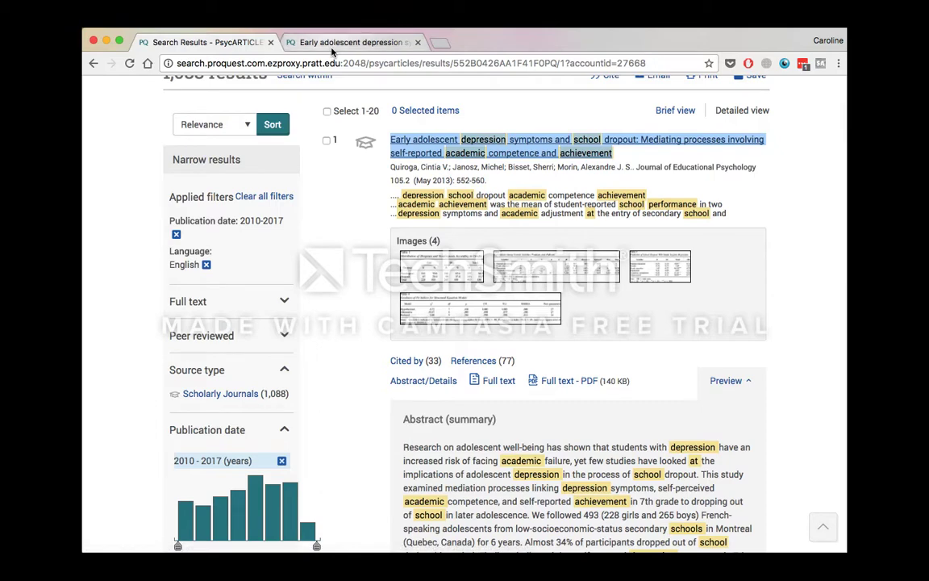
pyautogui.click(355, 42)
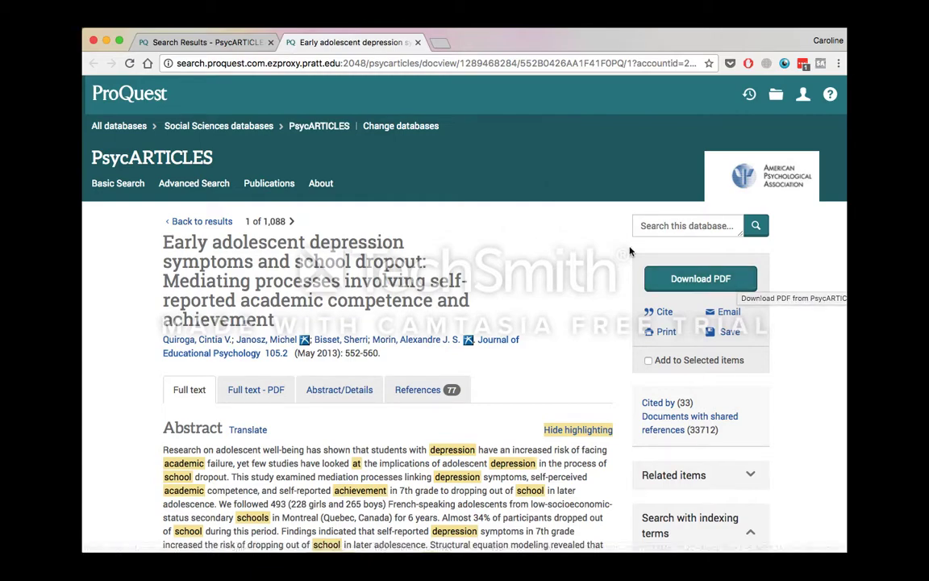
# Look through the article page, covering its abstract, indexing terms, contents list and the opening sections of the full text.
pyautogui.scroll(-3, 630, 252)
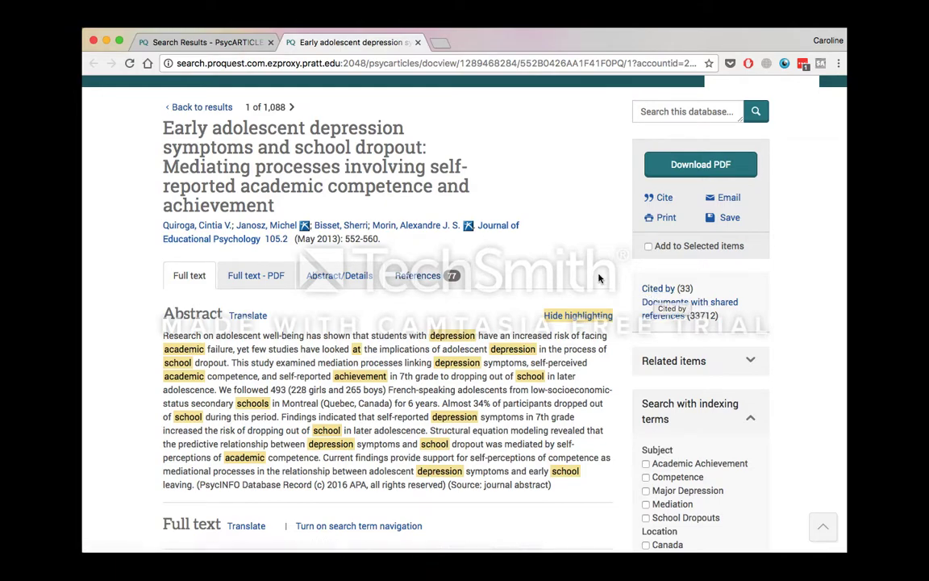
pyautogui.scroll(-5, 598, 278)
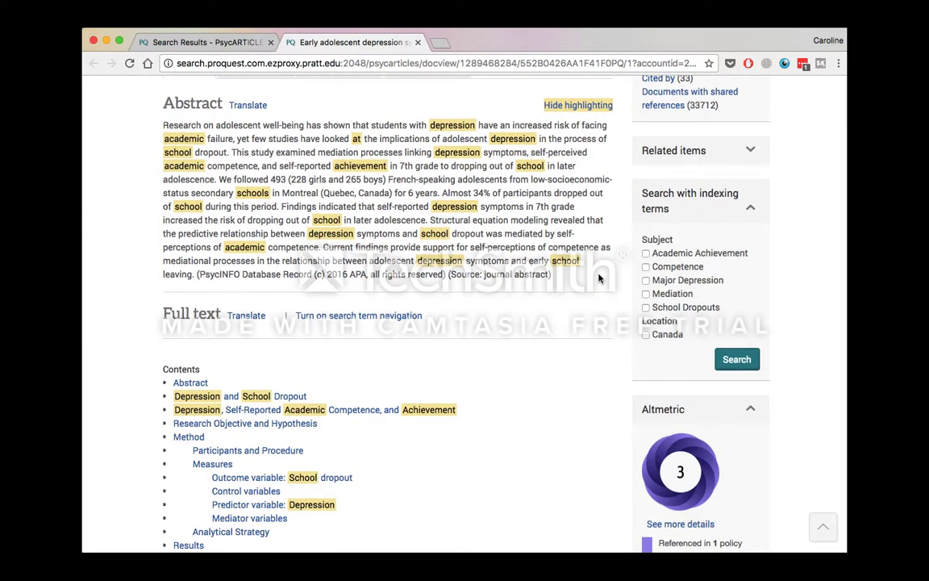
pyautogui.scroll(-2, 599, 278)
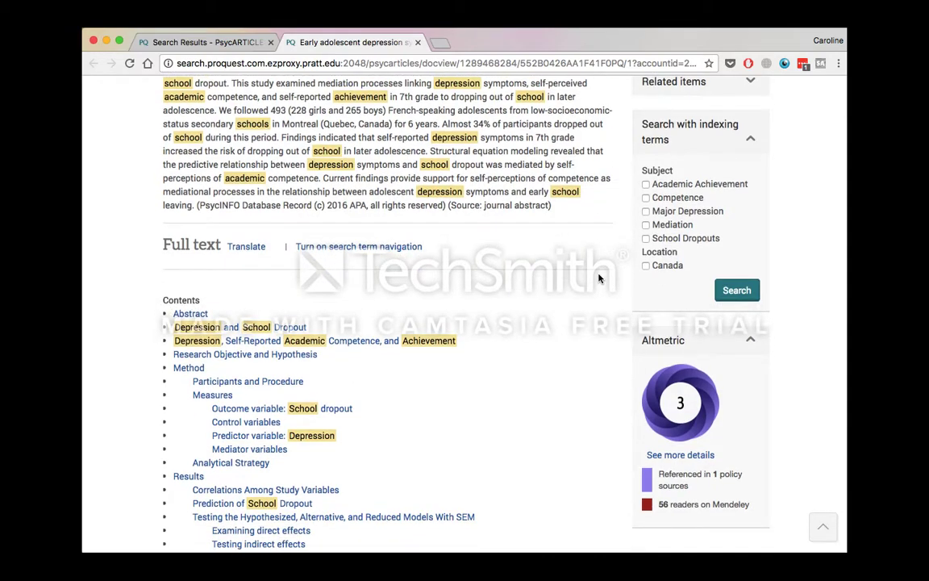
pyautogui.scroll(1, 599, 279)
pyautogui.scroll(3, 599, 279)
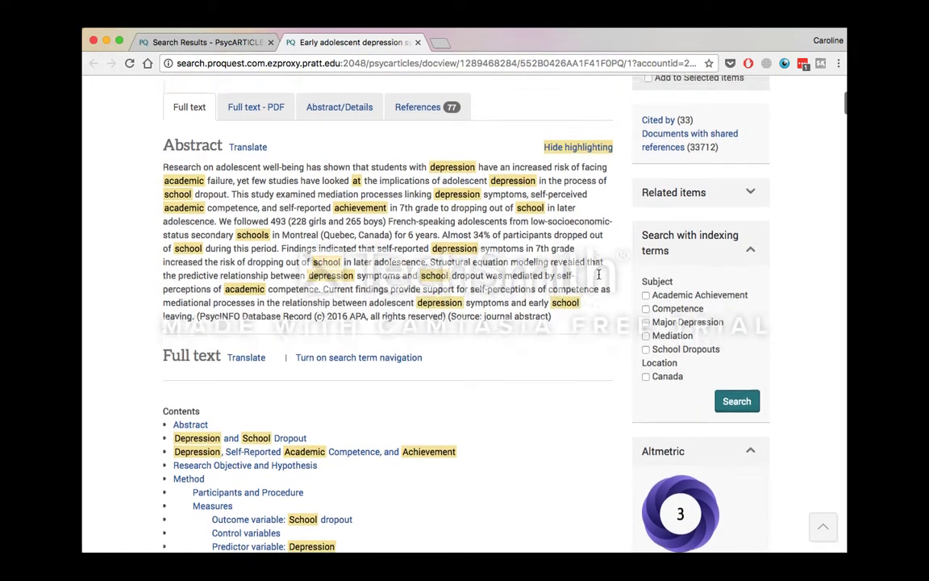
pyautogui.scroll(-5, 484, 279)
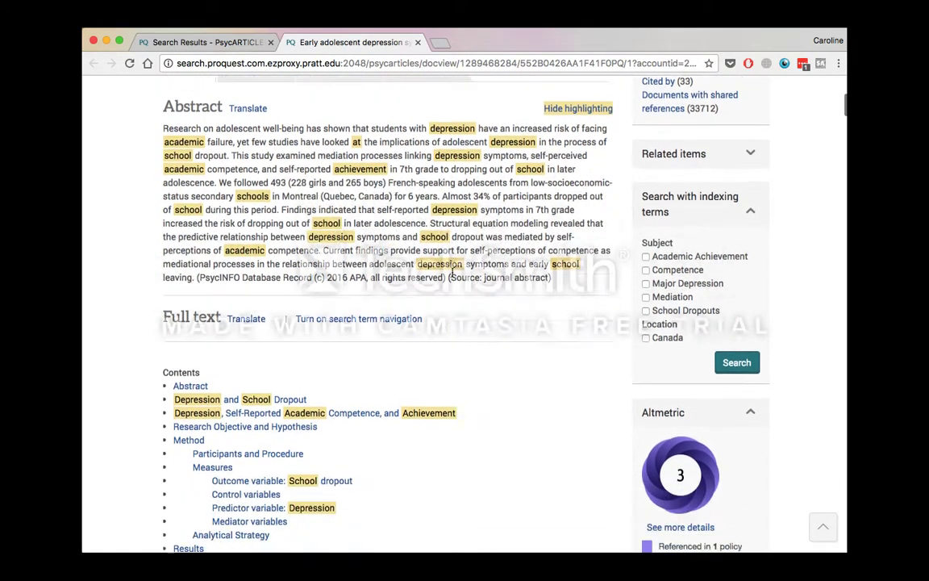
pyautogui.scroll(-5, 454, 277)
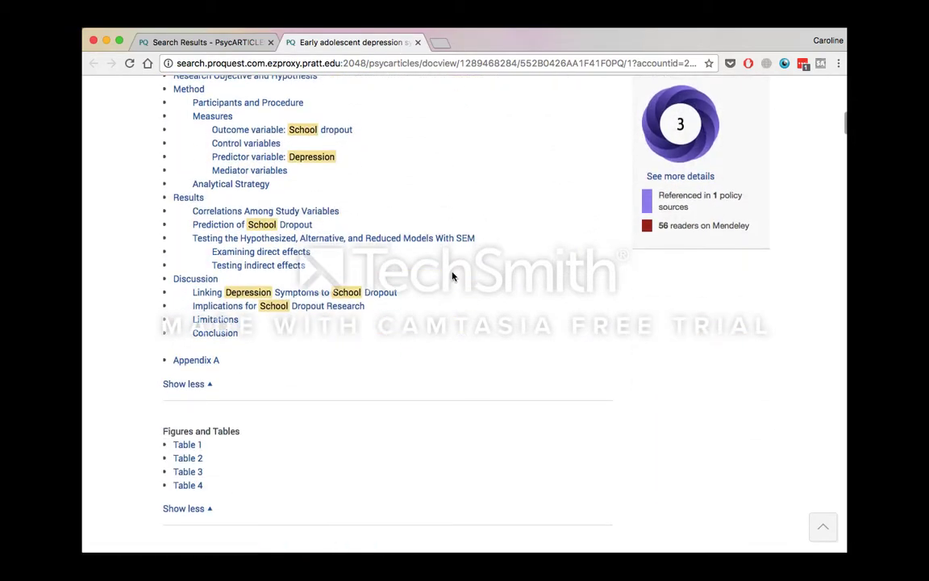
pyautogui.scroll(-5, 452, 277)
pyautogui.scroll(-10, 453, 276)
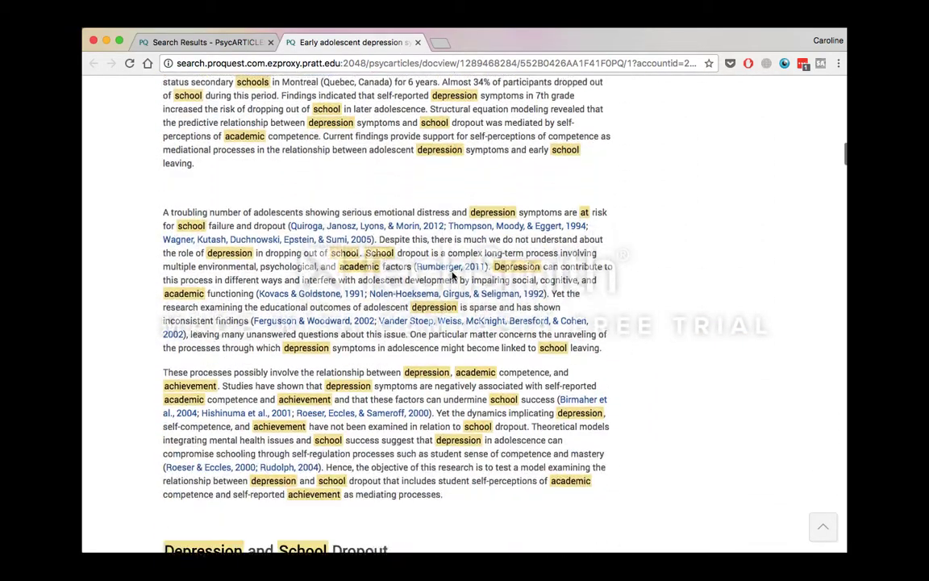
pyautogui.scroll(-5, 354, 368)
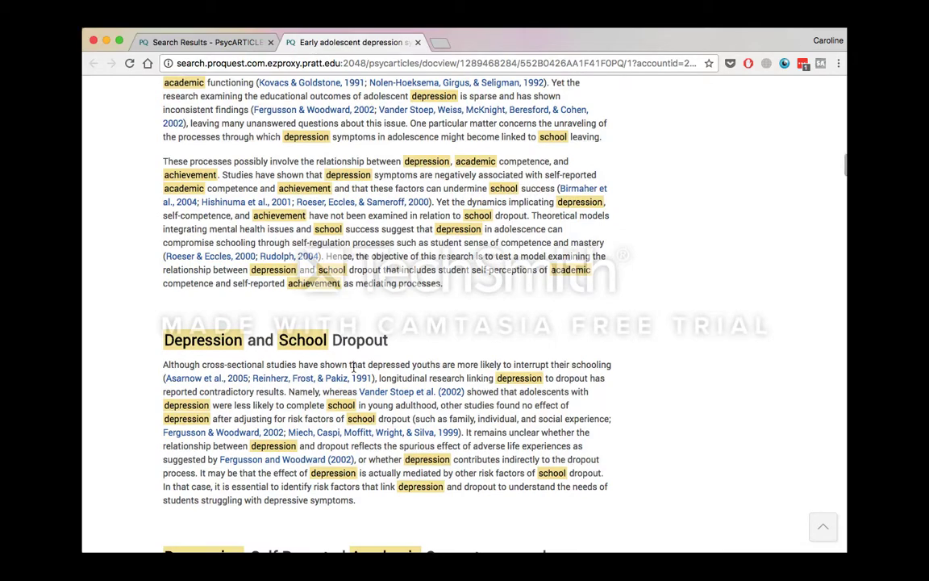
pyautogui.scroll(10, 354, 367)
pyautogui.scroll(20, 353, 367)
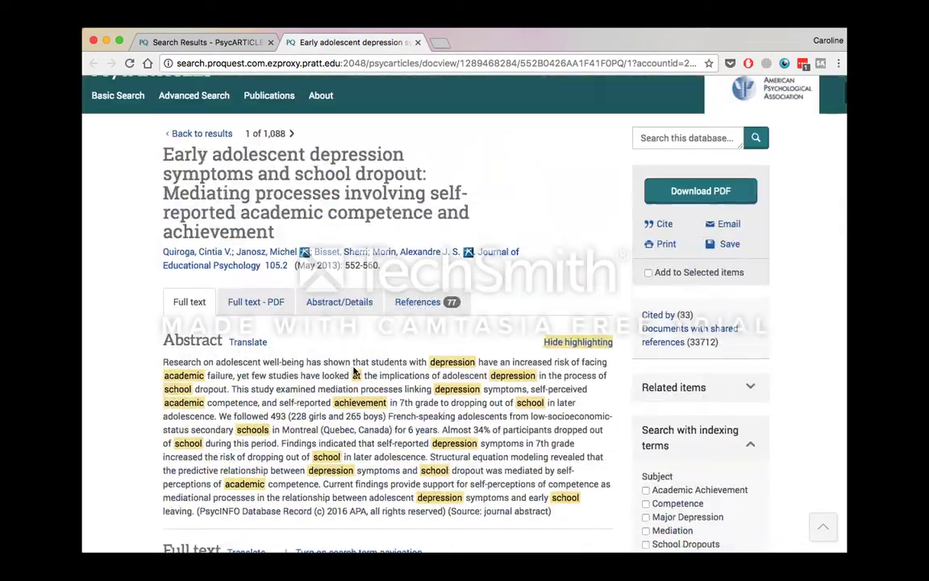
# Hide the search-term highlighting in the article and jump from its contents list to the Results section.
pyautogui.click(578, 352)
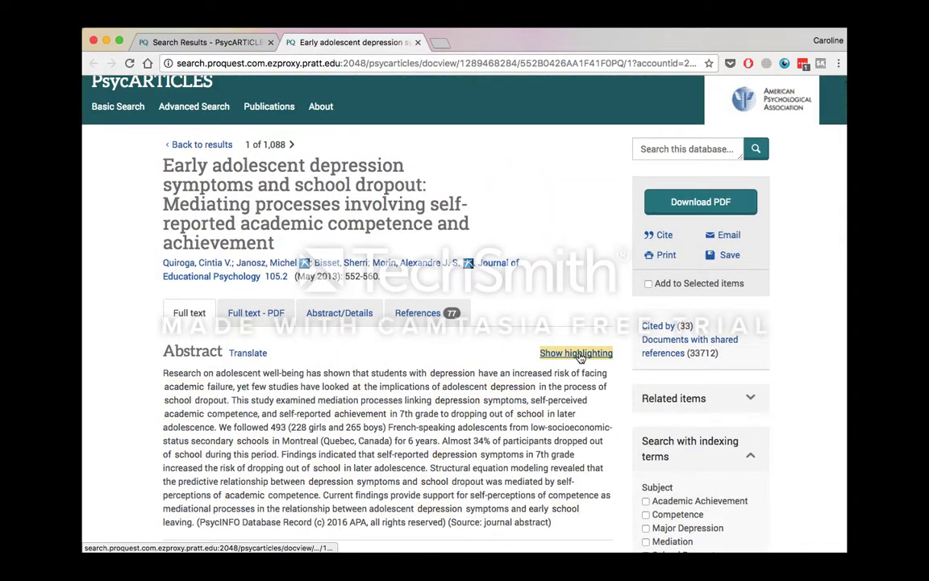
pyautogui.scroll(-5, 581, 359)
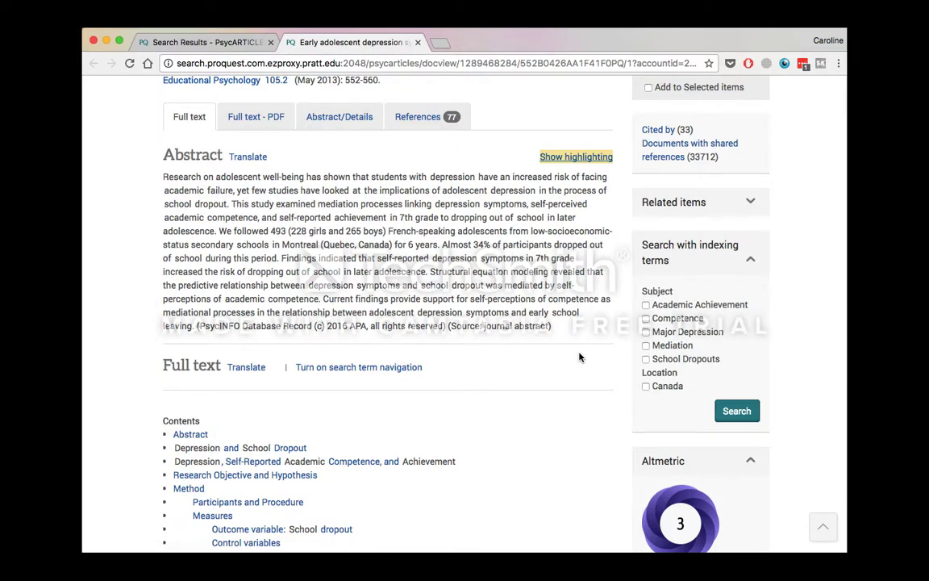
pyautogui.scroll(-7, 579, 357)
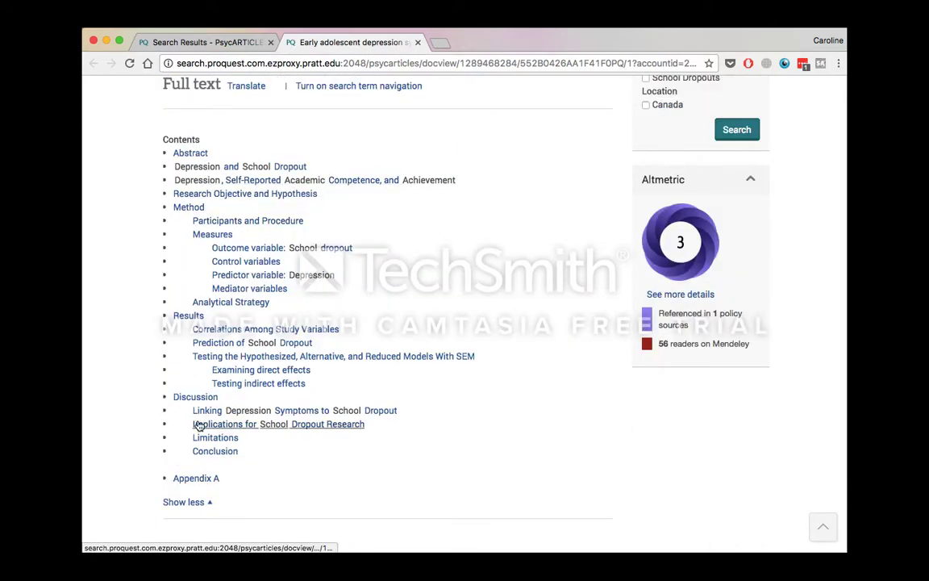
pyautogui.click(193, 317)
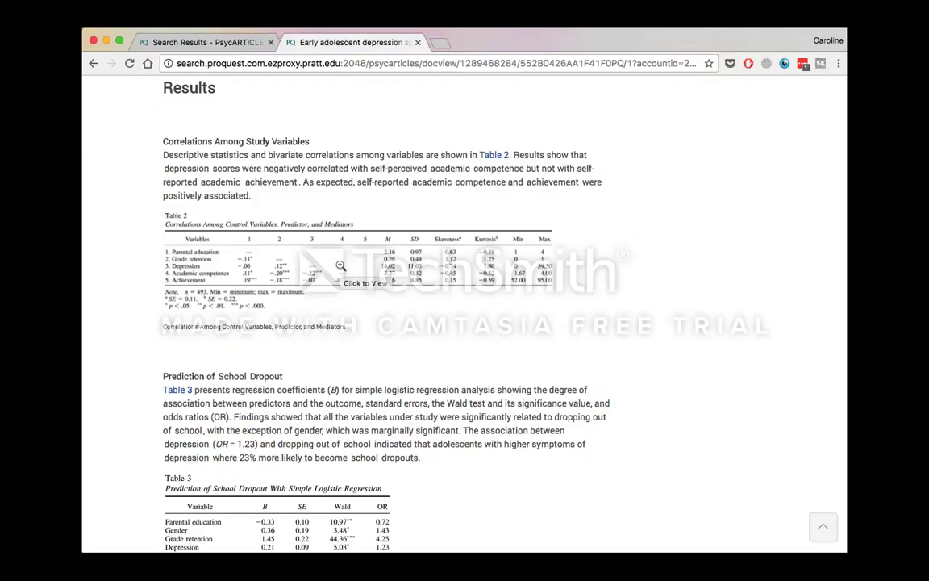
# Go back to the start of the article page and review its download, citation and related-document options.
pyautogui.scroll(10, 340, 266)
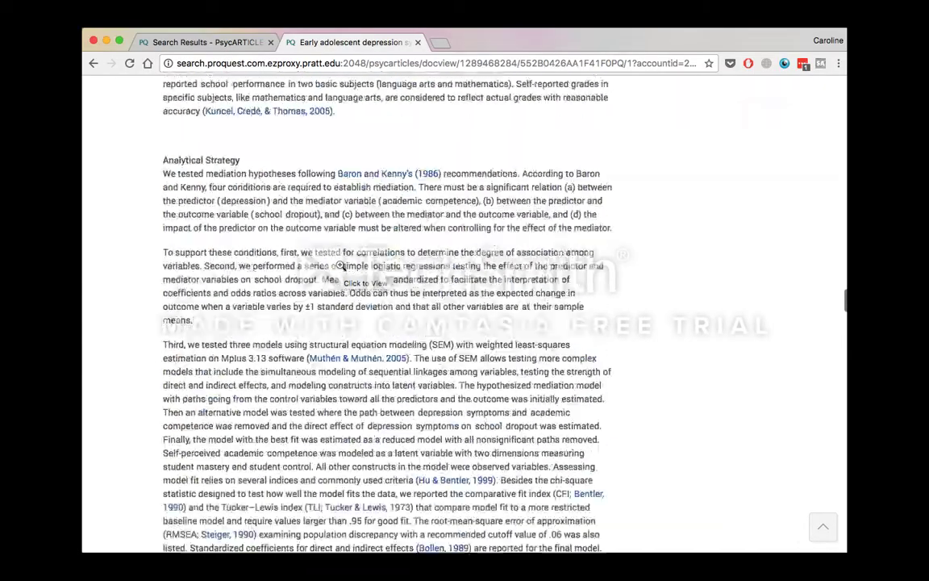
pyautogui.scroll(20, 340, 265)
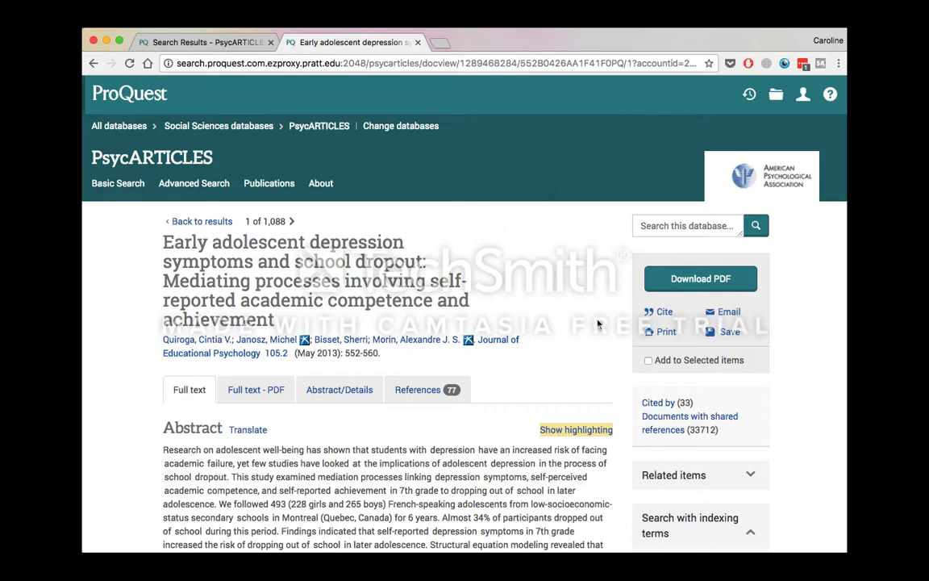
pyautogui.scroll(-2, 598, 323)
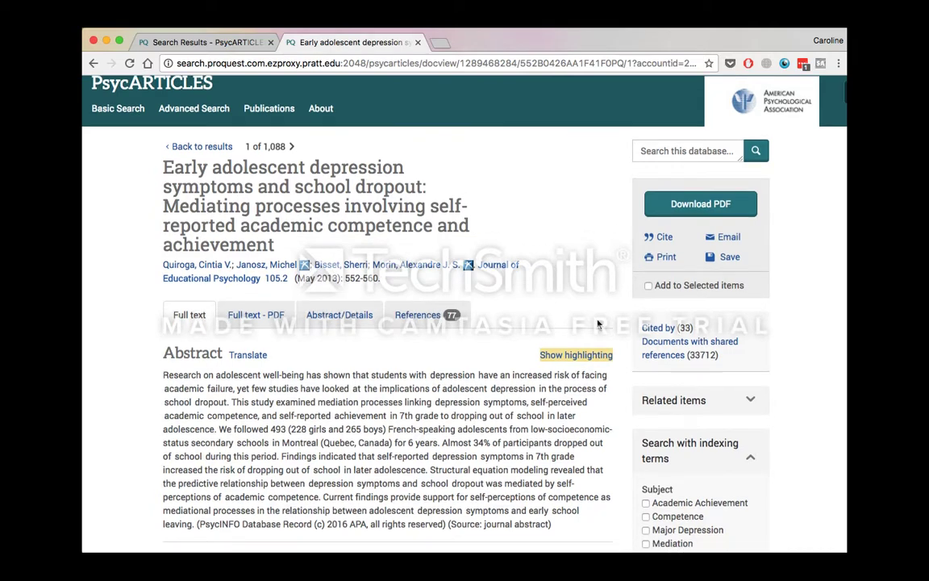
pyautogui.scroll(1, 598, 323)
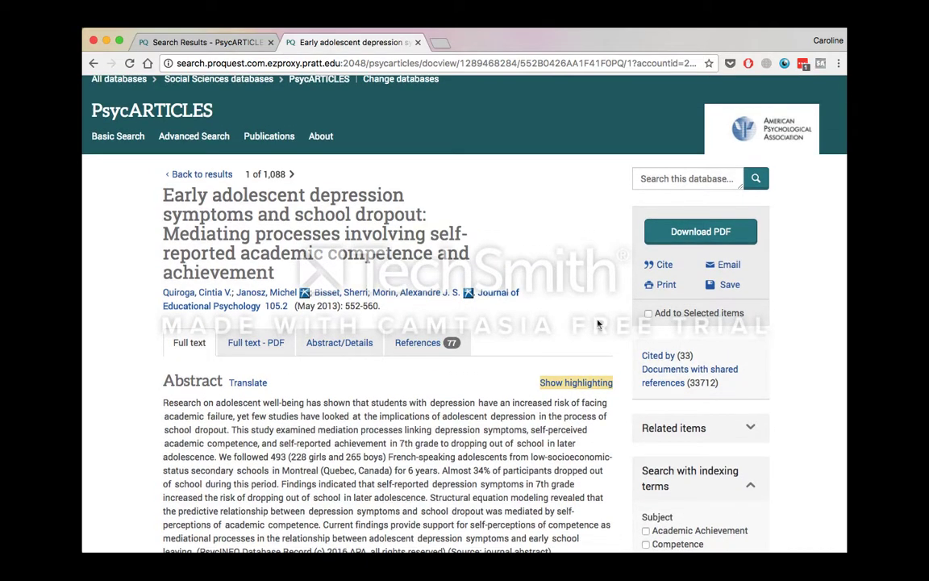
pyautogui.scroll(2, 597, 324)
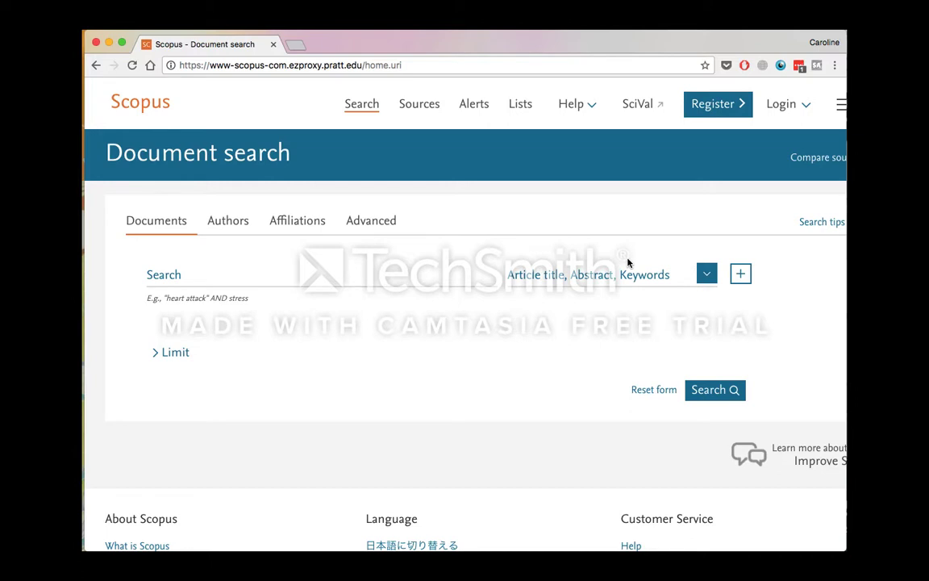
# Look over the operators and field codes on the advanced search form and return to the basic document search.
pyautogui.click(371, 223)
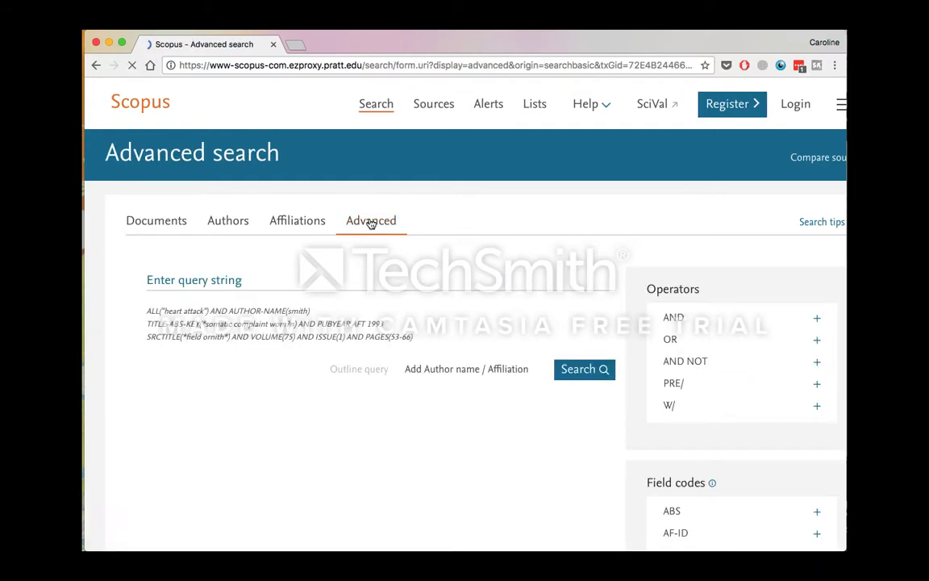
pyautogui.scroll(-3, 558, 225)
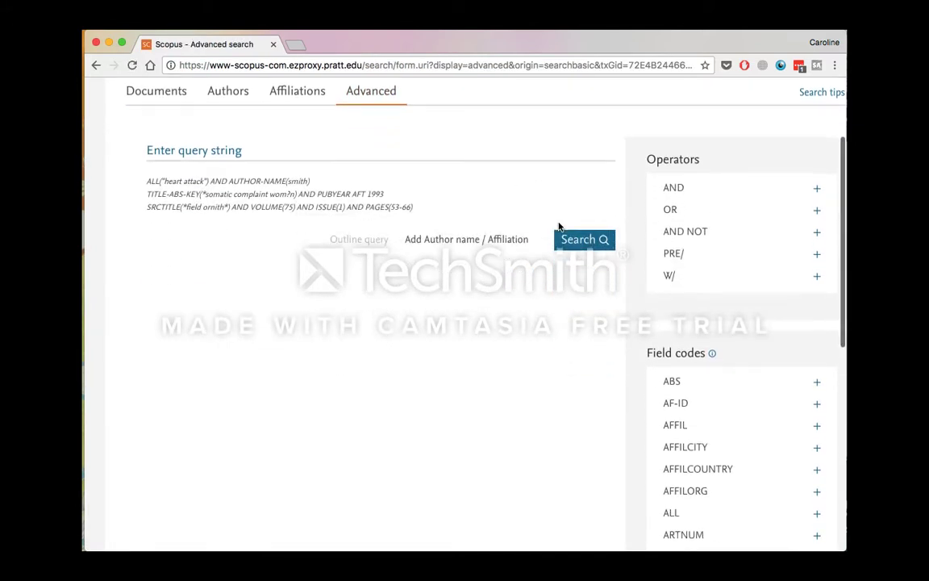
pyautogui.scroll(-1, 558, 226)
pyautogui.scroll(5, 559, 226)
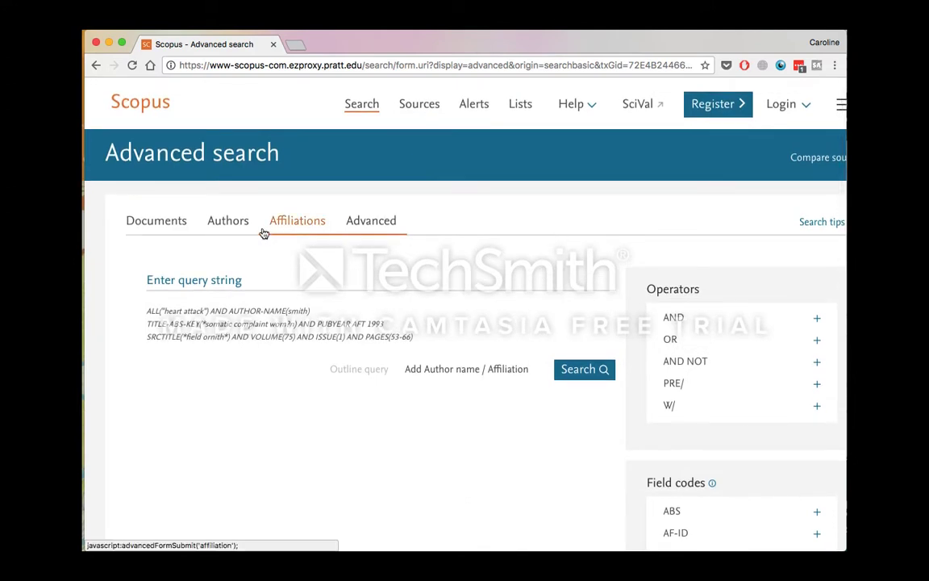
pyautogui.click(167, 231)
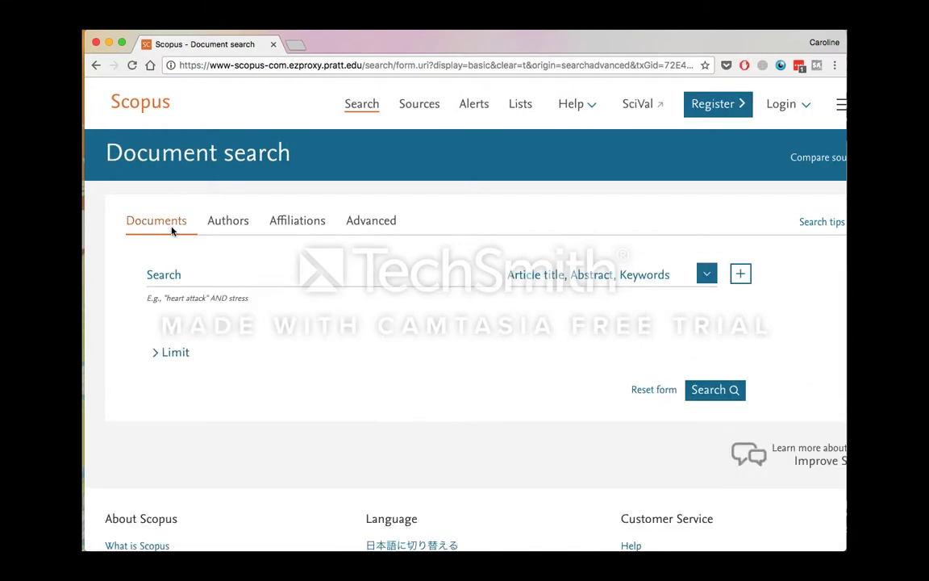
# Enter the document search query depression AND "academic achievement" AND adolescence.
pyautogui.click(237, 280)
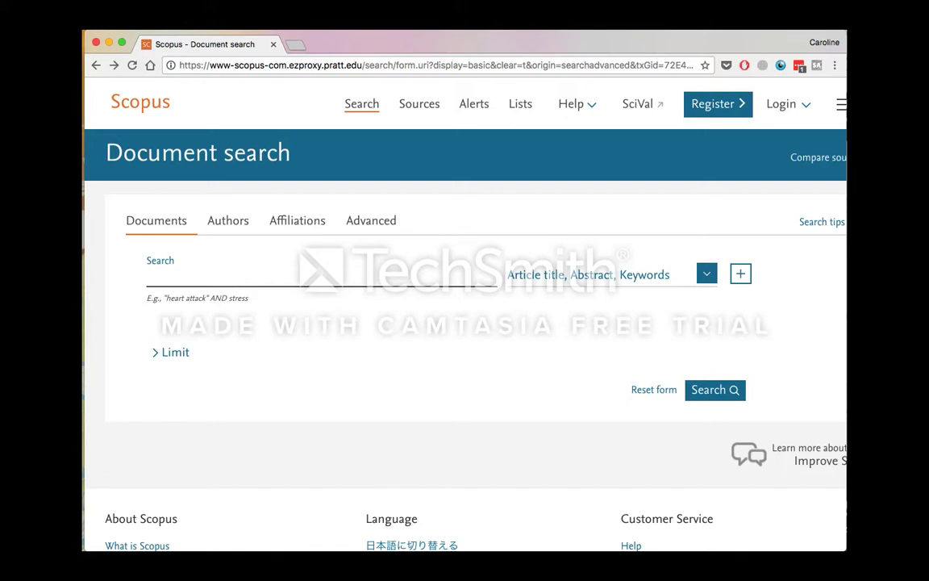
pyautogui.write('depr')
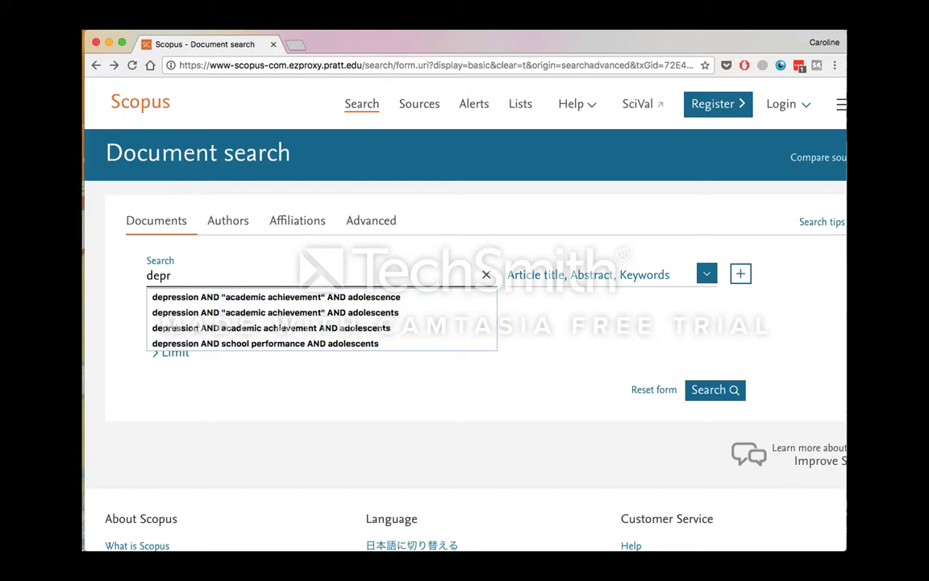
pyautogui.write('ession AND "ACA')
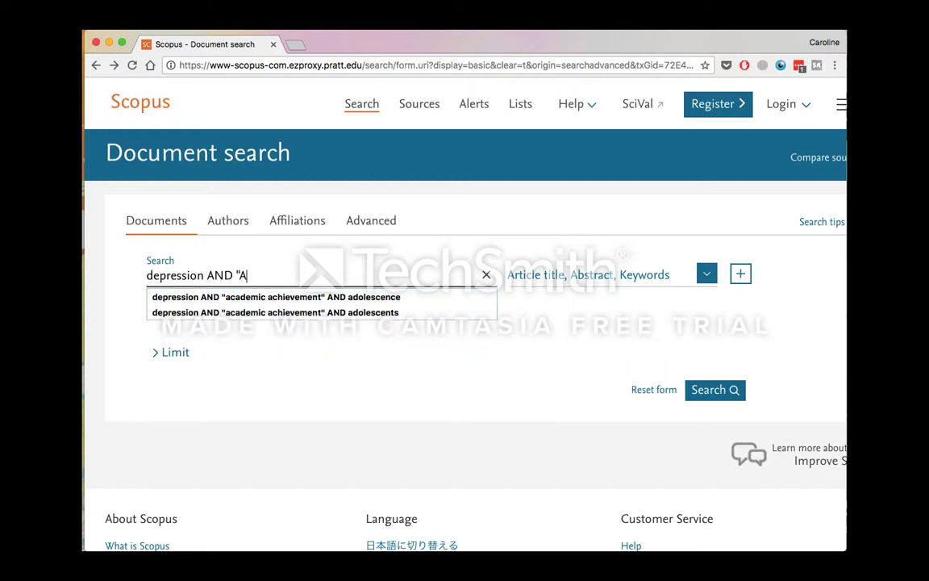
pyautogui.press('BackSpace')
pyautogui.press('BackSpace')
pyautogui.press('BackSpace')
pyautogui.write('academic achievement" ')
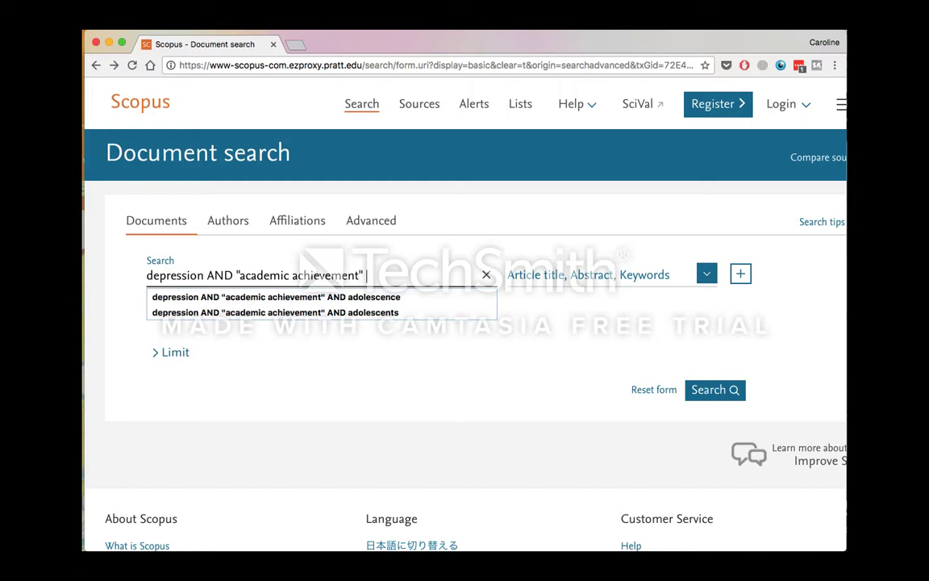
pyautogui.write('AND adolescence')
pyautogui.click(474, 298)
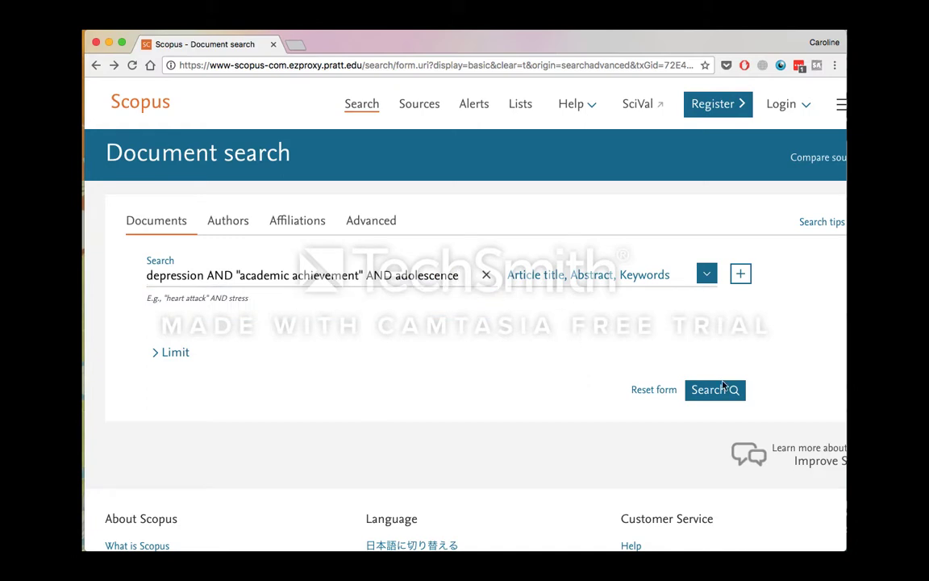
# Expand the search limits to check the date range and document type options, and run the search.
pyautogui.click(167, 353)
pyautogui.scroll(-3, 283, 323)
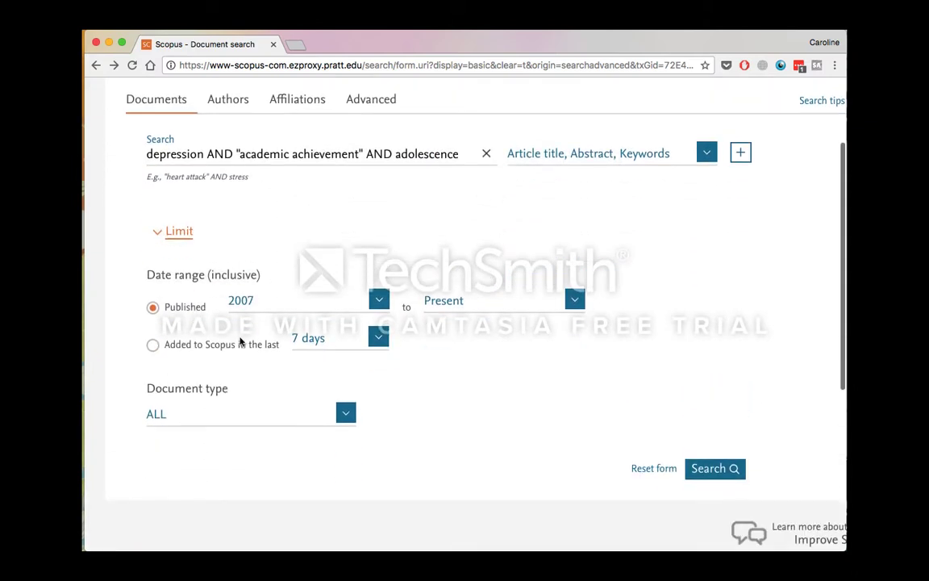
pyautogui.scroll(-1, 599, 374)
pyautogui.scroll(1, 549, 383)
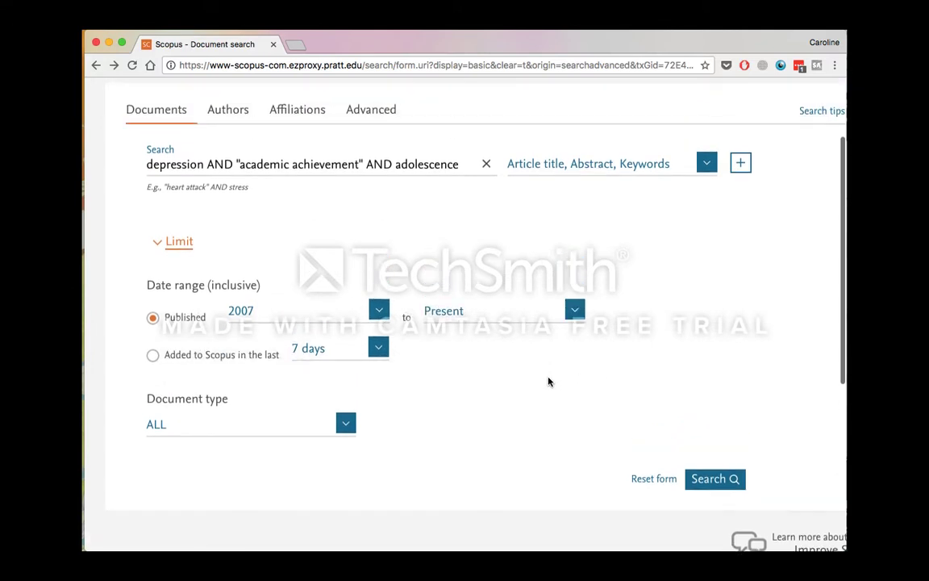
pyautogui.click(725, 486)
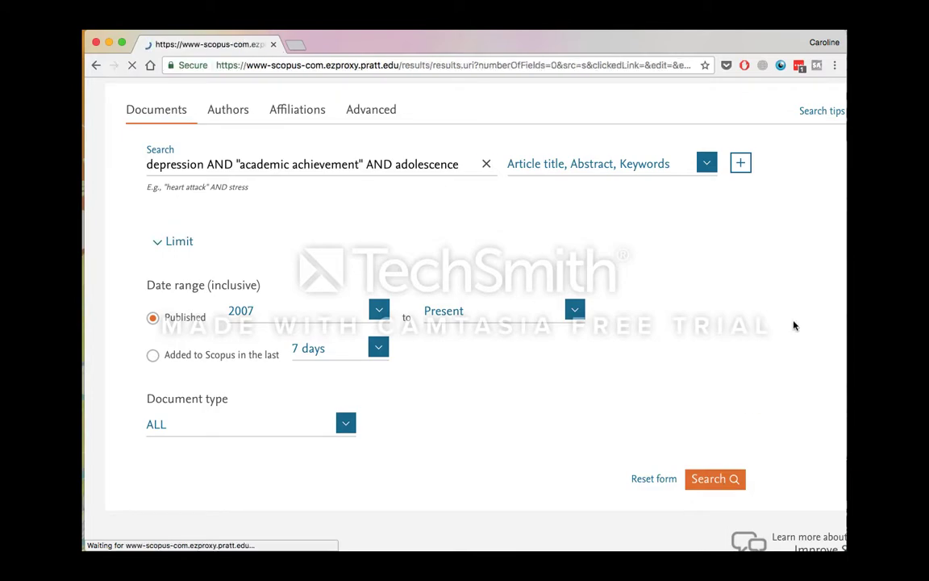
# Look through the search results and the refine filters for year, author name, subject area and document type.
pyautogui.scroll(-5, 536, 277)
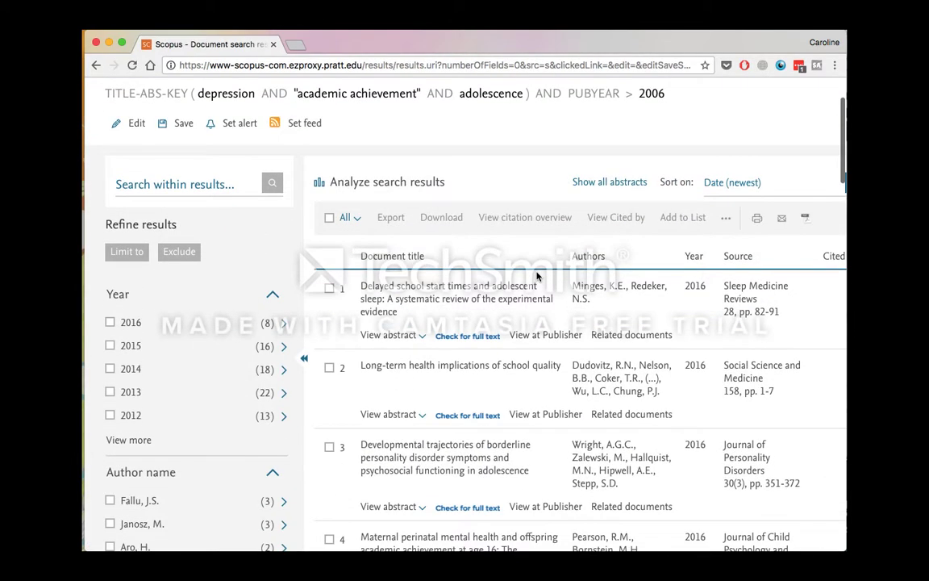
pyautogui.scroll(-5, 536, 276)
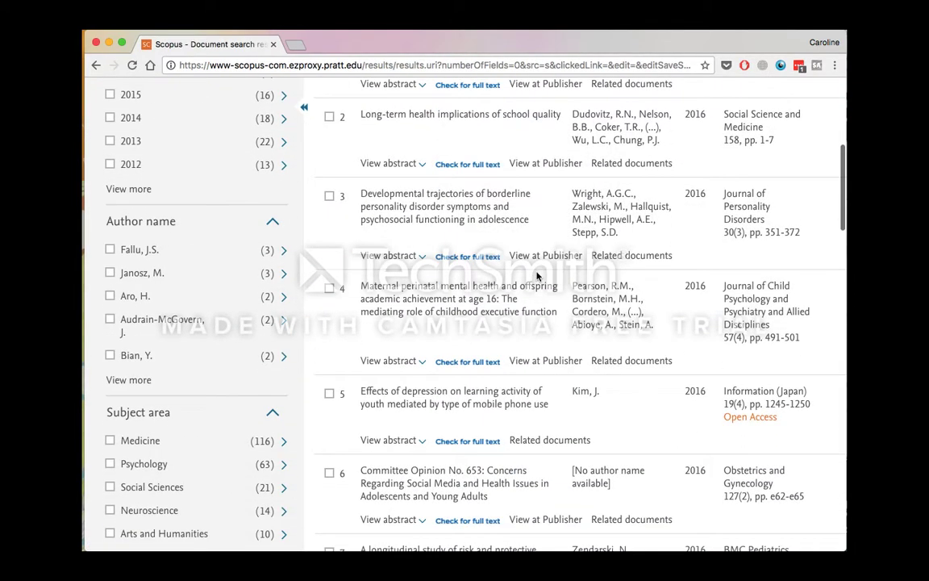
pyautogui.scroll(-2, 537, 277)
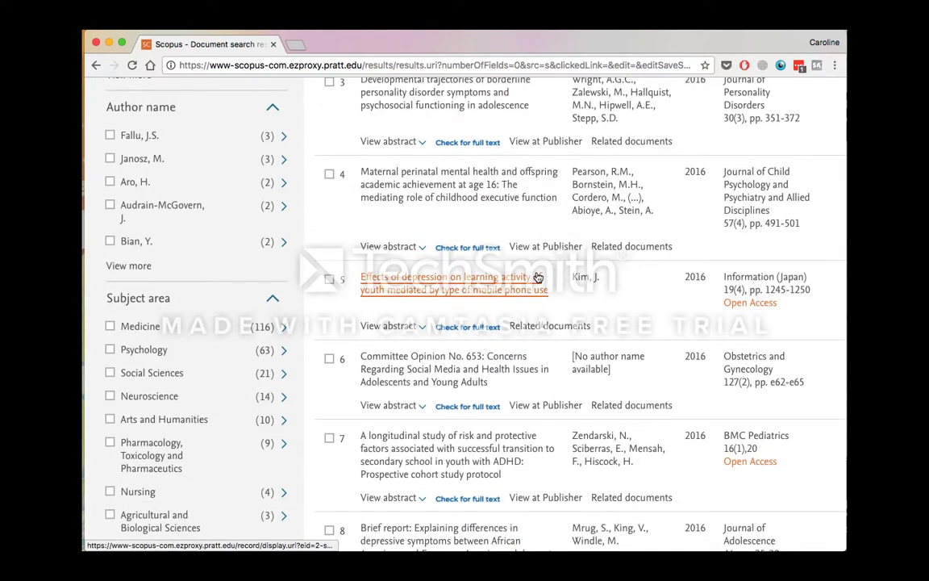
pyautogui.scroll(-1, 536, 277)
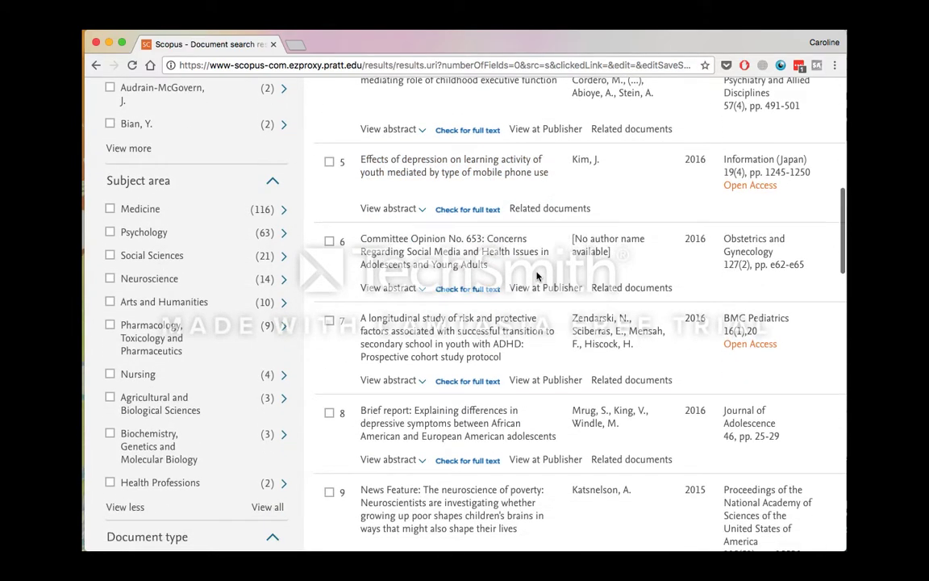
pyautogui.scroll(-3, 169, 233)
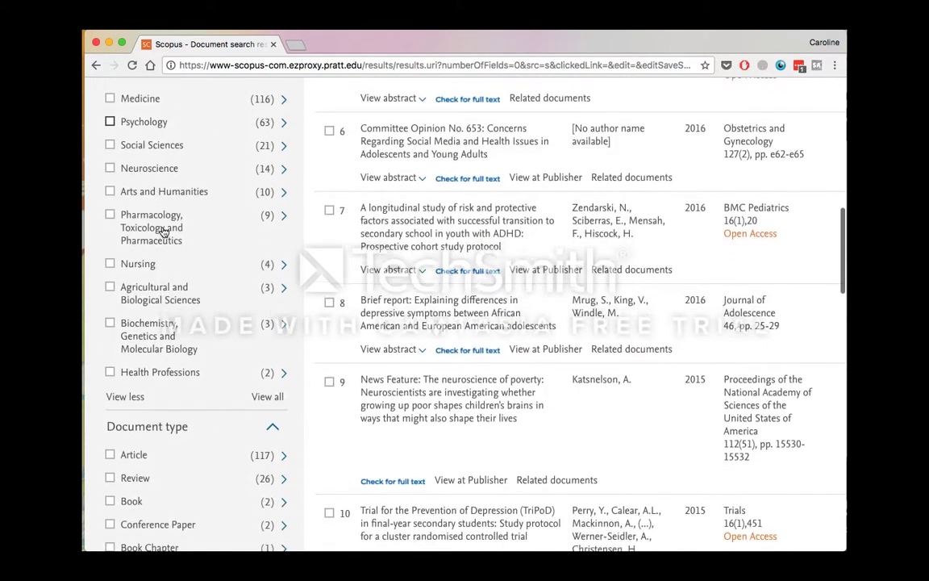
pyautogui.scroll(3, 164, 232)
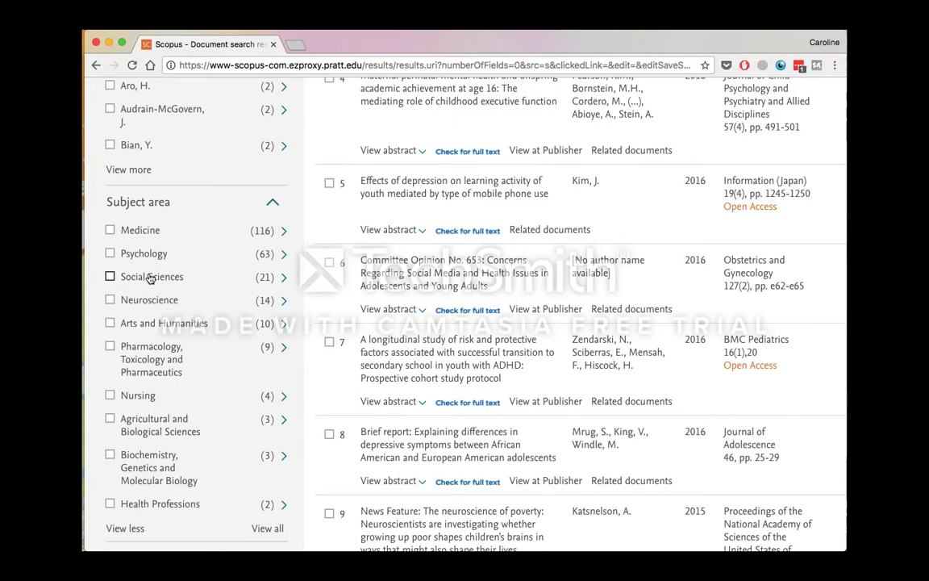
pyautogui.scroll(-3, 149, 276)
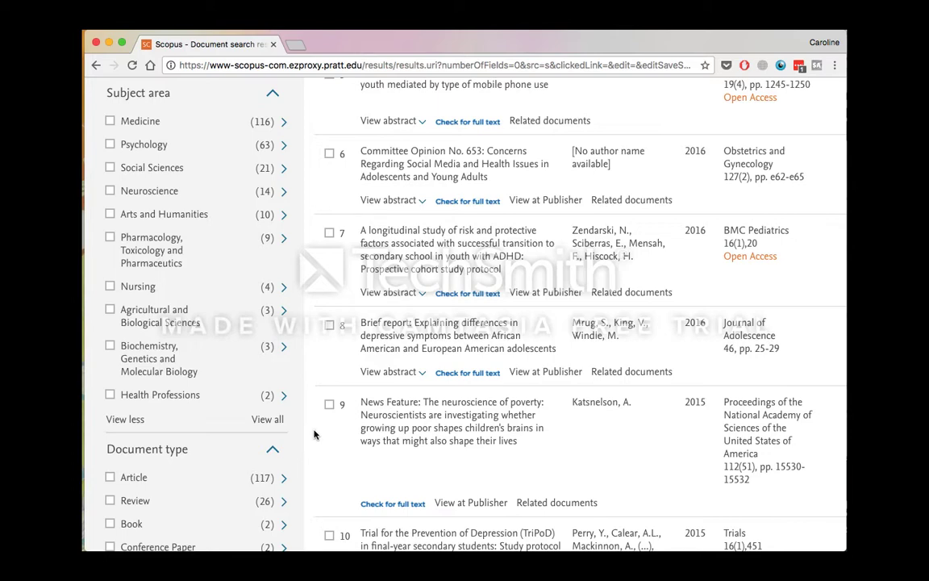
pyautogui.scroll(-5, 315, 436)
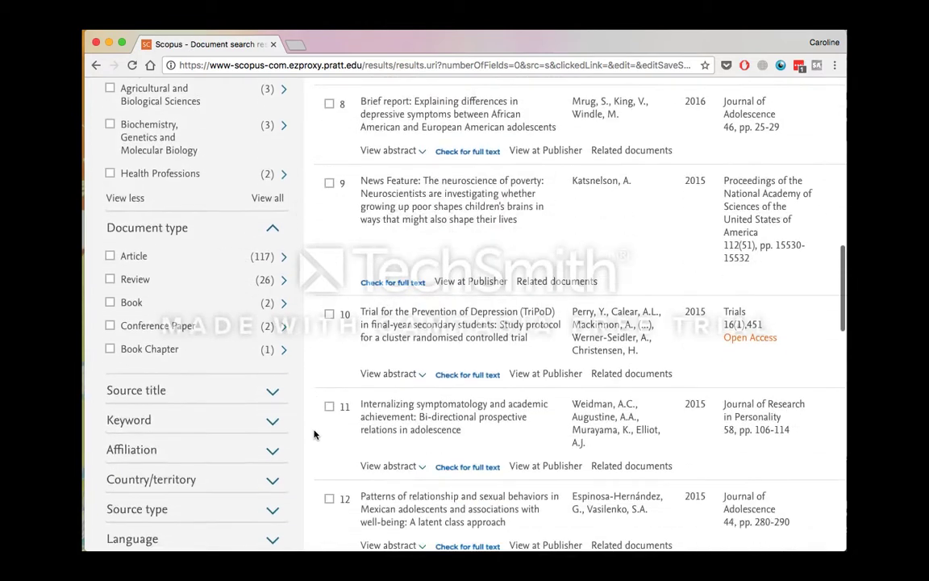
# Limit the results to the subject areas Psychology, Social Sciences and Nursing.
pyautogui.scroll(8, 111, 234)
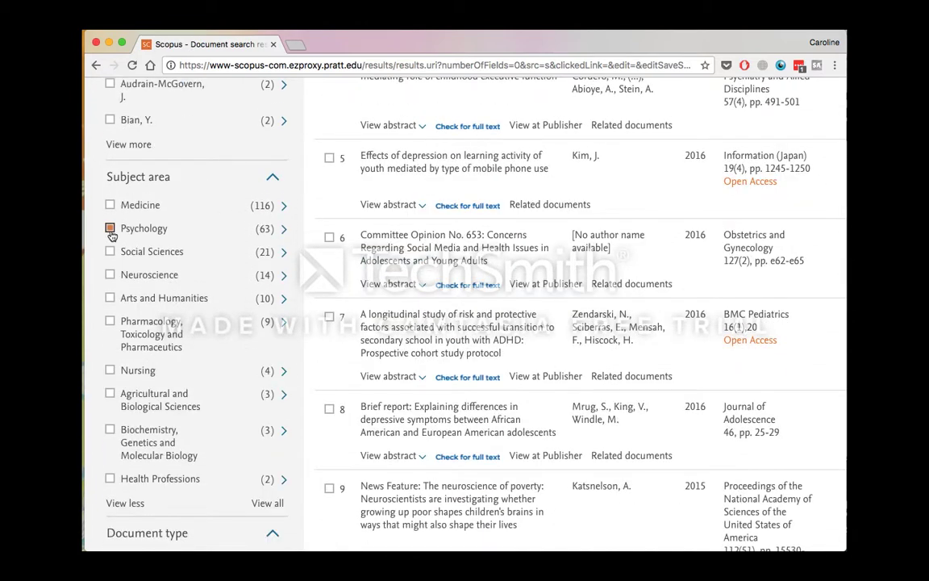
pyautogui.click(109, 230)
pyautogui.click(110, 252)
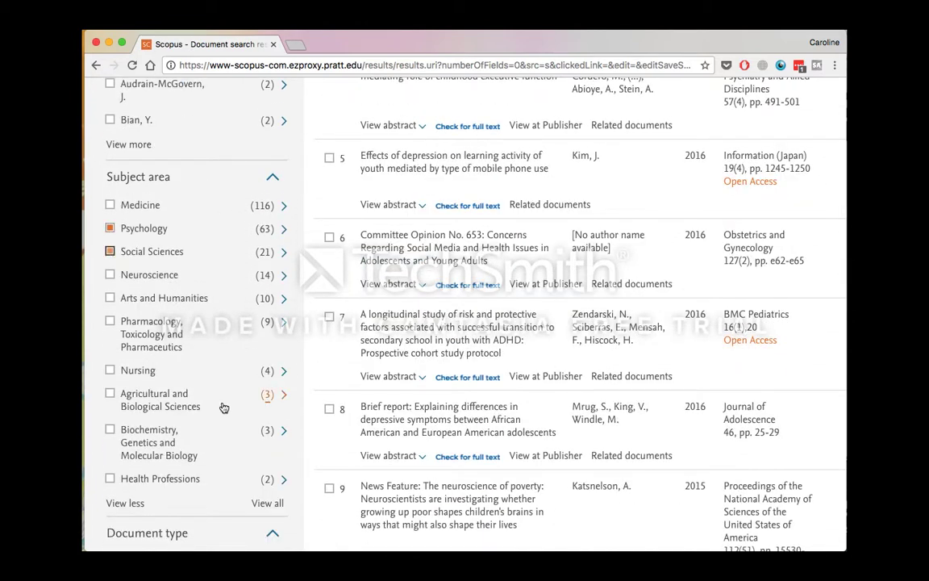
pyautogui.click(110, 369)
pyautogui.scroll(-10, 251, 406)
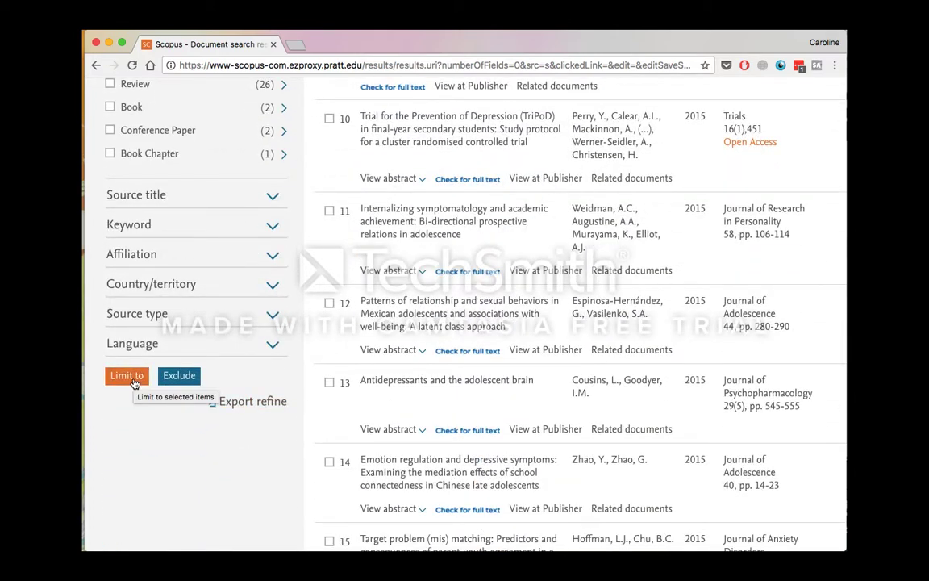
pyautogui.scroll(5, 185, 277)
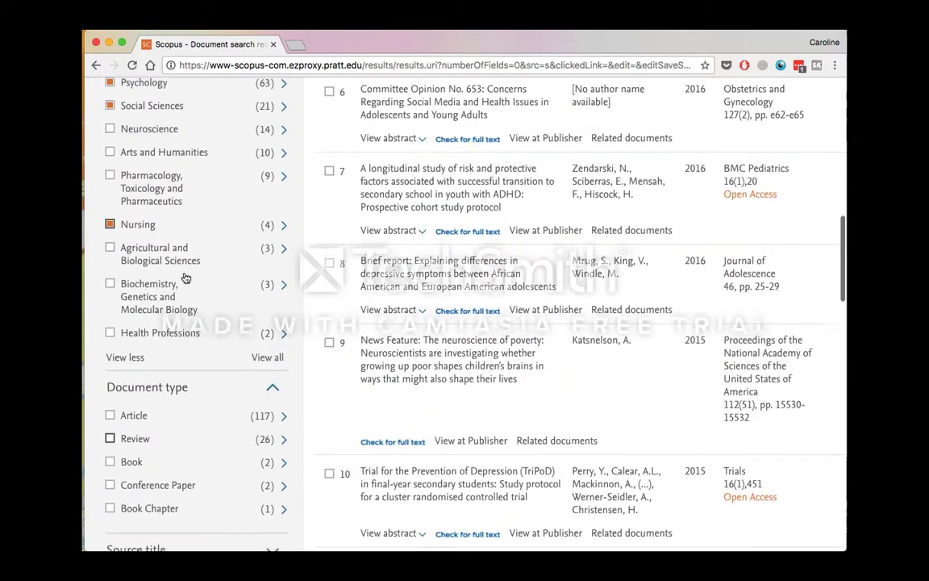
pyautogui.scroll(1, 186, 277)
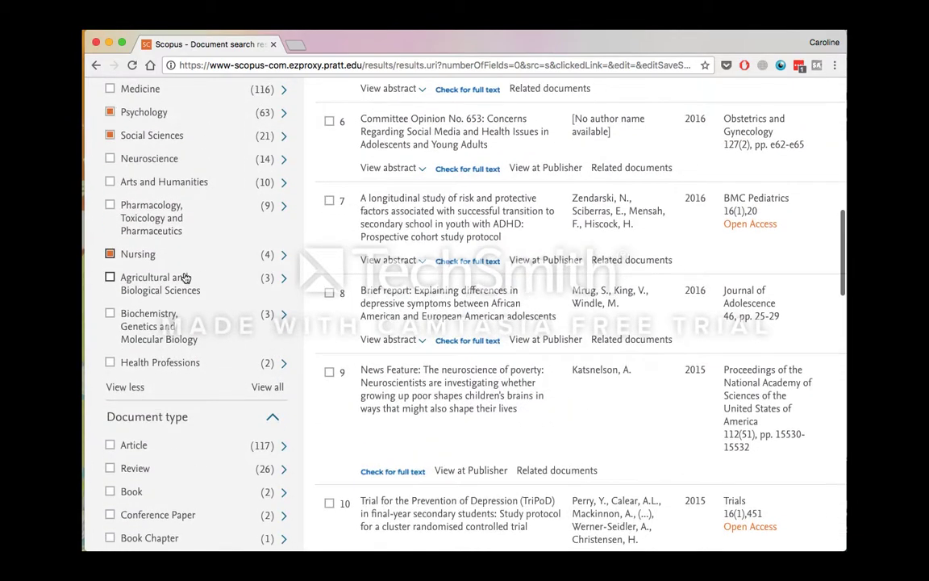
pyautogui.scroll(6, 186, 278)
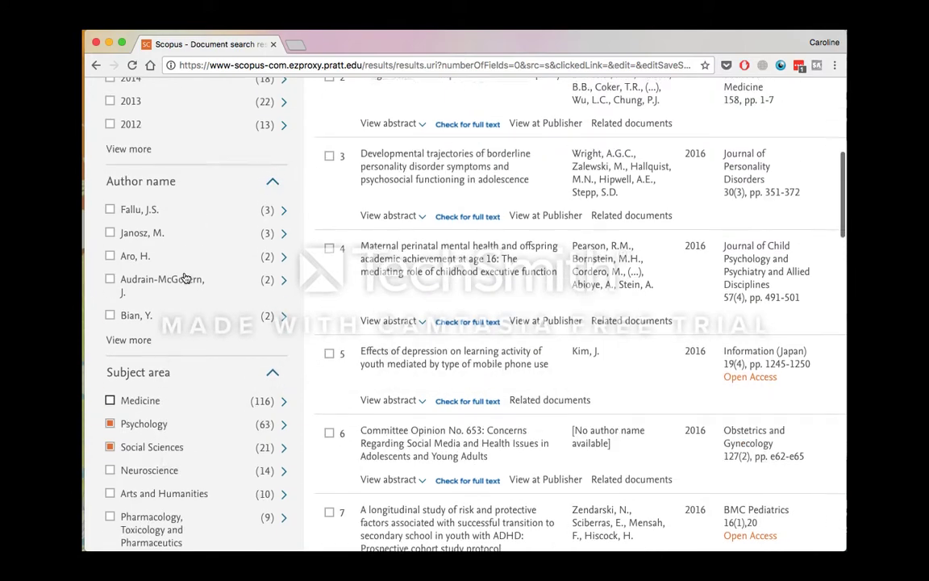
pyautogui.scroll(-10, 186, 278)
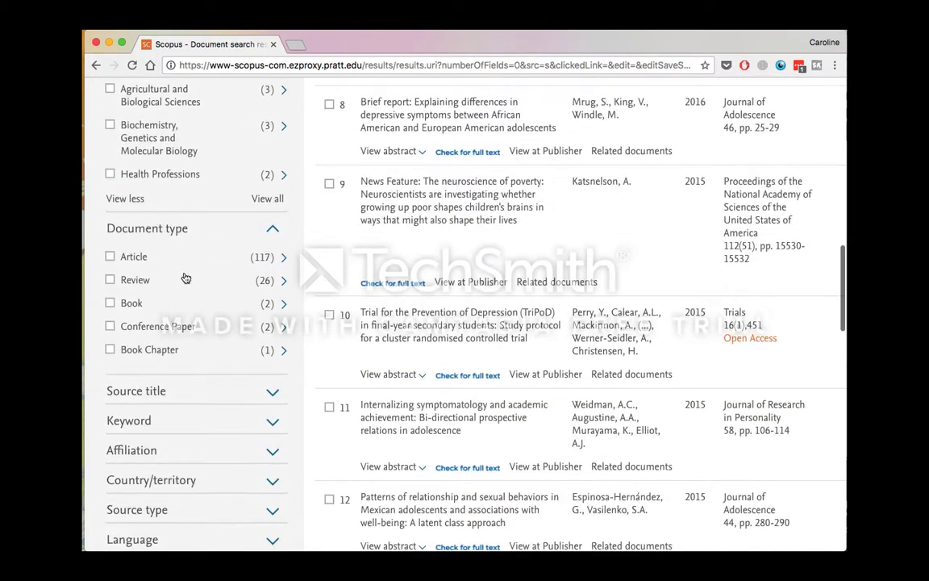
pyautogui.scroll(-3, 185, 277)
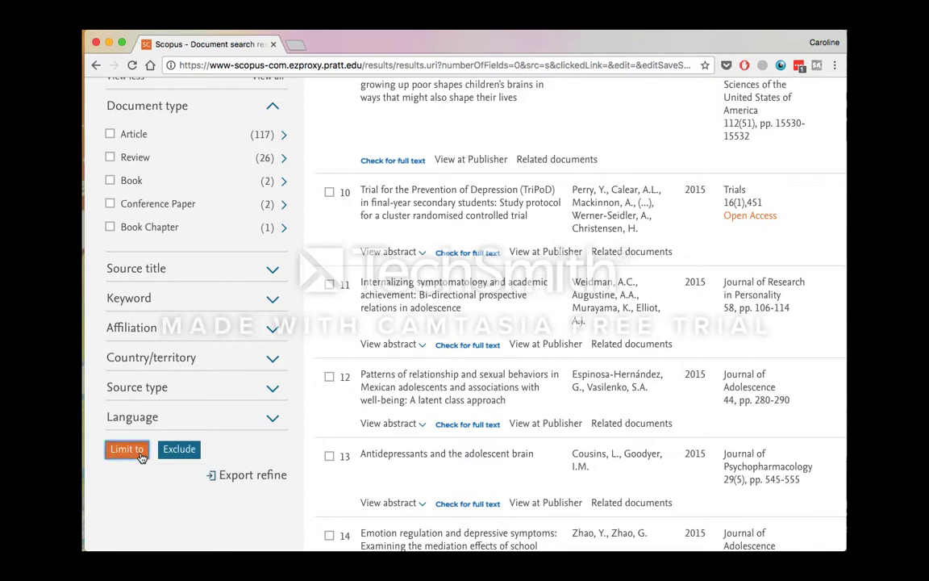
pyautogui.click(141, 456)
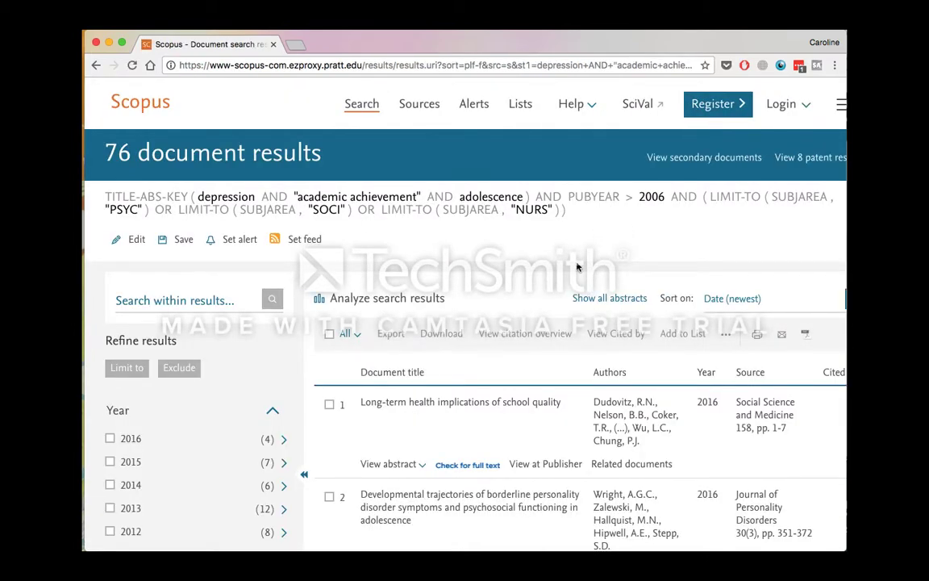
# Show the abstract of the result "Internalizing symptomatology and academic achievement" in the refined list and examine its citation count.
pyautogui.scroll(-2, 565, 268)
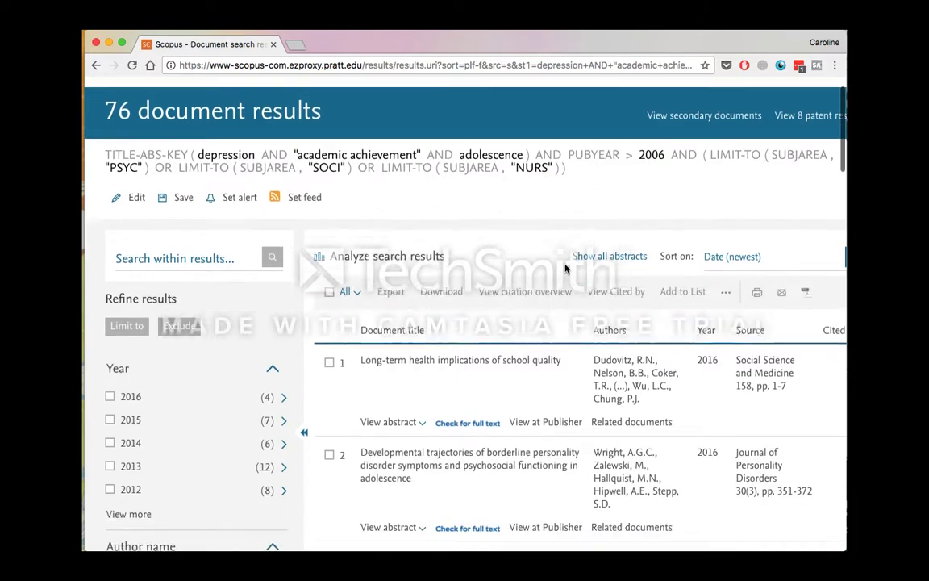
pyautogui.scroll(-3, 565, 269)
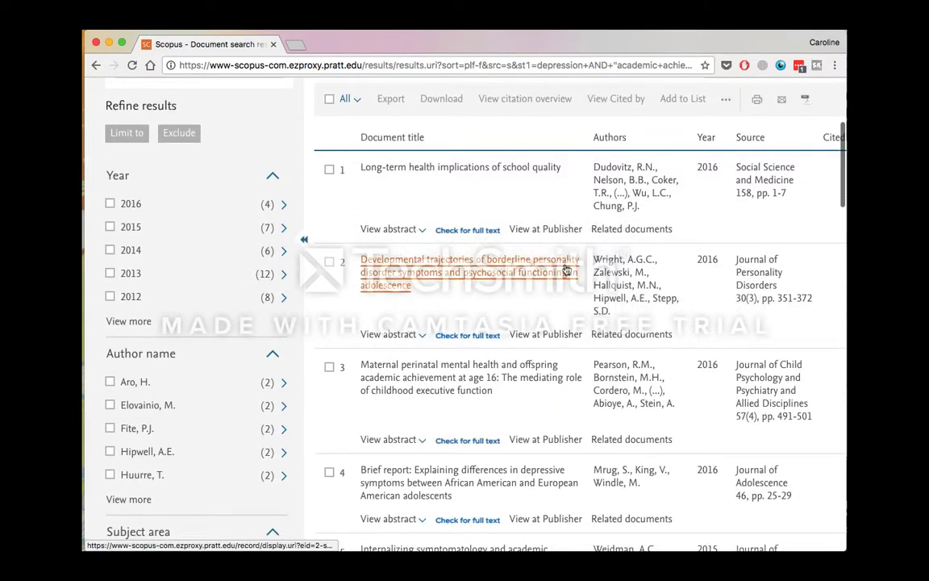
pyautogui.scroll(-3, 564, 465)
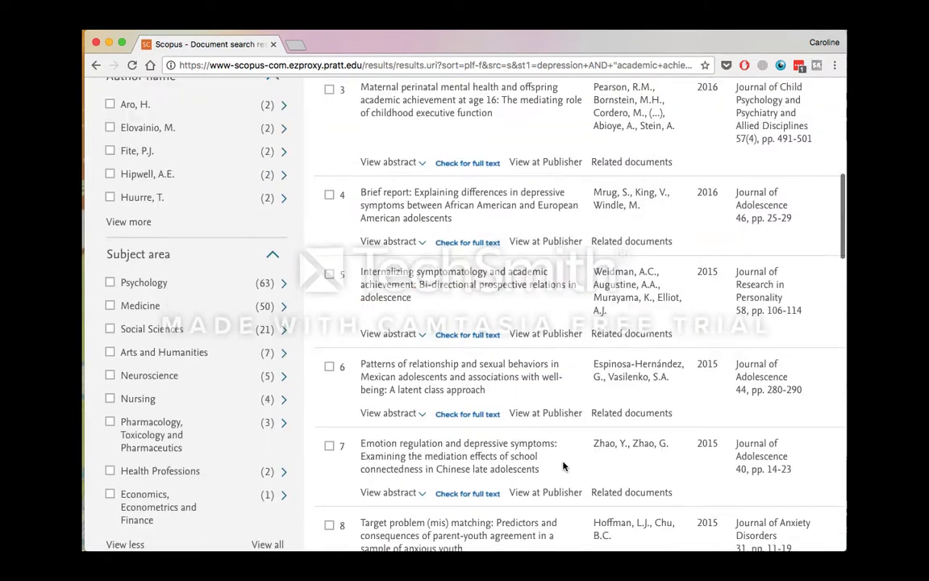
pyautogui.click(395, 341)
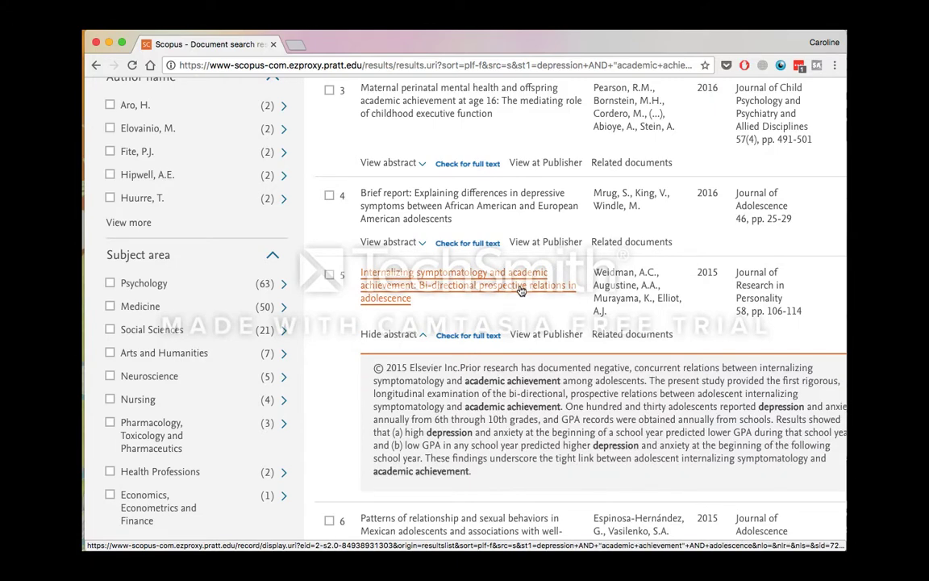
pyautogui.hscroll(2, 520, 290)
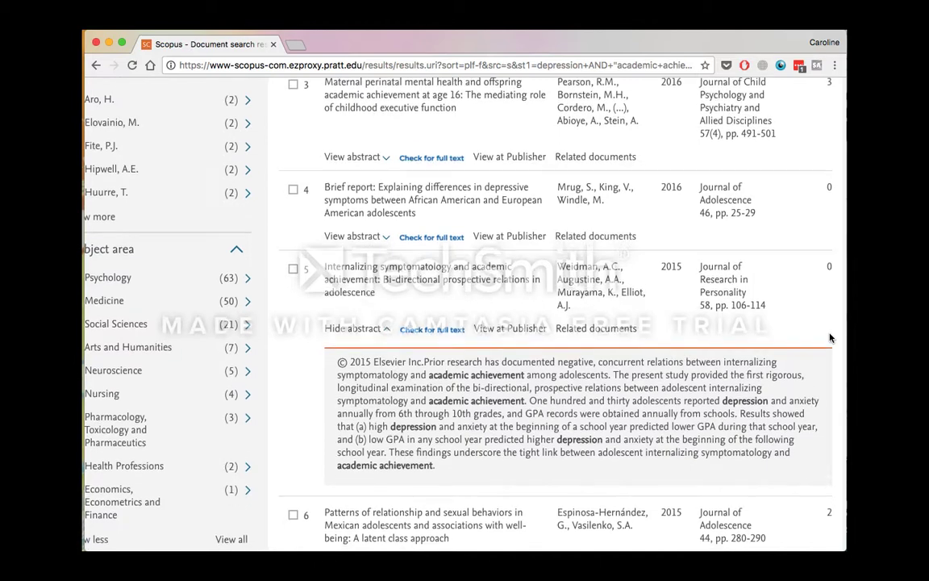
pyautogui.scroll(-2, 831, 339)
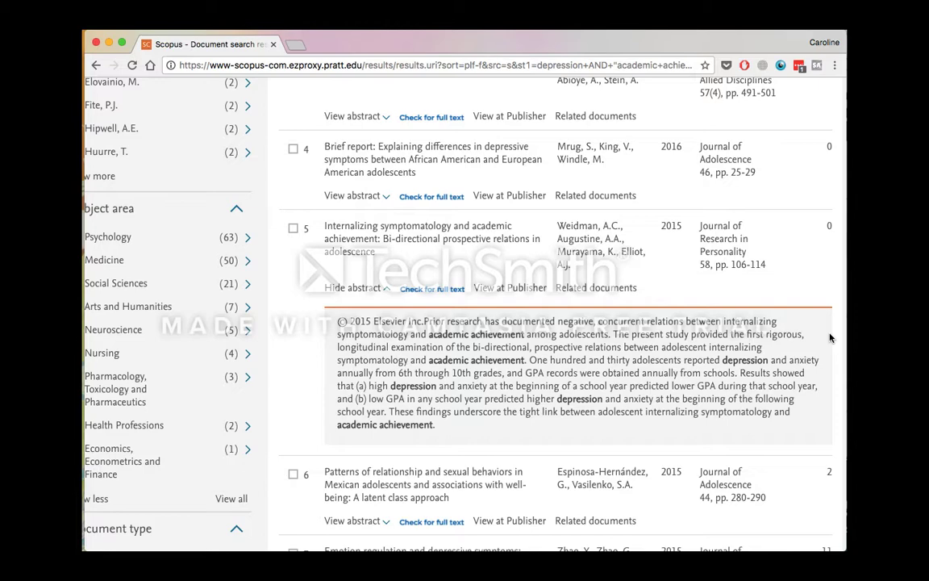
# Open the record of "Internalizing symptomatology and academic achievement" in a new tab and look through its abstract, author keywords and references.
pyautogui.scroll(-2, 831, 338)
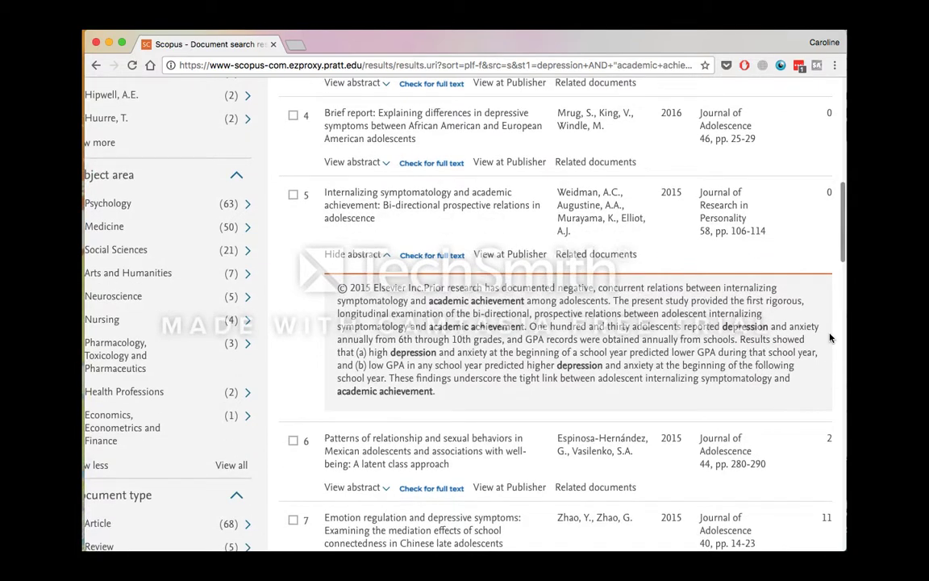
pyautogui.scroll(-1, 831, 338)
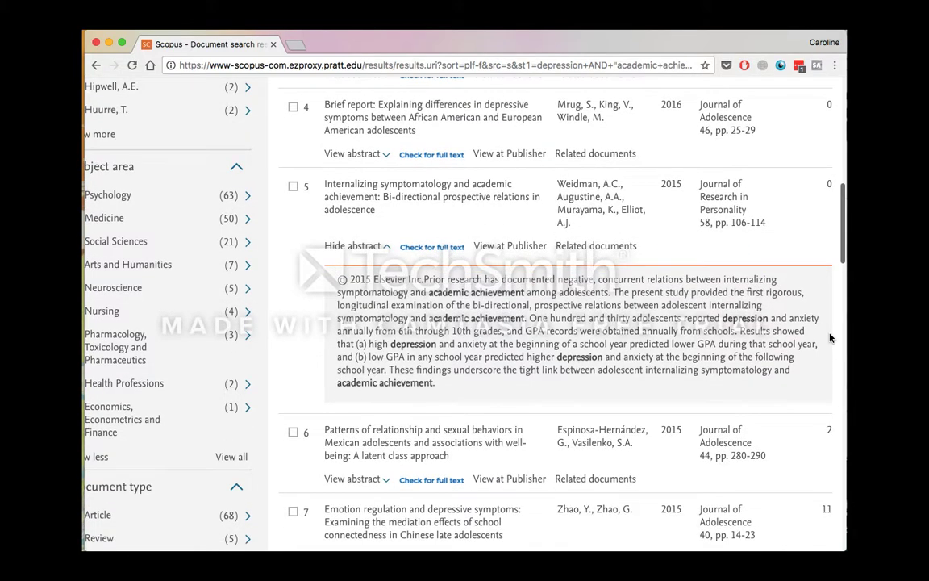
pyautogui.rightClick(389, 189)
pyautogui.click(440, 190)
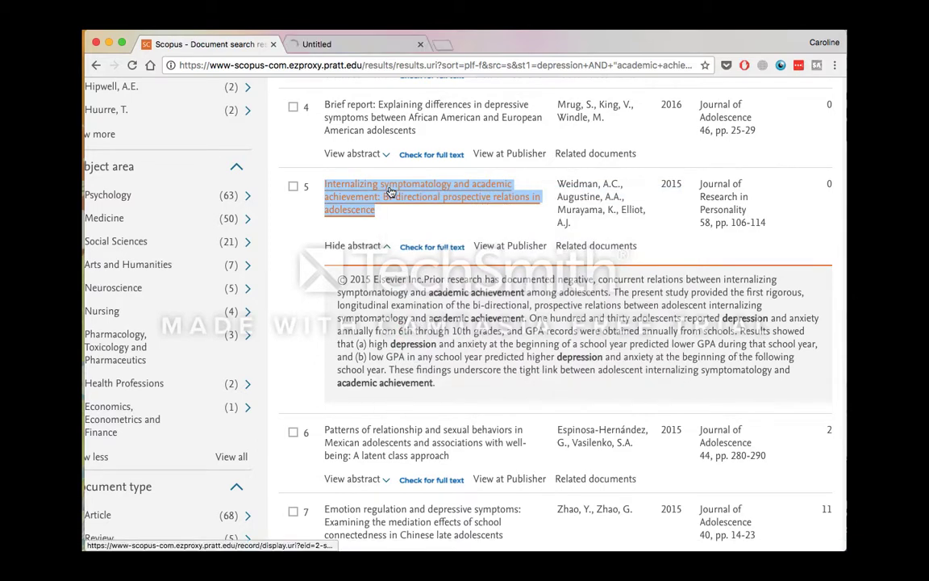
pyautogui.hotkey('ctrl', 'Tab')
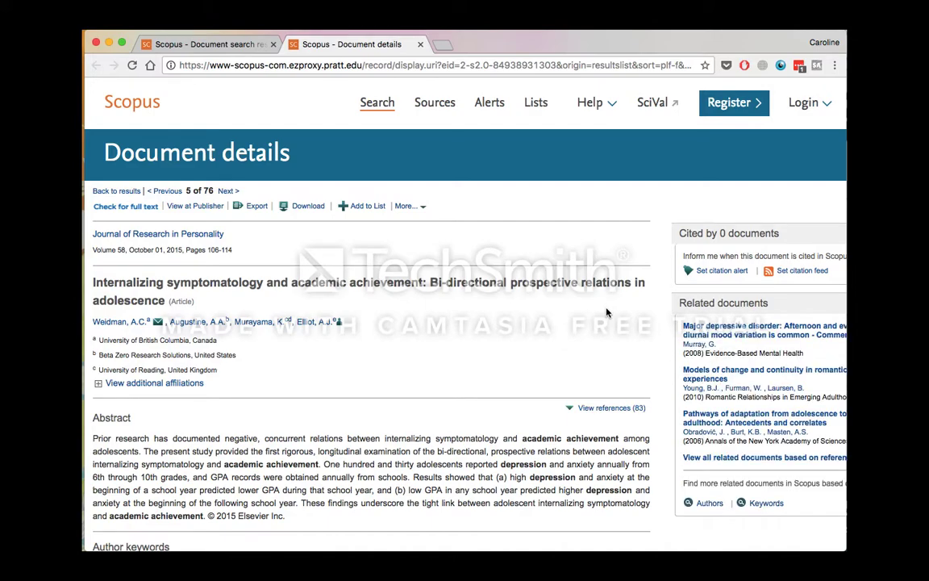
pyautogui.scroll(-10, 405, 333)
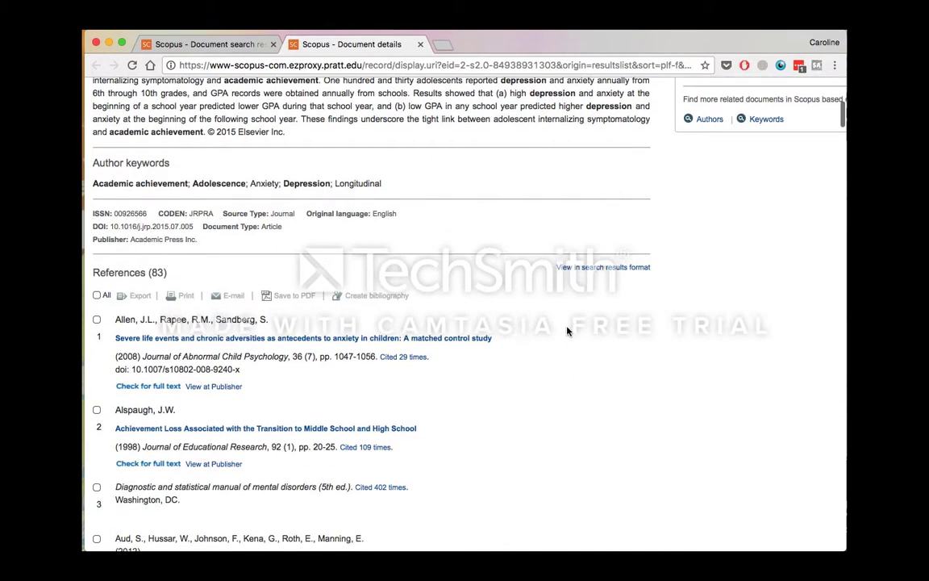
pyautogui.scroll(-4, 567, 331)
pyautogui.scroll(-8, 567, 331)
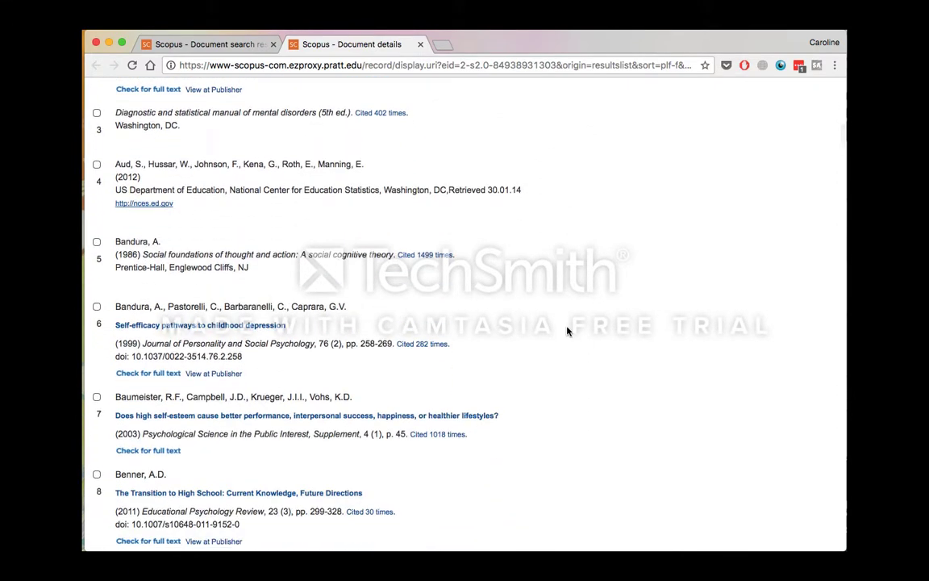
pyautogui.scroll(-2, 567, 330)
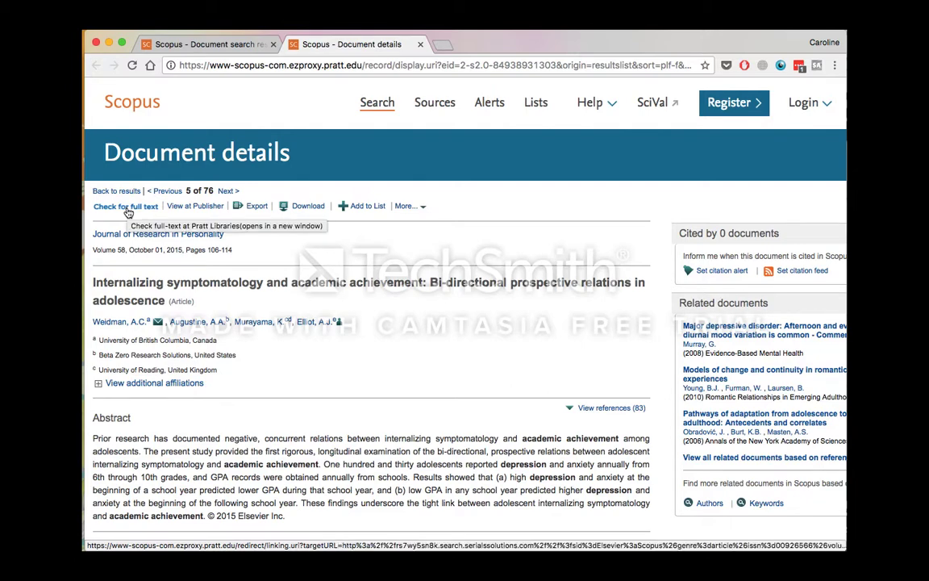
# Check the library's full-text options for the article, and return to its Scopus document details.
pyautogui.click(113, 213)
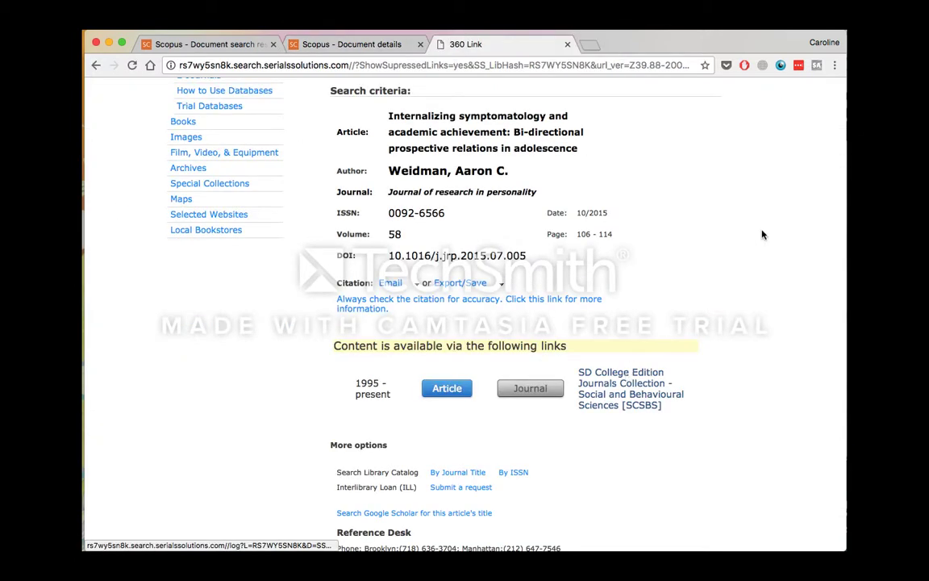
pyautogui.scroll(-3, 762, 234)
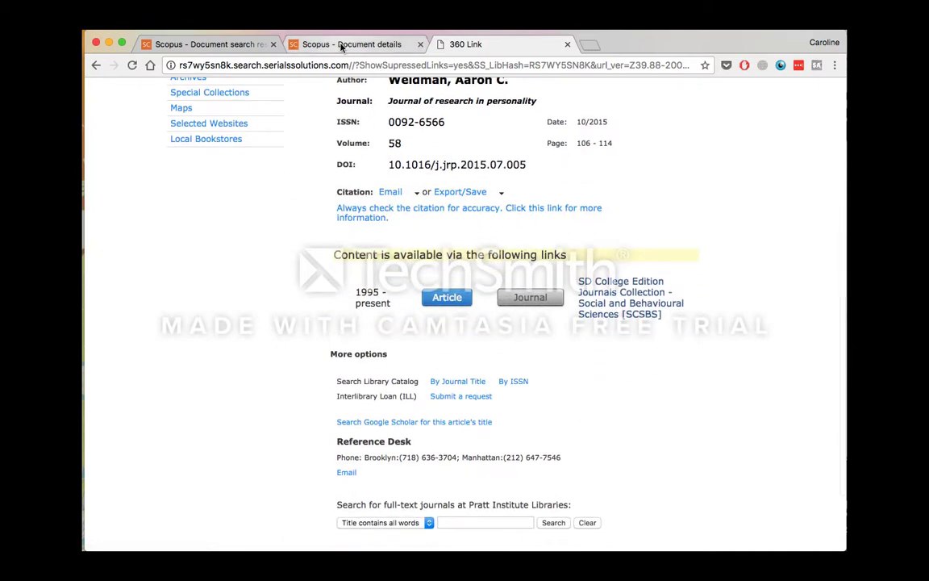
pyautogui.click(342, 46)
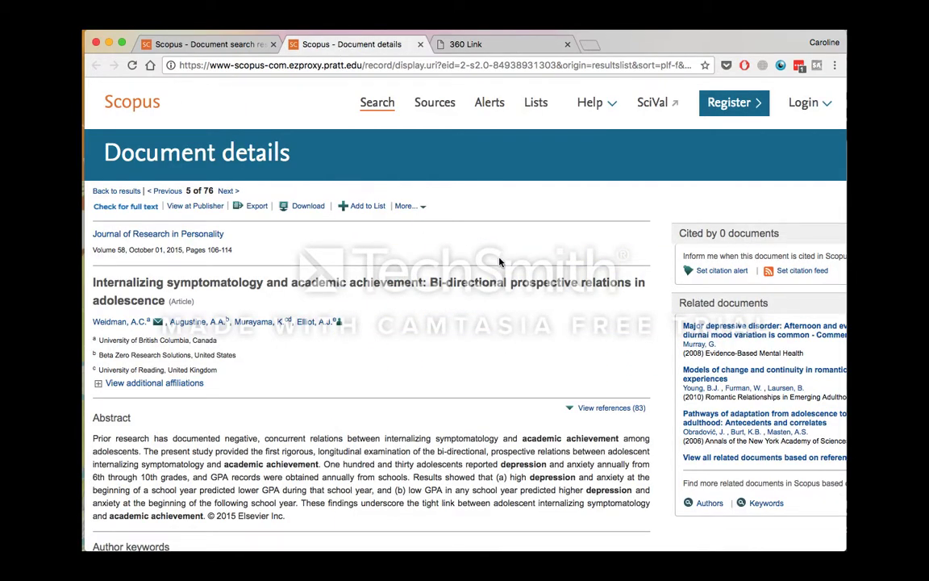
# Examine the article's cited-by and related documents sections, including the options for finding more by authors or keywords.
pyautogui.hscroll(3, 499, 263)
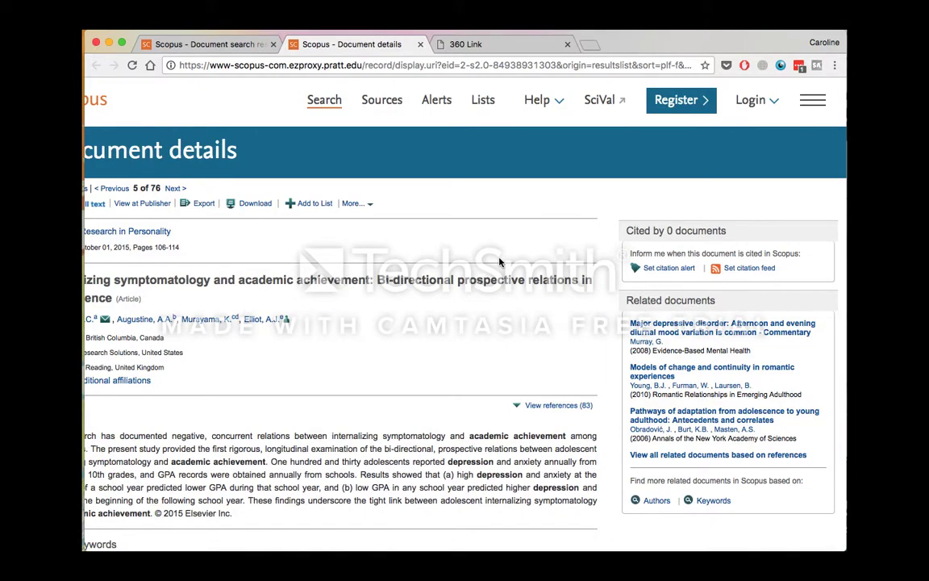
pyautogui.scroll(-2, 747, 347)
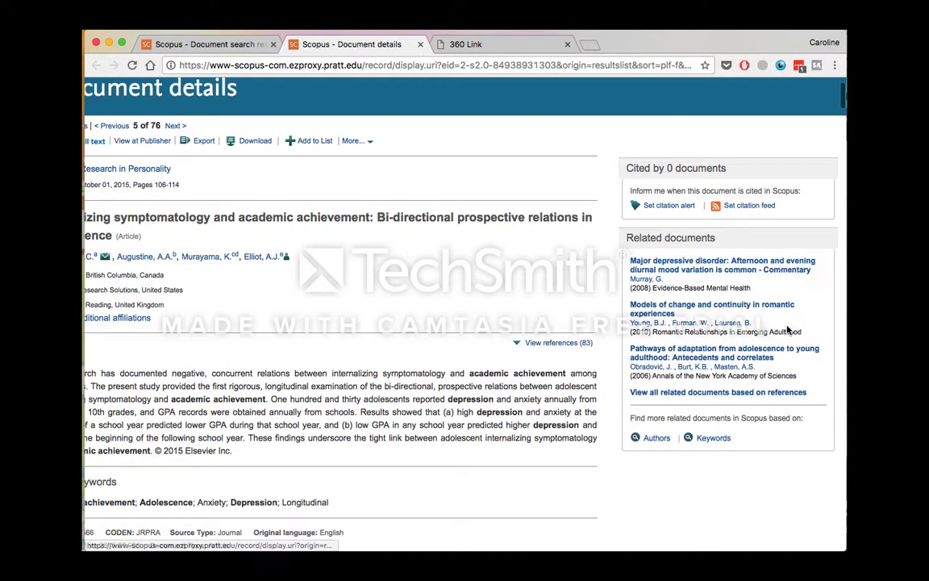
pyautogui.hscroll(-3, 414, 250)
pyautogui.scroll(2, 413, 250)
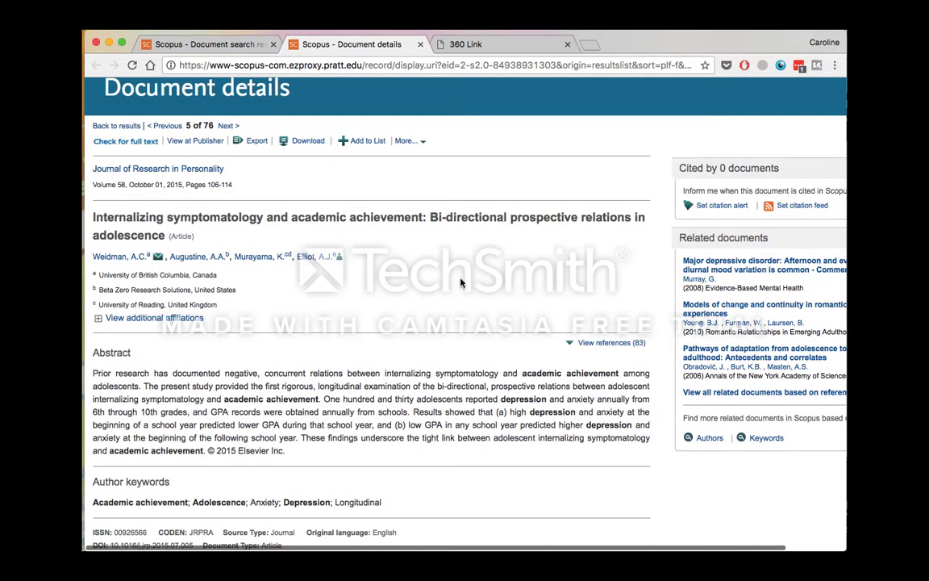